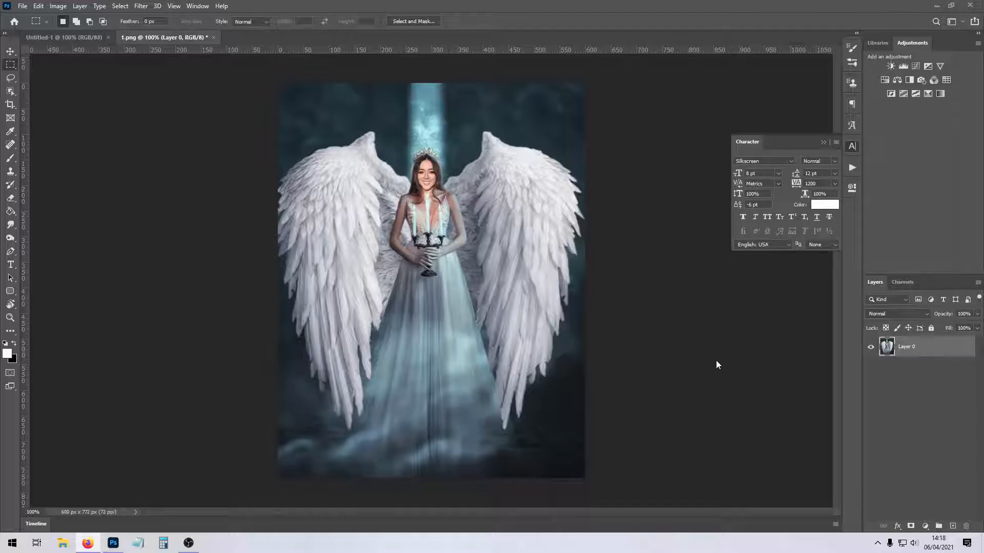
Start a text layer over the dress using the Another Danger - Demo font at 60 pt with Windows LCD anti-aliasing.
click(10, 264)
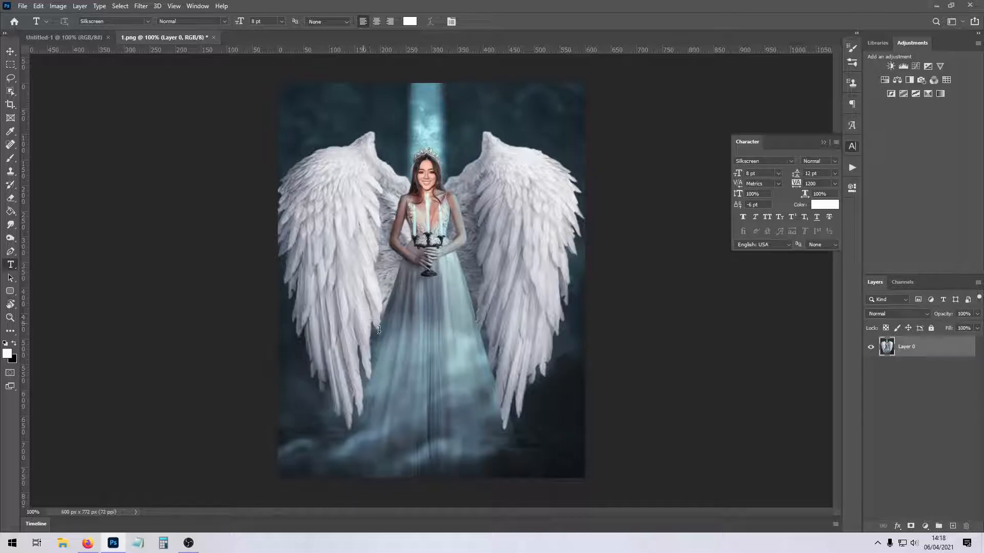
click(362, 326)
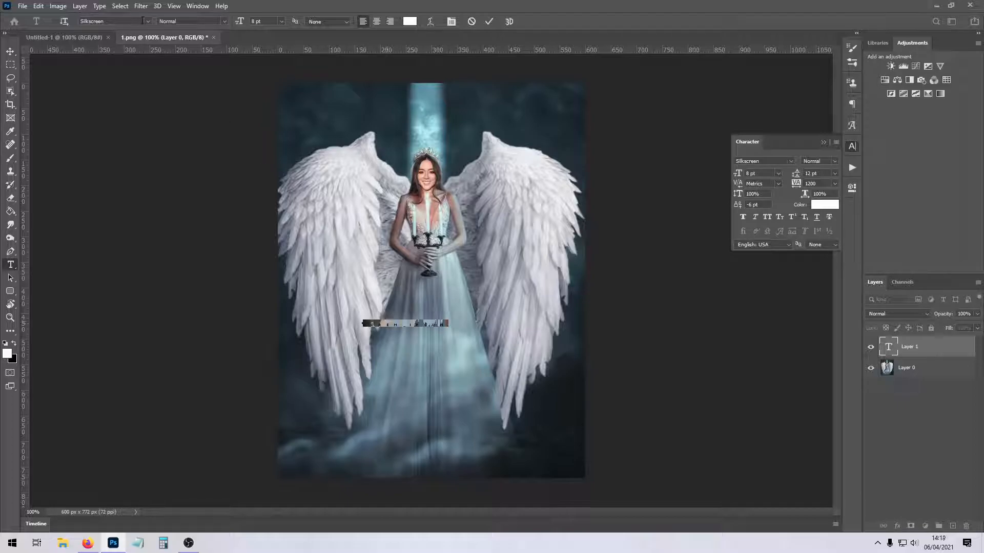
click(147, 21)
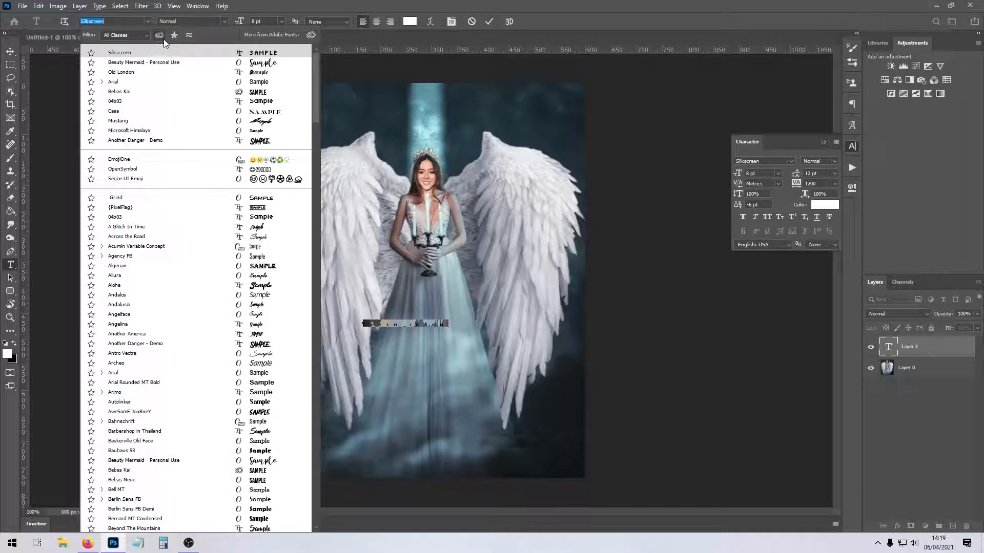
click(158, 140)
click(327, 21)
click(323, 76)
click(281, 21)
click(272, 137)
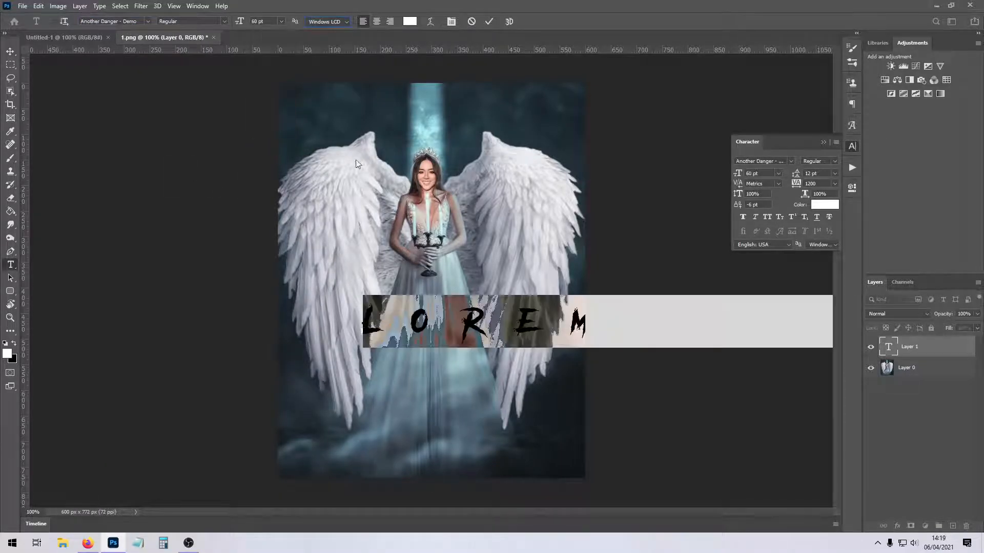
Set the placeholder text's tracking to 0 and move it slightly lower on the dress.
click(835, 184)
click(817, 240)
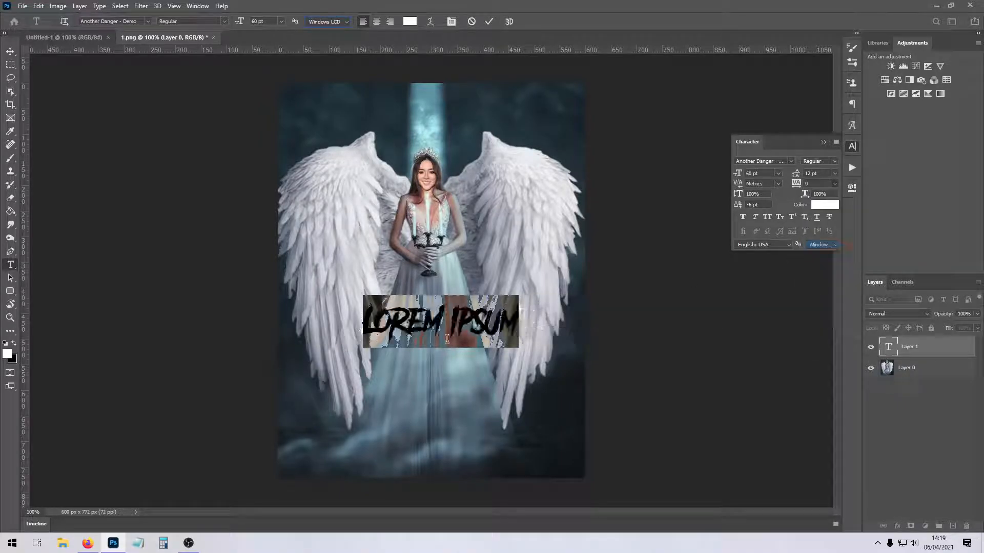
drag(438, 393, 426, 406)
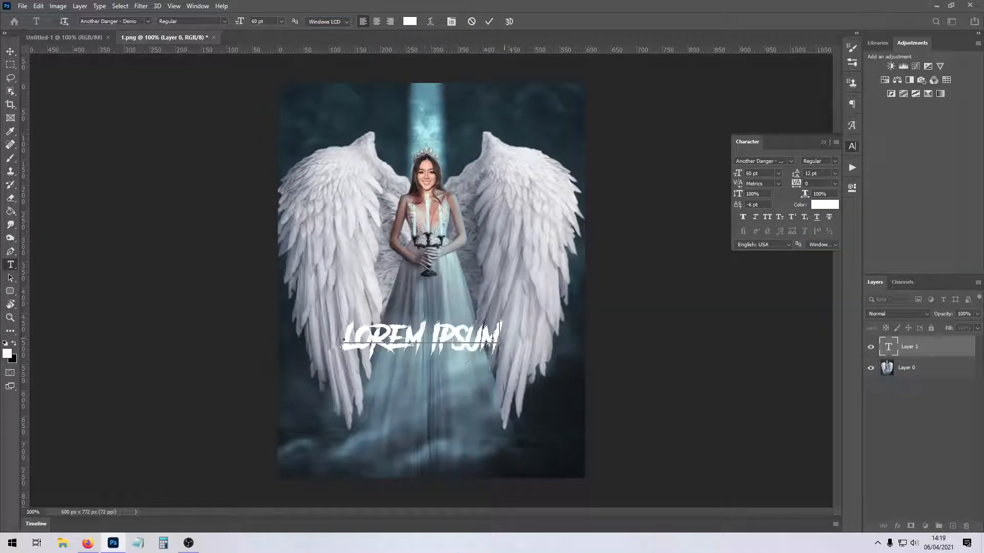
Enter the title VIETATO, enlarge it to 160 pt and place it across the lower part of the dress.
text(VIETATO)
key(ctrl+a)
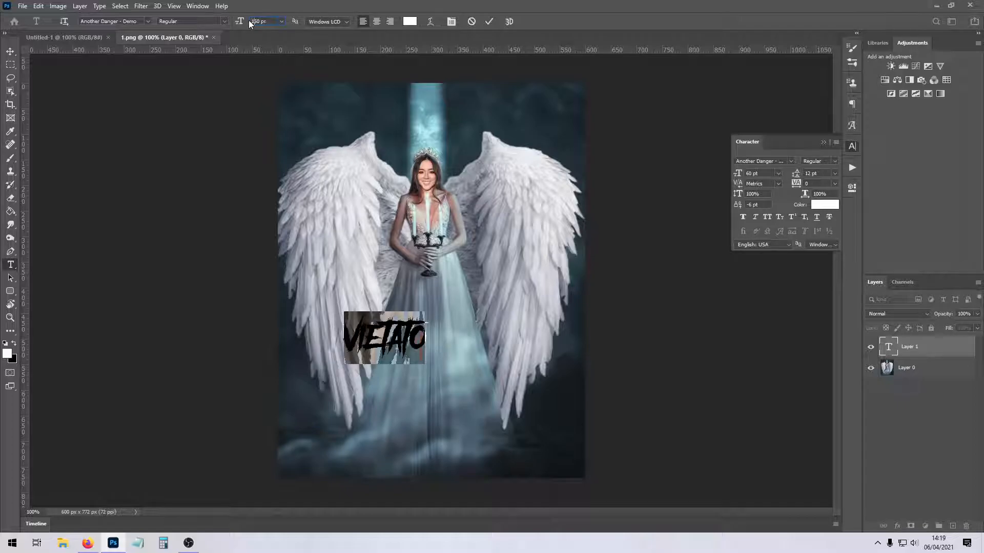
key(Return)
drag(474, 448, 448, 488)
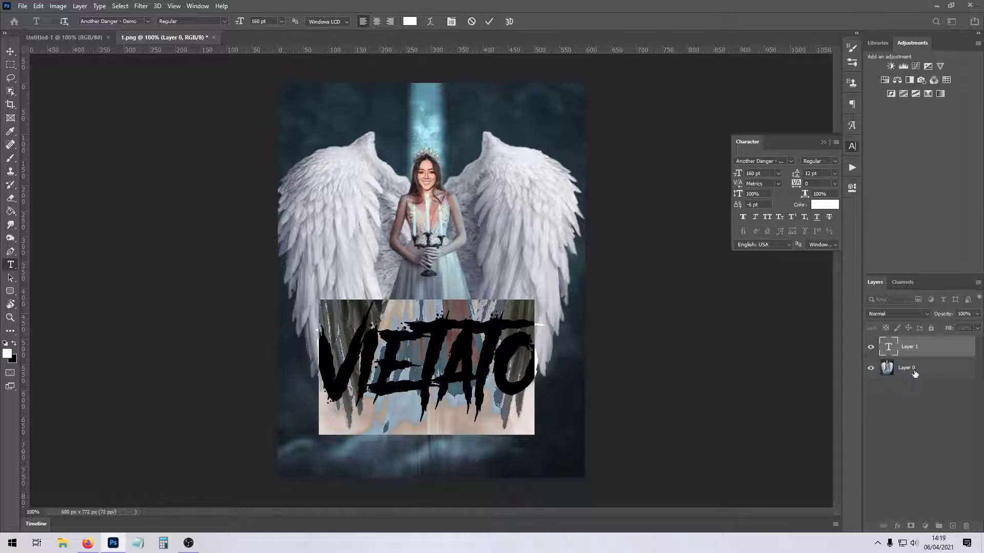
click(923, 347)
Apply Inner Shadow and Drop Shadow effects to the title layer, leaving Outer Glow off.
double_click(948, 349)
click(563, 322)
click(563, 310)
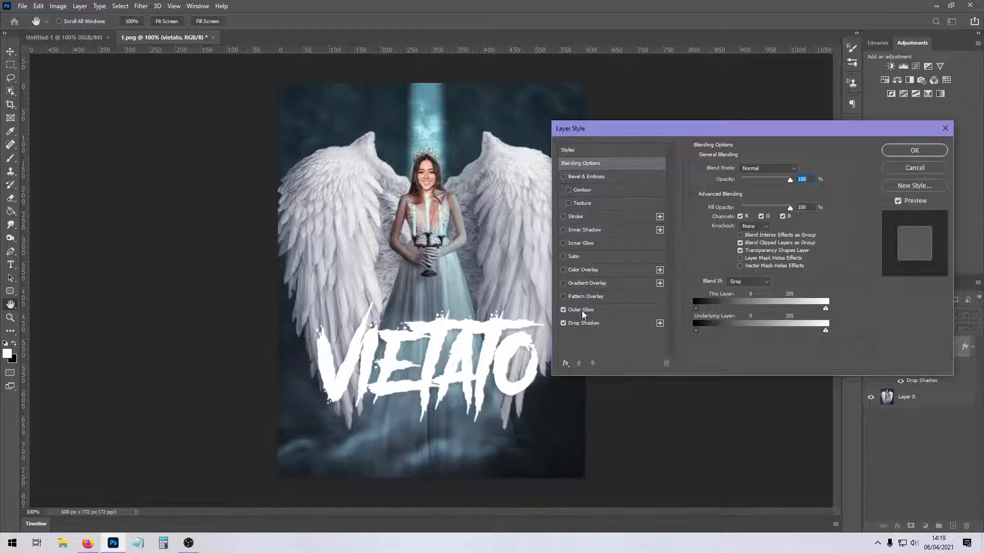
click(564, 230)
click(564, 230)
click(564, 230)
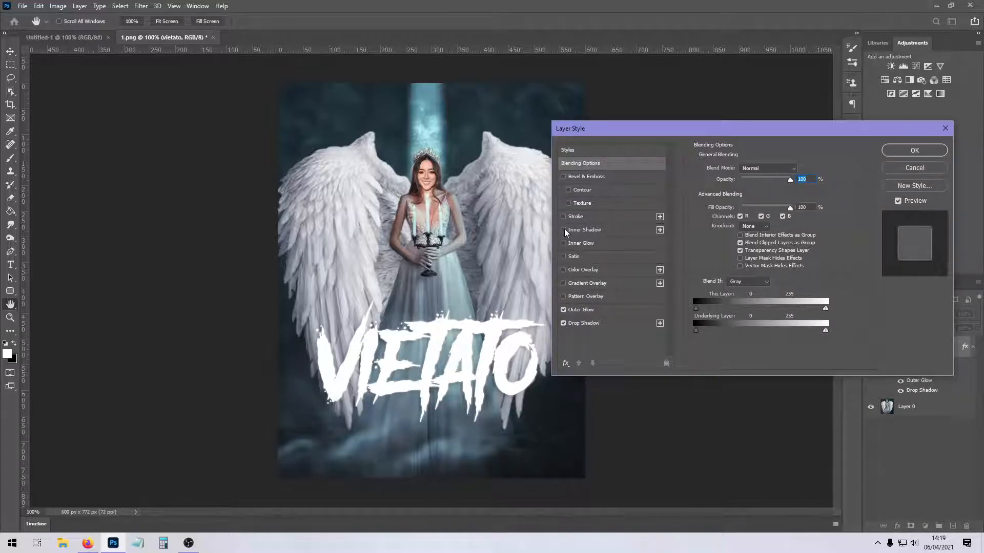
click(563, 310)
click(563, 323)
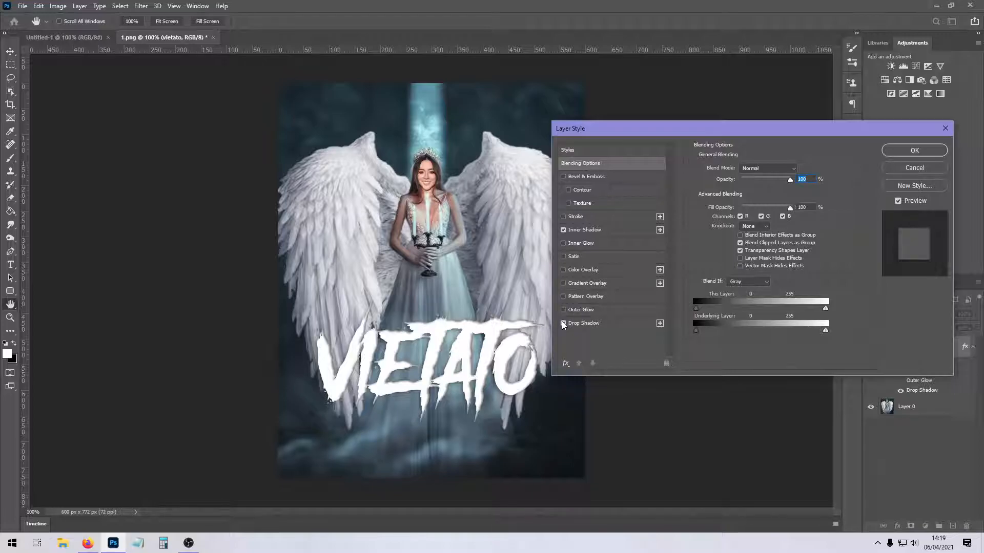
click(563, 309)
click(563, 323)
click(563, 310)
click(904, 151)
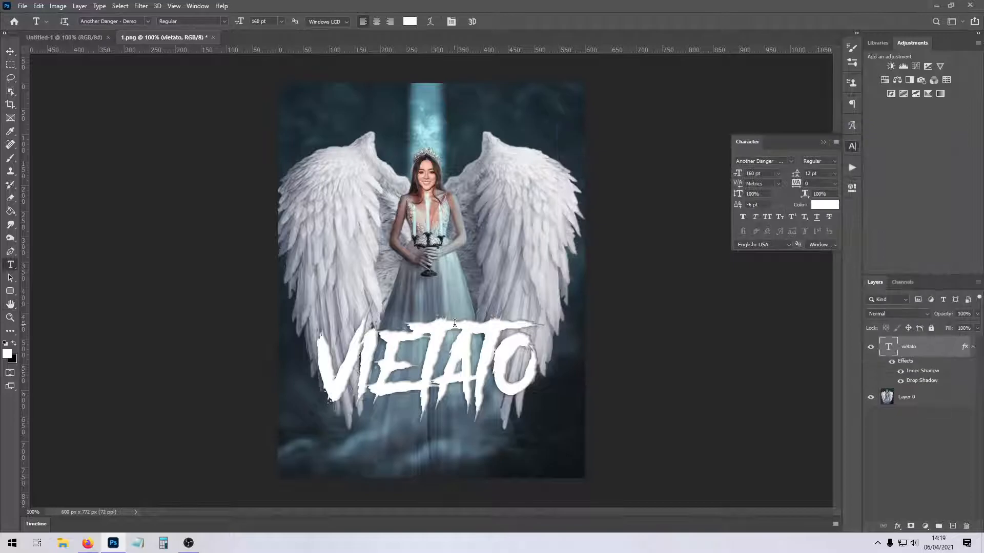
Set the title layer's blend mode to Difference.
click(11, 65)
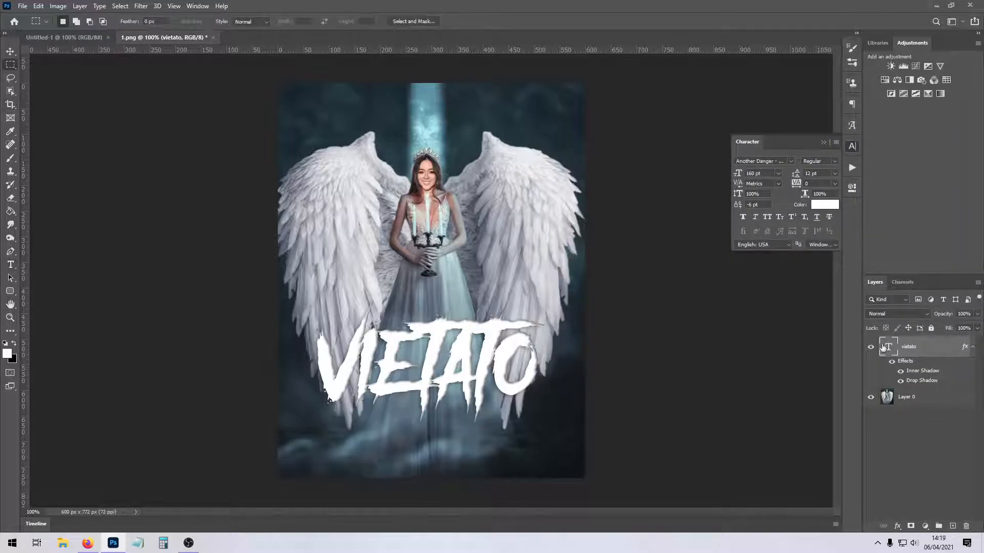
click(886, 314)
click(881, 462)
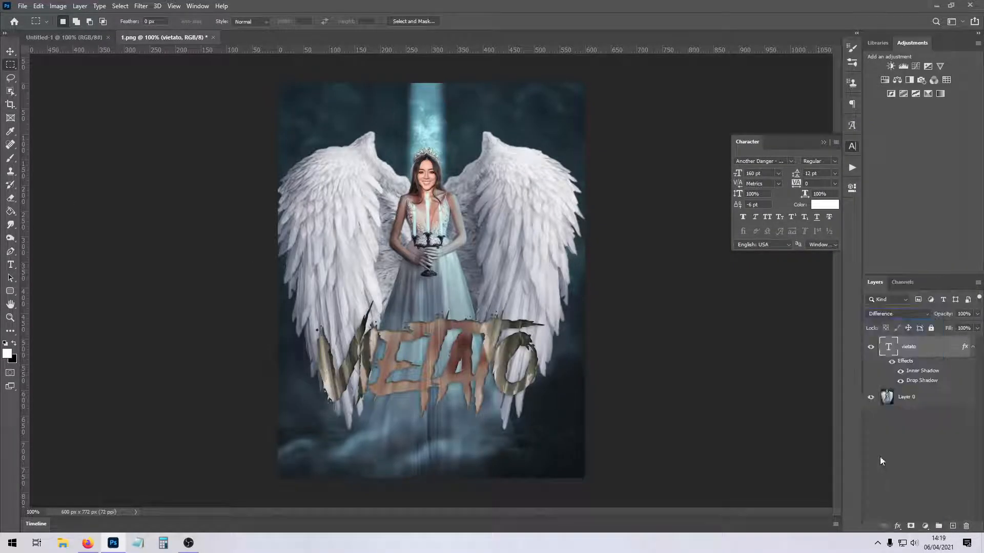
Change the title's text colour to the light blue 98bac5, starting from a colour sampled from the dress.
click(825, 205)
click(449, 306)
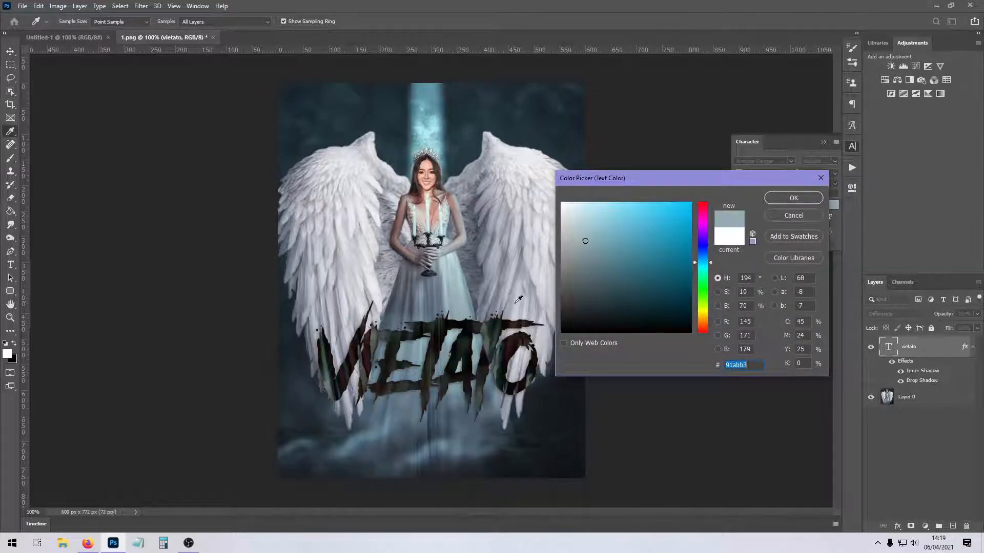
click(590, 232)
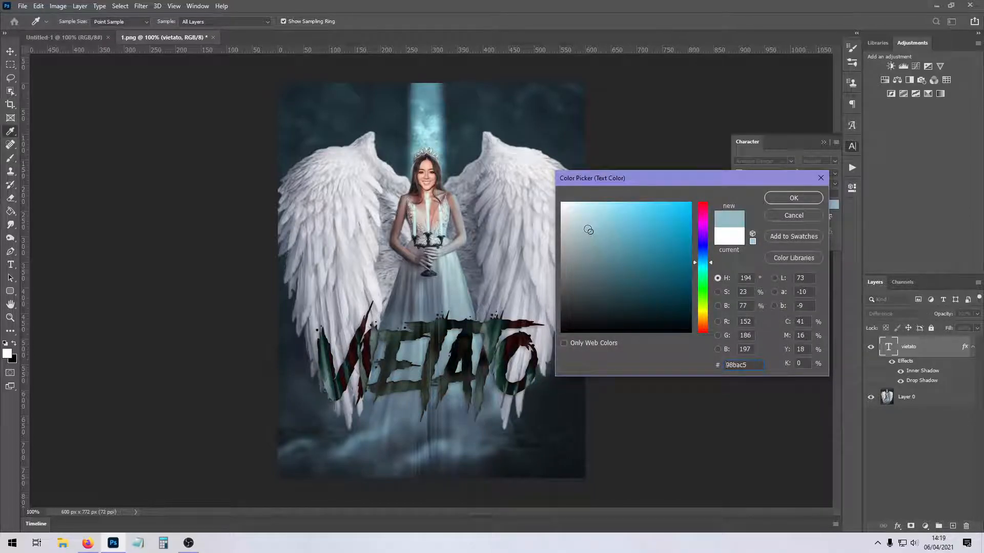
click(783, 198)
Add a second text layer below the title and enter the author's name.
click(11, 265)
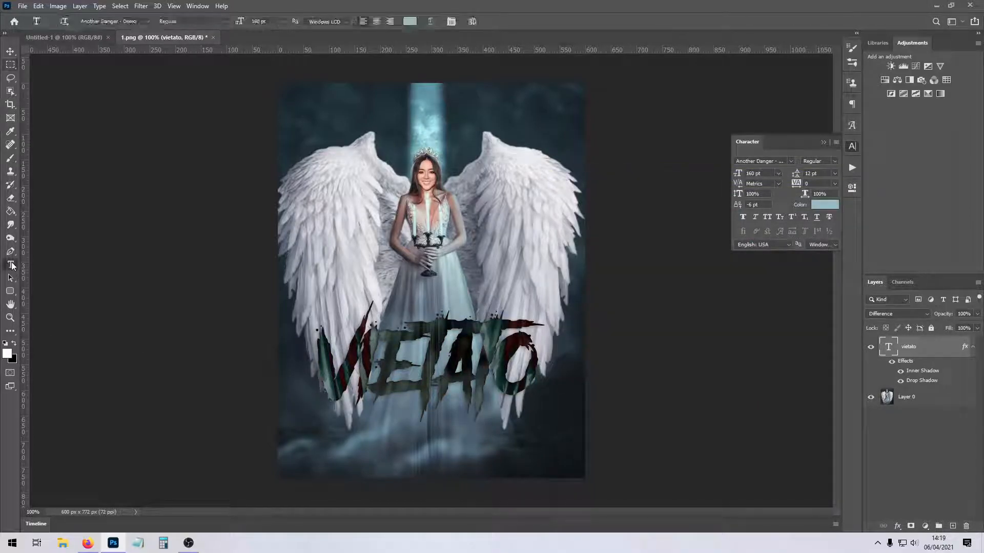
click(407, 449)
text(DESI T)
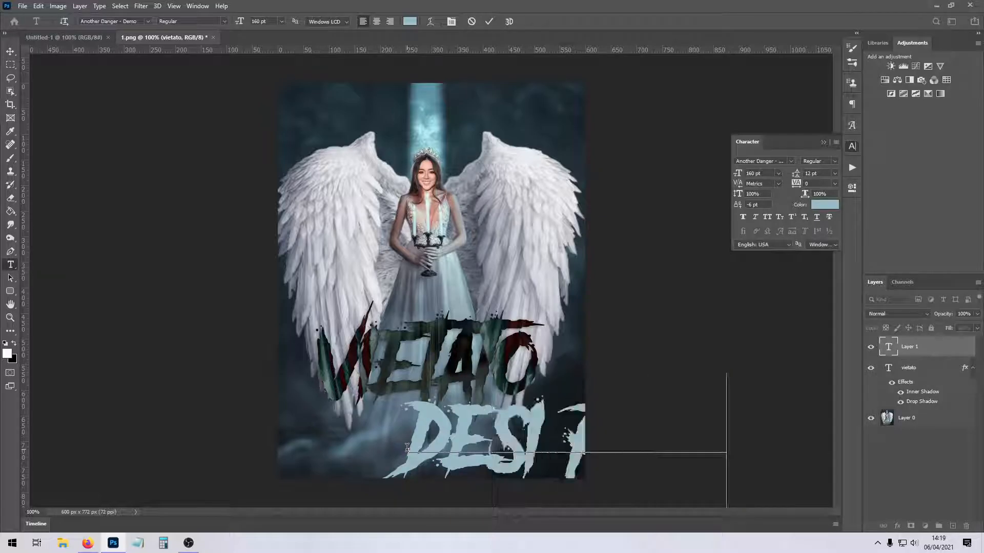
Format the author's name in Silkscreen at 8 pt without anti-aliasing and move it just below the title.
key(ctrl+a)
click(148, 21)
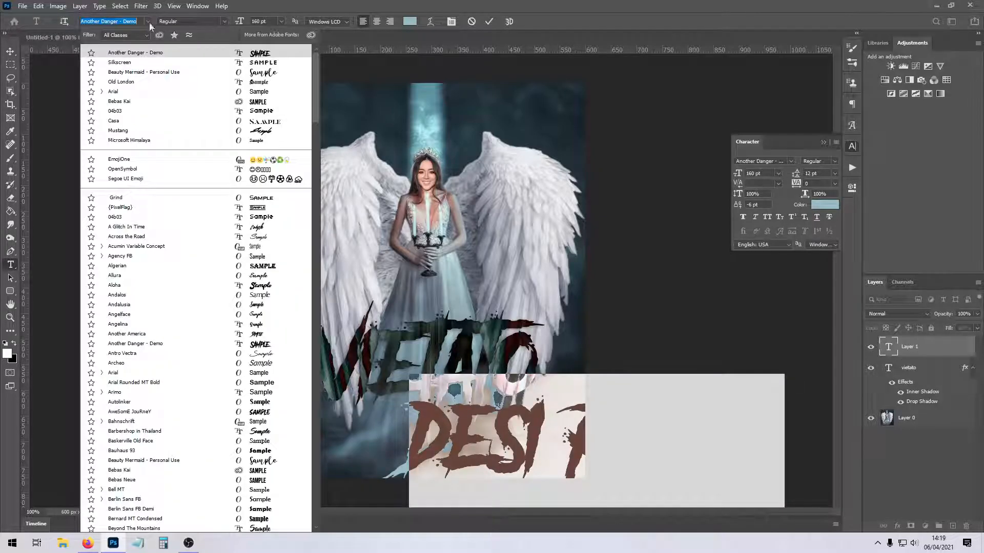
click(153, 61)
click(281, 21)
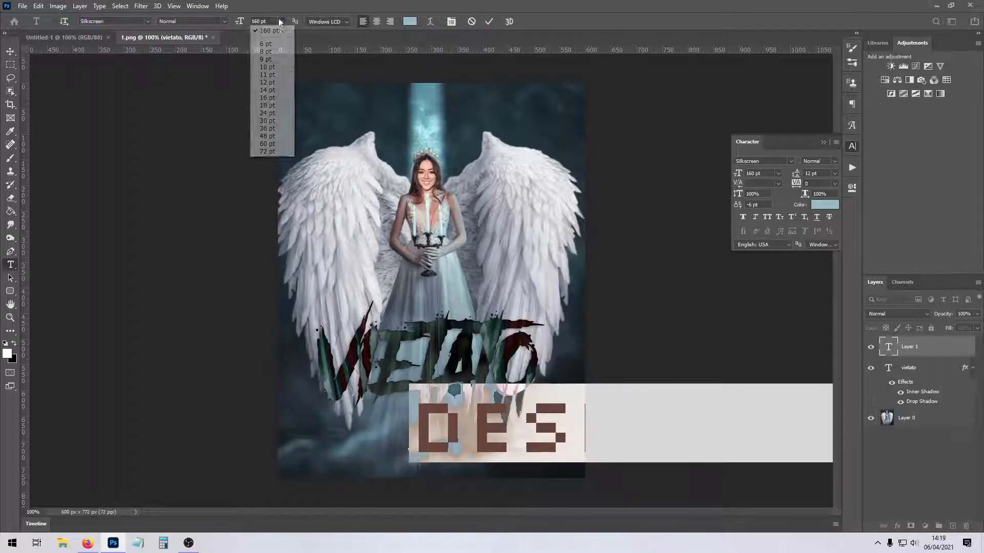
click(267, 51)
click(330, 21)
click(318, 32)
drag(444, 457, 397, 402)
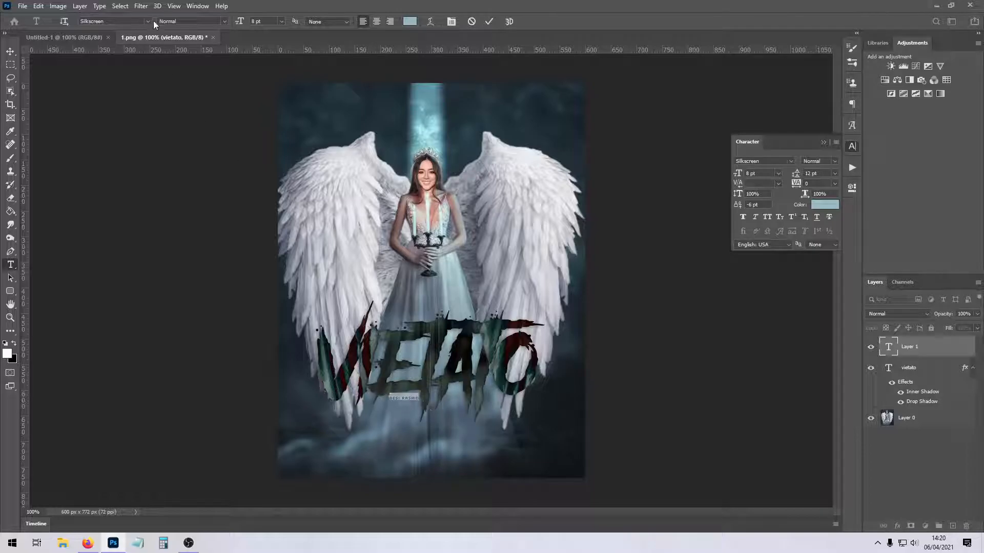
Restyle the author's name in Arial at 14 pt with Windows LCD anti-aliasing and all caps.
click(151, 22)
click(180, 83)
click(151, 21)
click(164, 92)
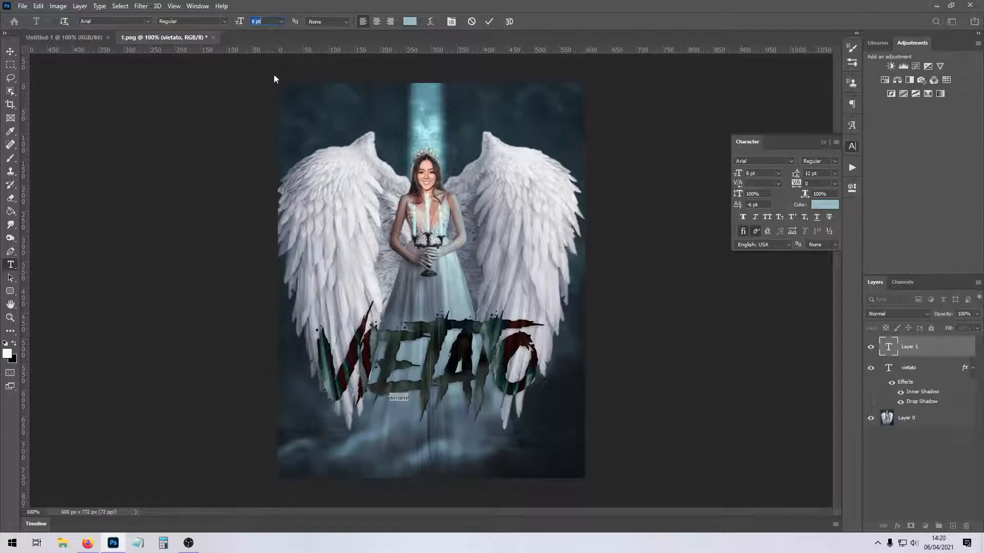
click(282, 22)
click(266, 91)
click(330, 22)
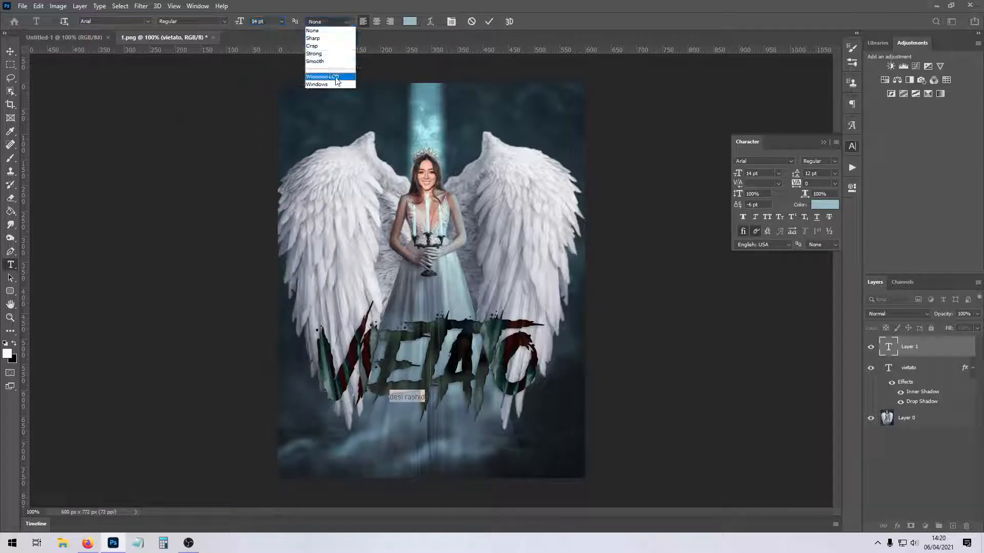
click(337, 77)
click(767, 217)
Reduce the author's name to 12 pt and tilt it about -9.4° beneath the title's first letters.
drag(434, 435, 412, 428)
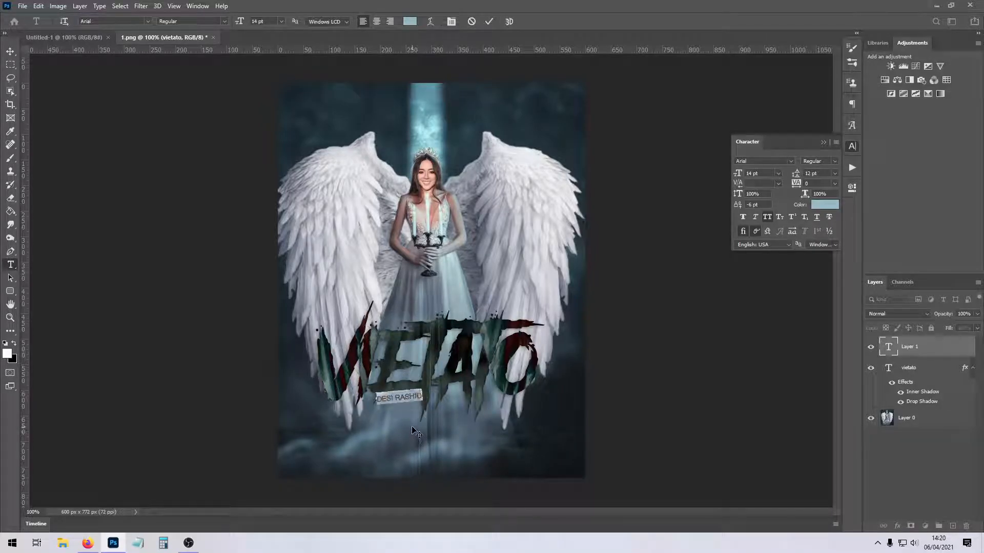
click(778, 177)
click(760, 233)
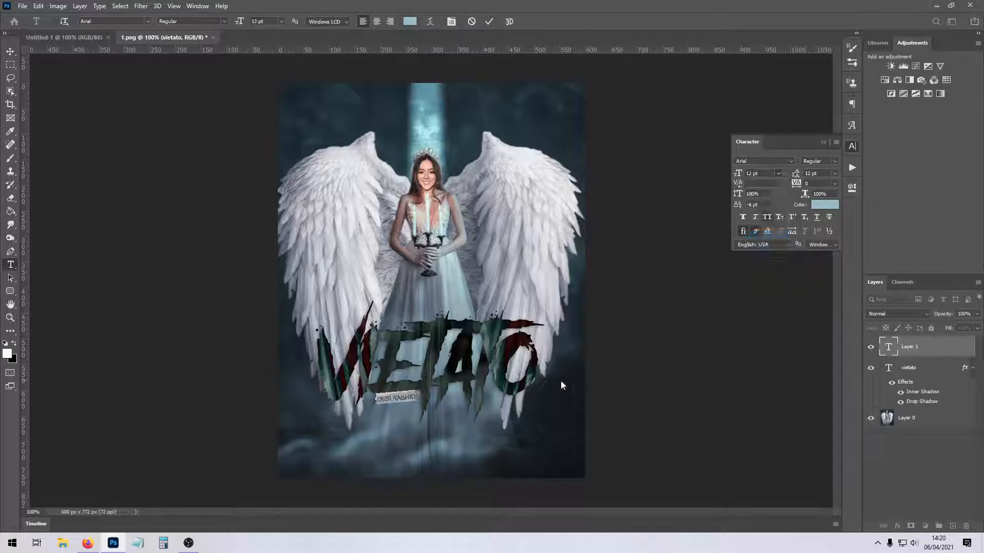
drag(399, 424, 401, 423)
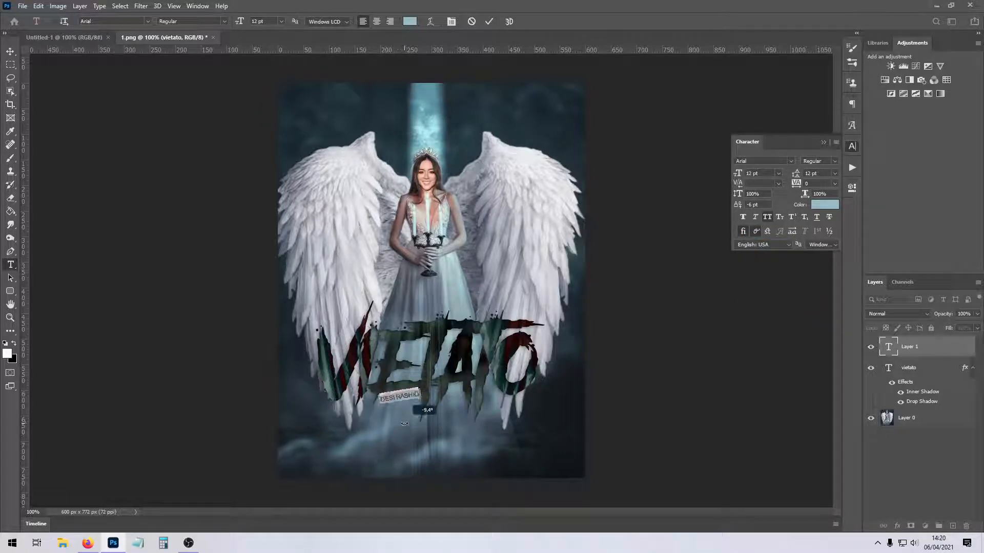
click(948, 343)
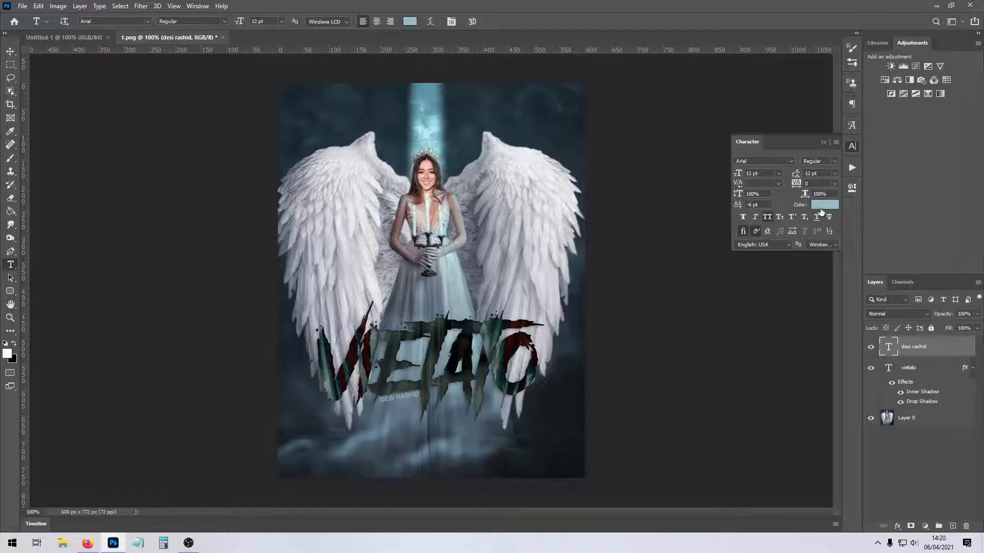
Set the author name layer's blend mode to Difference and hide that layer.
click(889, 313)
click(885, 462)
click(870, 347)
Change the title's font to Beauty Mermaid - Personal Use and its tracking to -100.
double_click(889, 367)
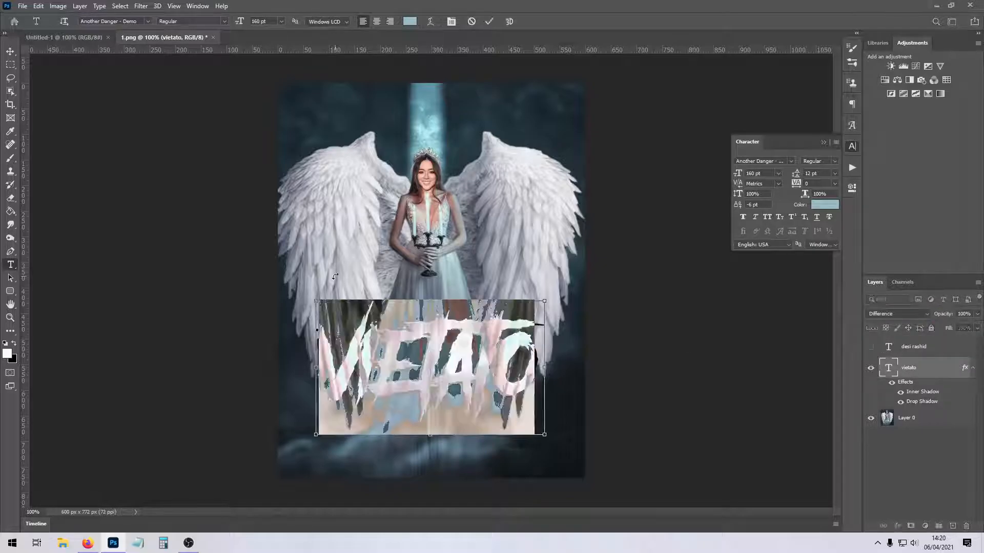
click(148, 21)
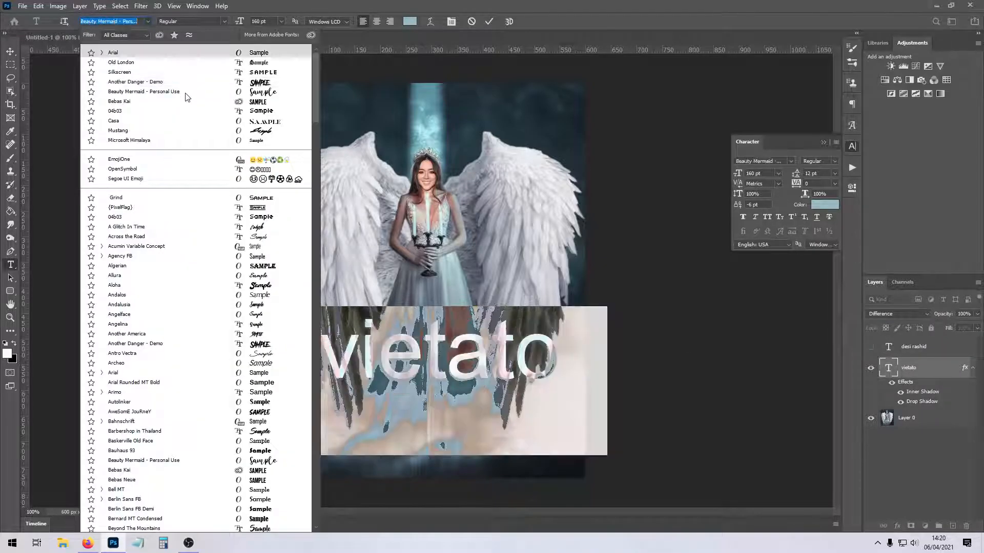
click(144, 91)
click(484, 386)
drag(500, 476, 472, 475)
key(ctrl+a)
click(835, 184)
click(818, 193)
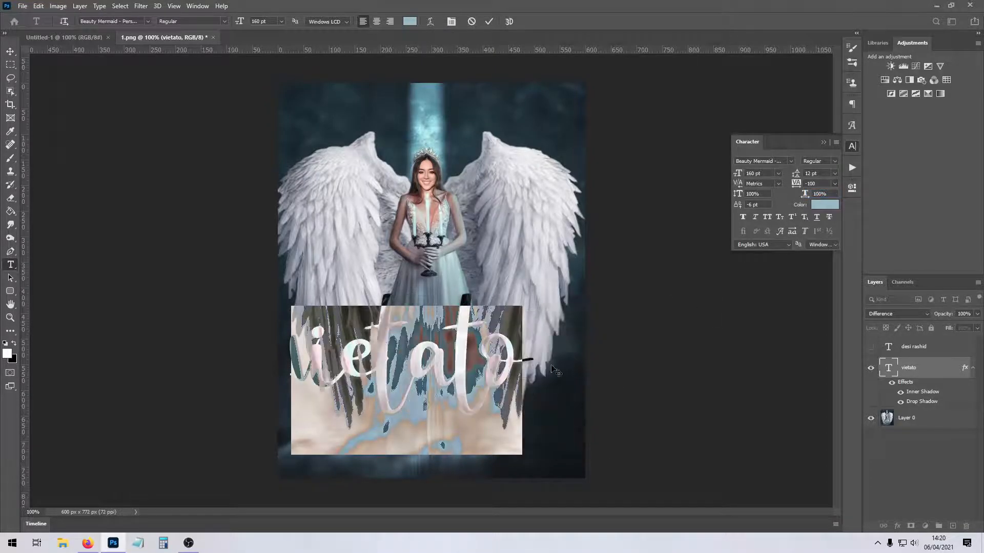
Move the title up across the wings and the woman's upper body, tilted upward to the right.
drag(422, 490, 461, 286)
drag(462, 288, 462, 330)
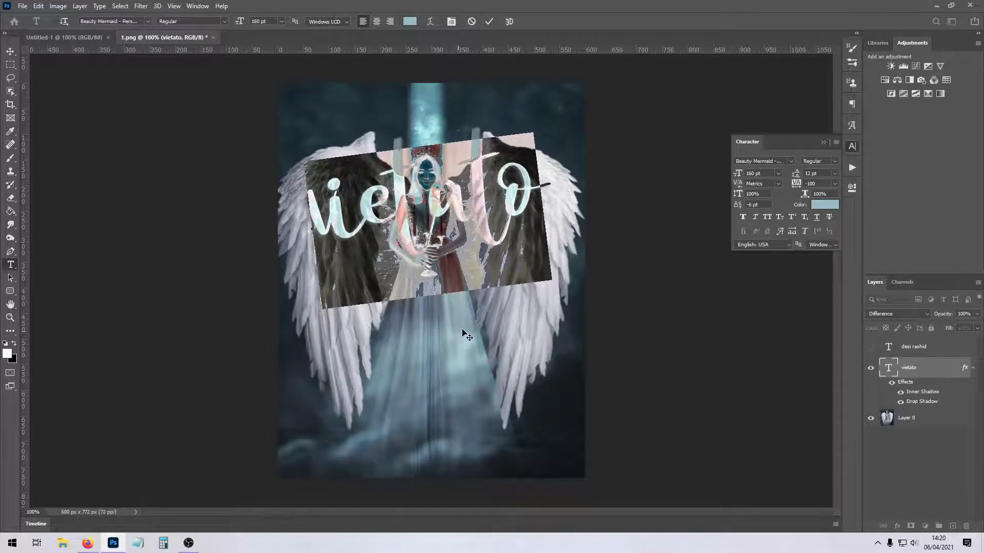
key(Return)
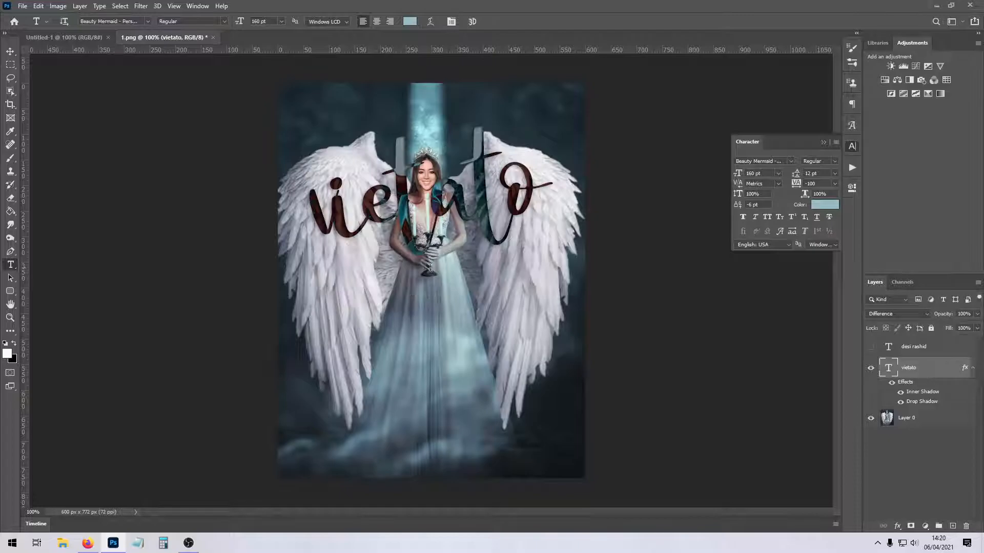
With the title hidden, lasso the woman's head and upper body in the image and copy them to a new layer above the title.
click(11, 78)
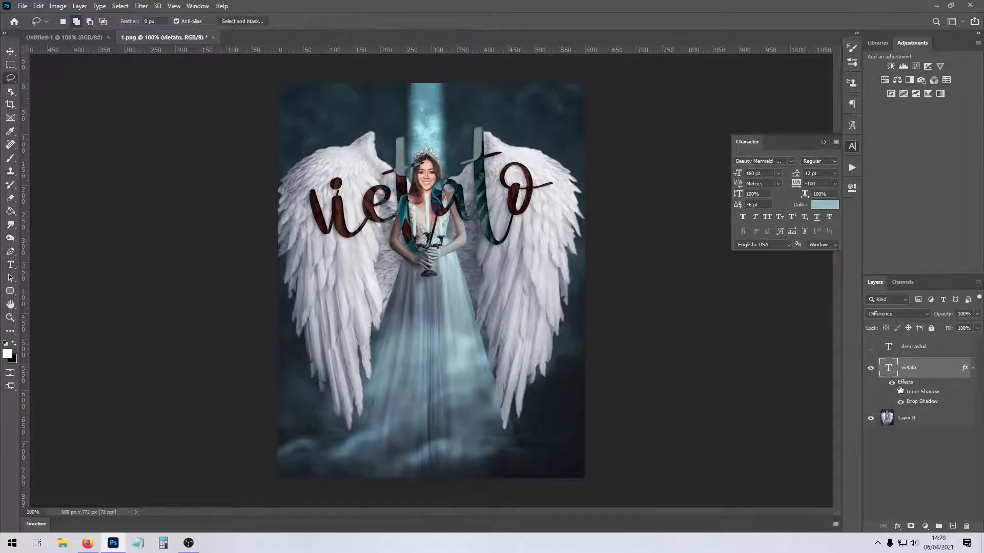
click(871, 368)
click(894, 419)
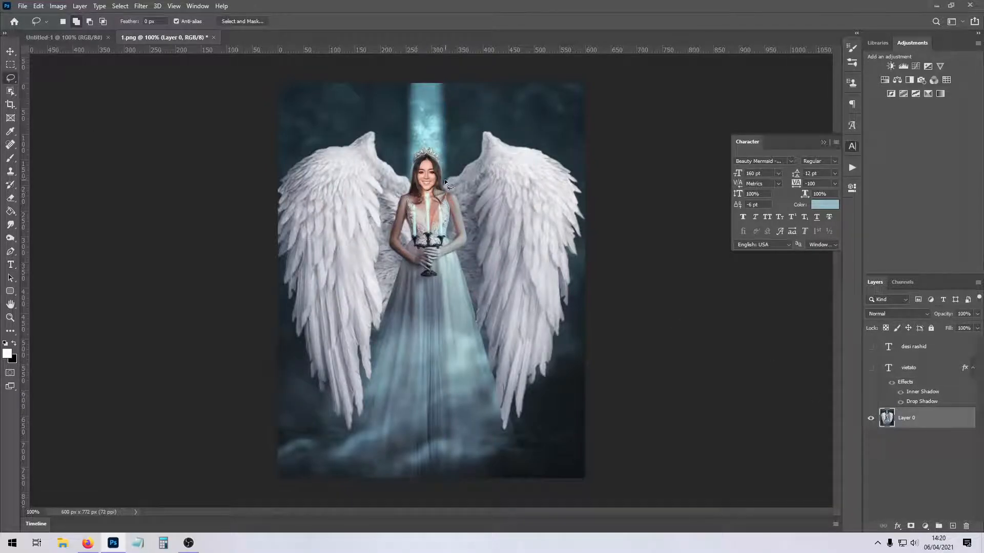
drag(406, 166, 379, 263)
drag(478, 237, 449, 161)
key(ctrl+j)
drag(906, 417, 907, 366)
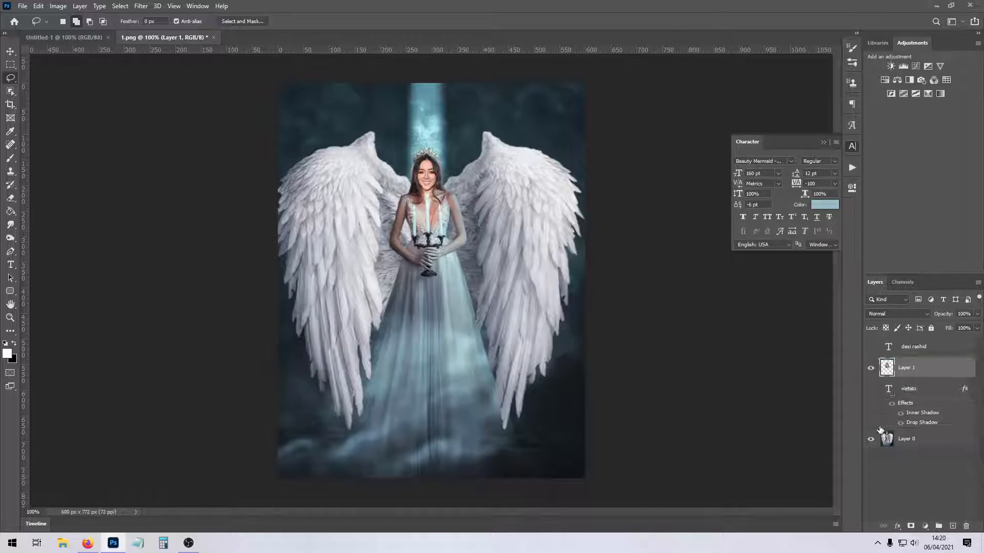
Show the title again and set a smaller eraser brush for the woman's cut-out layer.
click(871, 389)
click(901, 392)
click(10, 198)
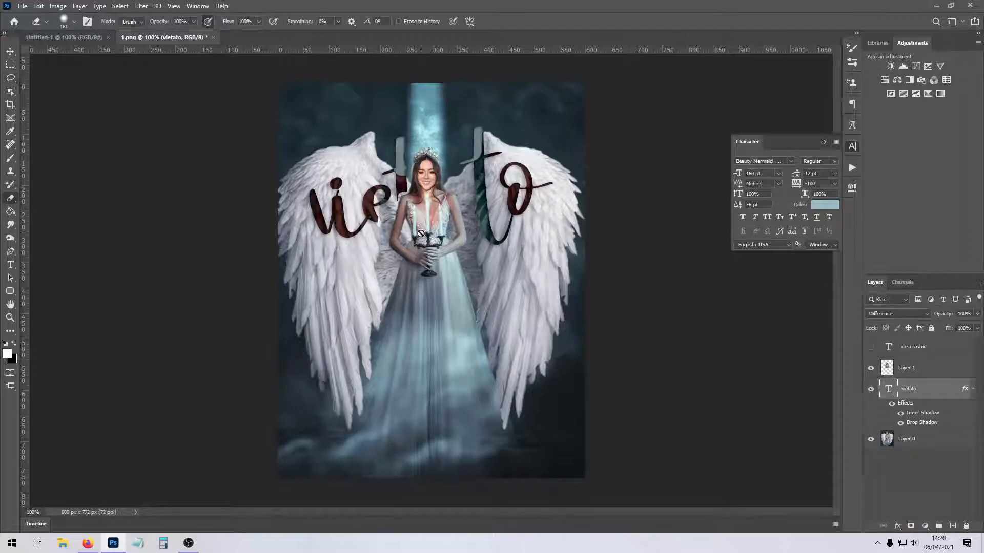
click(910, 369)
click(74, 21)
drag(64, 56, 57, 56)
click(403, 193)
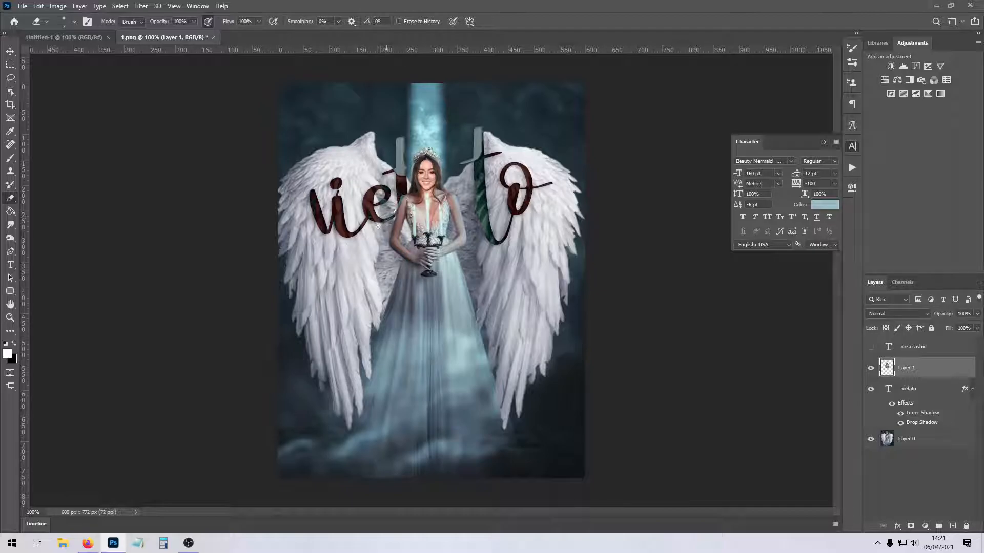
Erase the leftover background around the woman's hair, shoulders and arms on the cut-out layer to reveal the title letters behind her.
drag(462, 200, 459, 206)
key(ctrl+plus)
key(ctrl+plus)
click(823, 142)
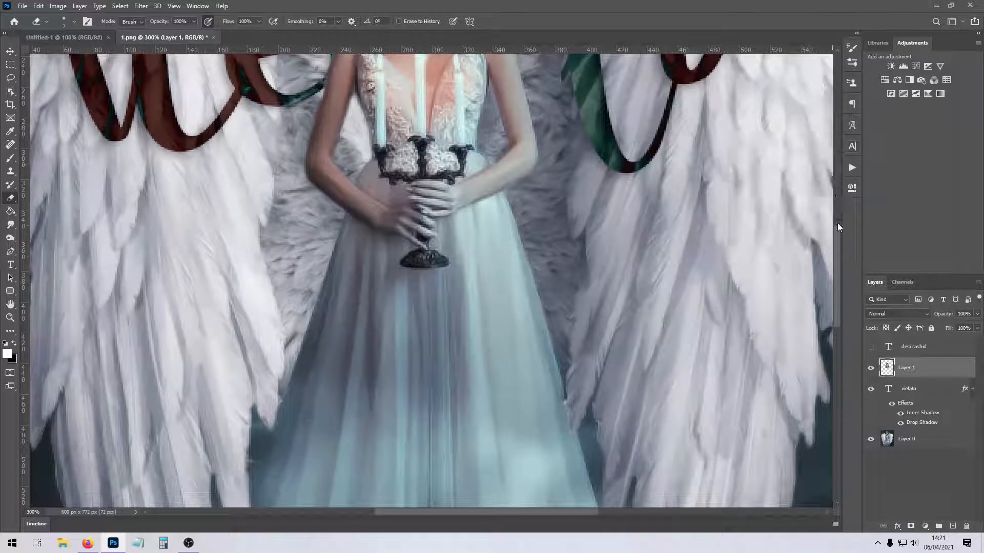
drag(836, 271, 835, 219)
mouse_move(515, 264)
mouse_down()
mouse_move(528, 296)
mouse_move(517, 267)
mouse_move(535, 360)
mouse_move(526, 245)
mouse_move(539, 261)
mouse_move(542, 253)
mouse_move(535, 266)
mouse_move(548, 295)
mouse_move(565, 276)
mouse_move(566, 290)
mouse_move(523, 254)
mouse_move(494, 247)
mouse_move(508, 254)
mouse_move(487, 228)
mouse_move(510, 227)
mouse_move(480, 213)
mouse_move(476, 237)
mouse_move(469, 225)
mouse_move(512, 264)
mouse_move(535, 349)
mouse_move(519, 264)
mouse_move(533, 342)
mouse_up()
key(ctrl+z)
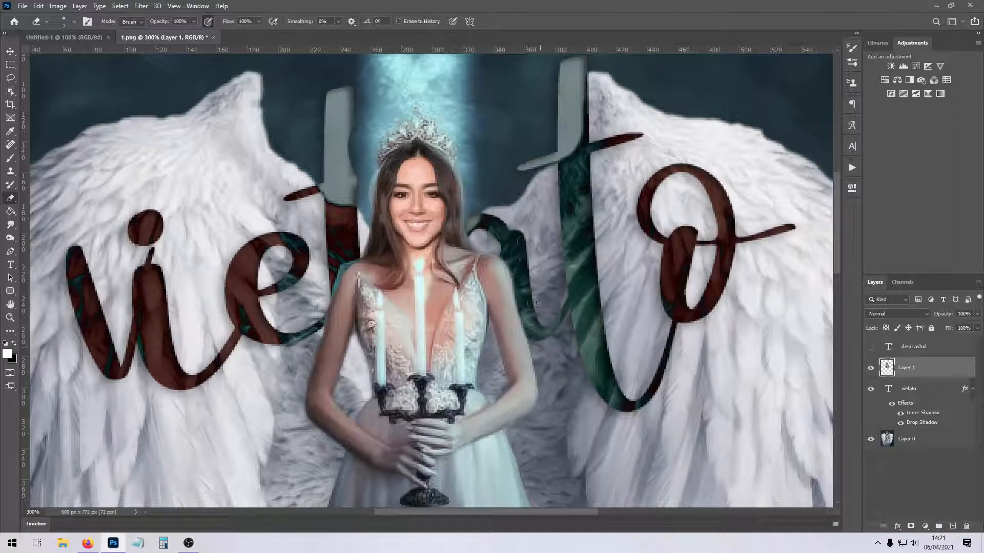
mouse_move(333, 126)
mouse_down()
mouse_move(345, 187)
mouse_move(358, 136)
mouse_move(357, 212)
mouse_up()
mouse_move(366, 177)
mouse_down()
mouse_move(344, 252)
mouse_move(336, 236)
mouse_up()
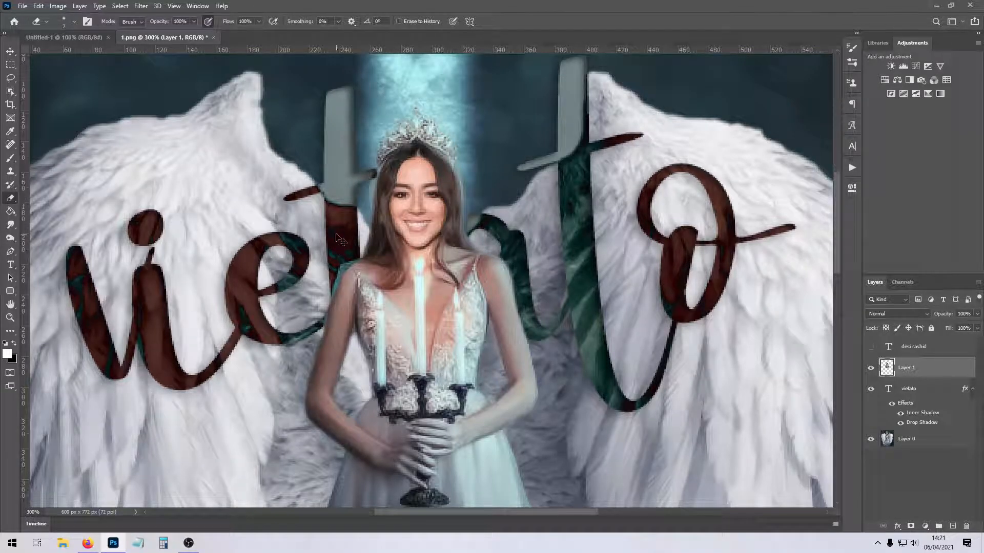
key(ctrl+1)
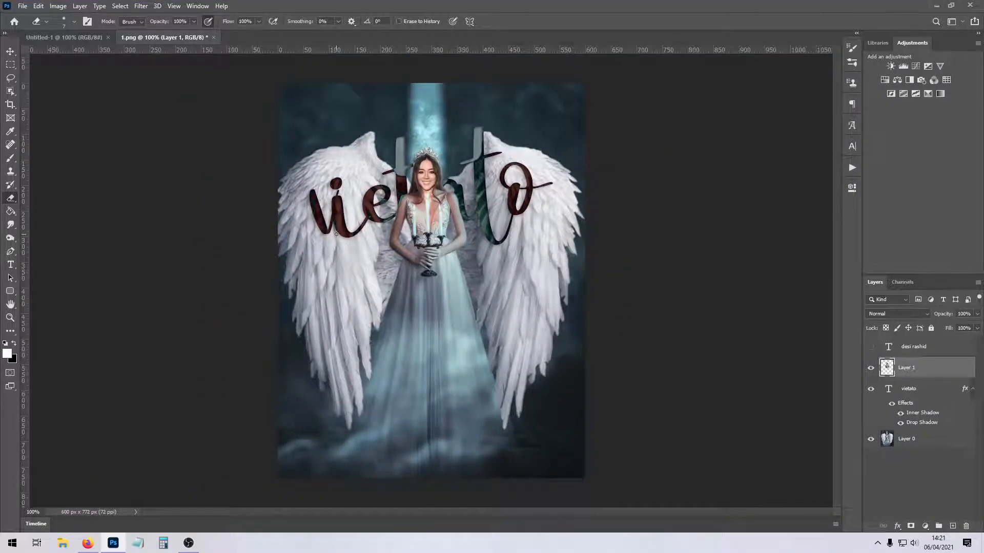
Show the author name layer, then rotate and move the name beneath the title's first letters, tilted upward to the right.
click(870, 347)
click(904, 352)
key(ctrl+t)
drag(402, 395, 491, 220)
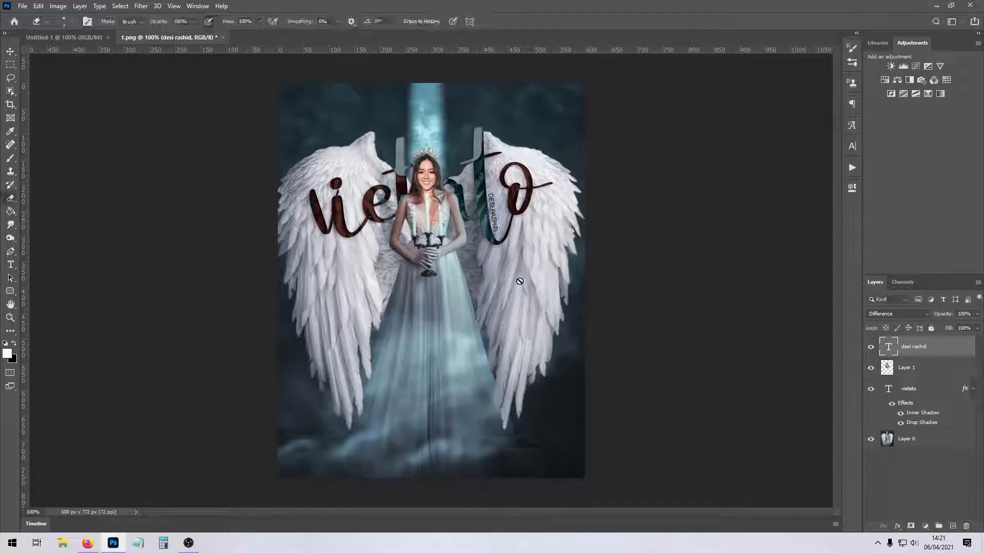
drag(509, 268, 536, 217)
key(Return)
key(e)
key(ctrl+t)
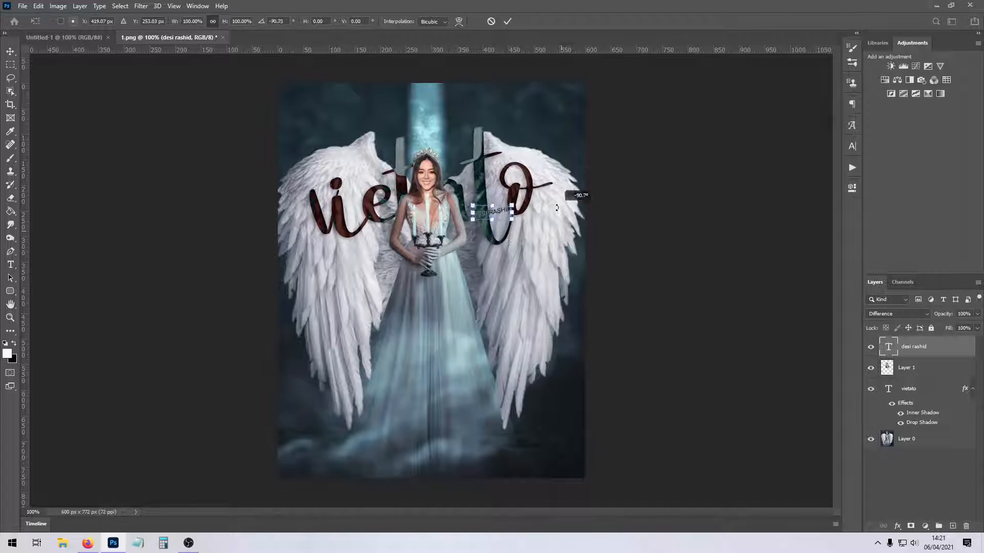
drag(494, 211, 372, 236)
key(Return)
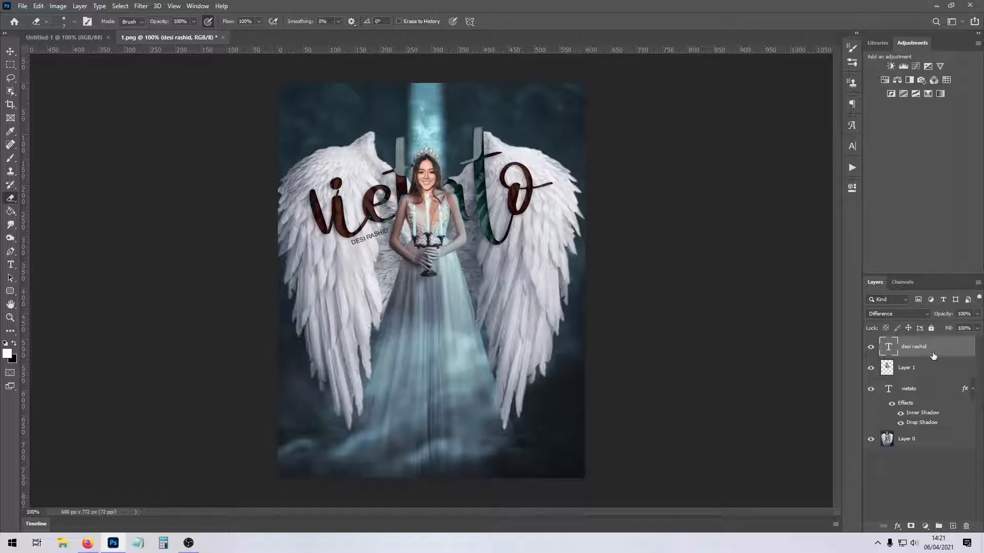
Hide the author name layer and remove both the woman's cut-out layer and the "vietato" title.
click(871, 348)
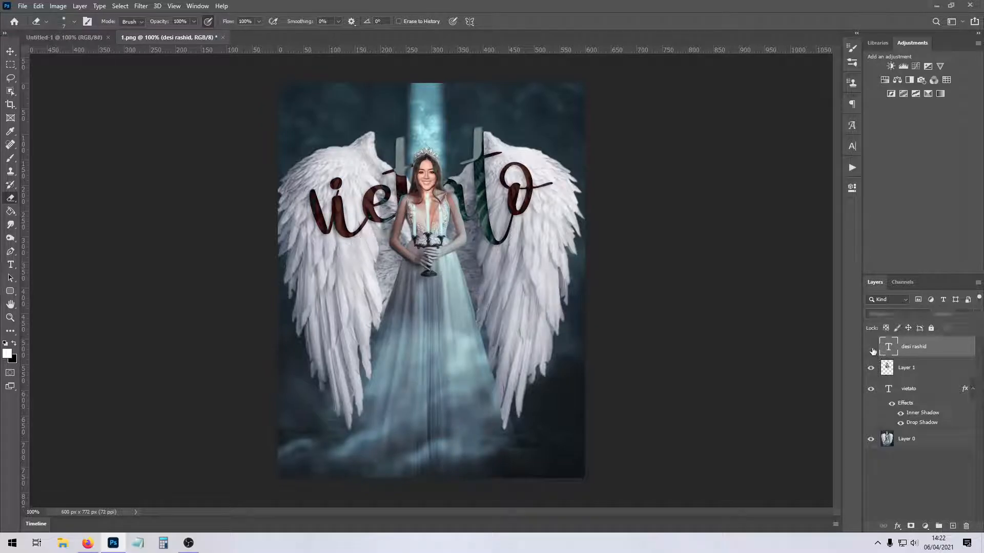
click(912, 373)
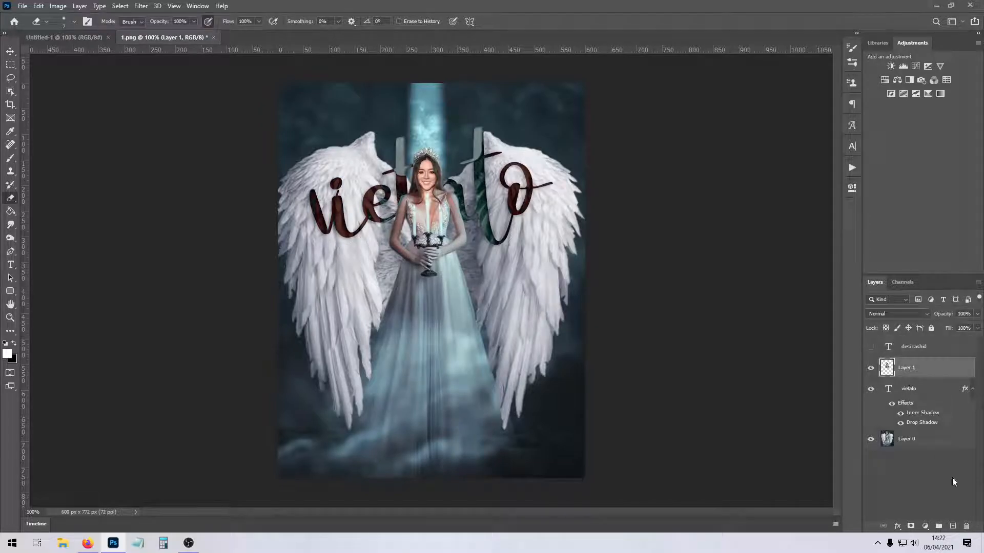
click(966, 527)
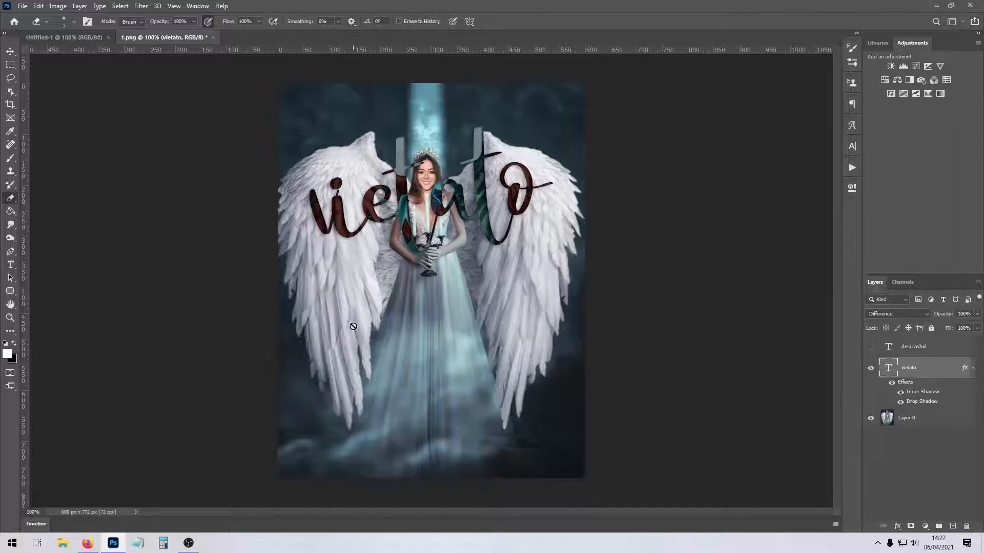
click(10, 265)
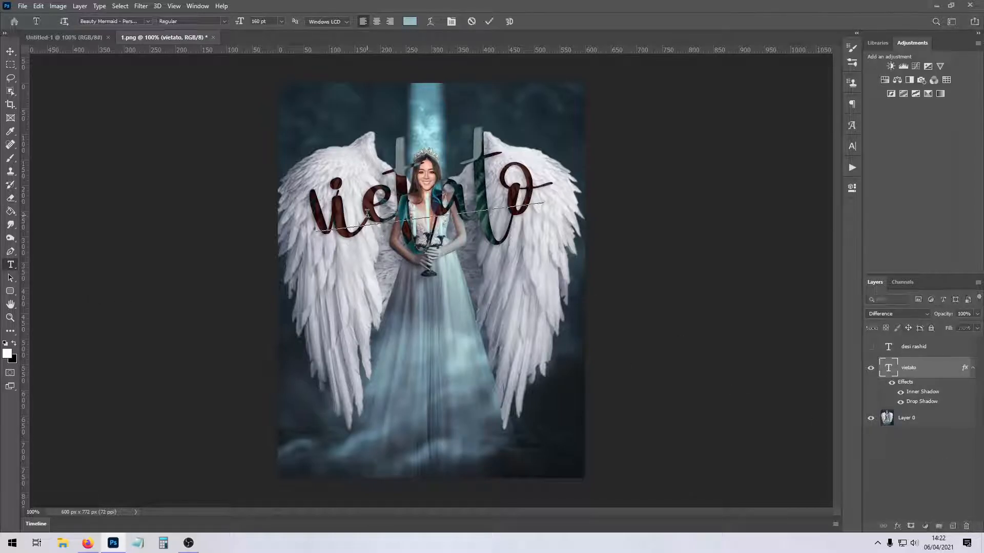
key(ctrl+e)
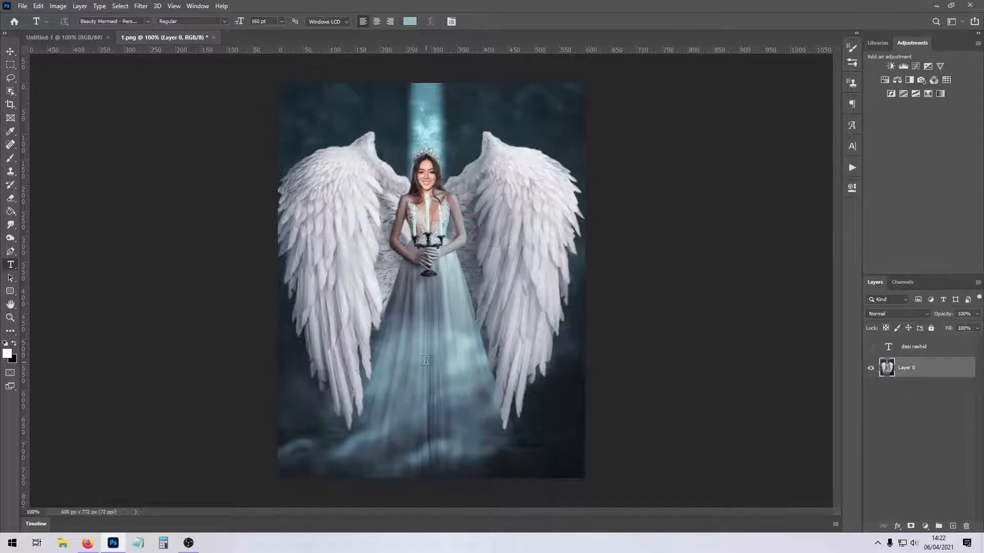
click(23, 6)
click(31, 25)
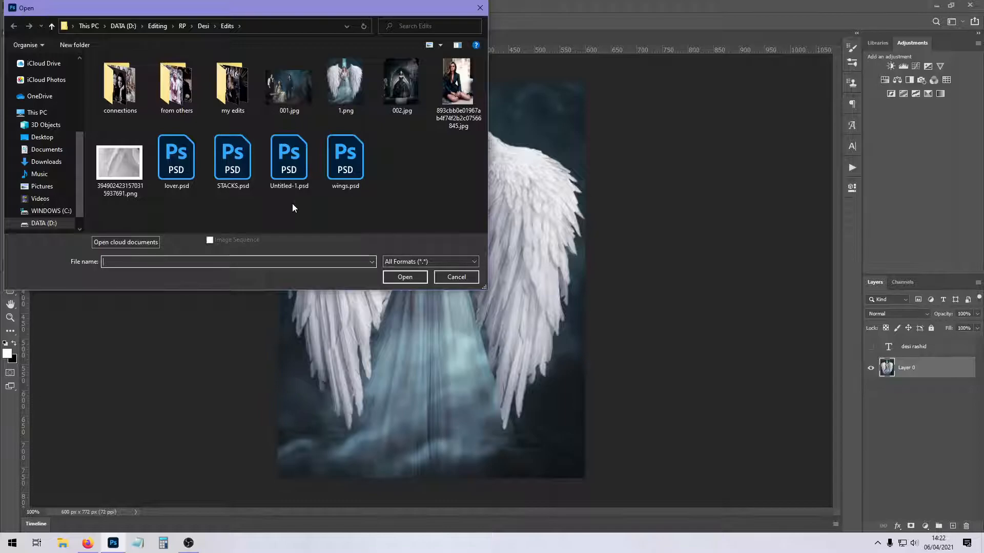
click(203, 26)
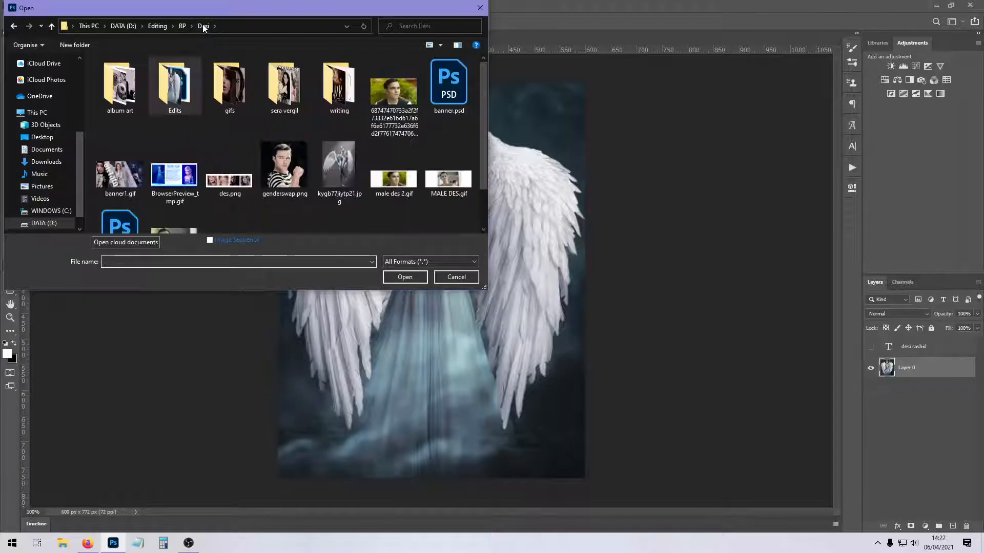
click(164, 26)
click(45, 161)
scroll(181, 180, down, 2)
scroll(180, 179, down, 5)
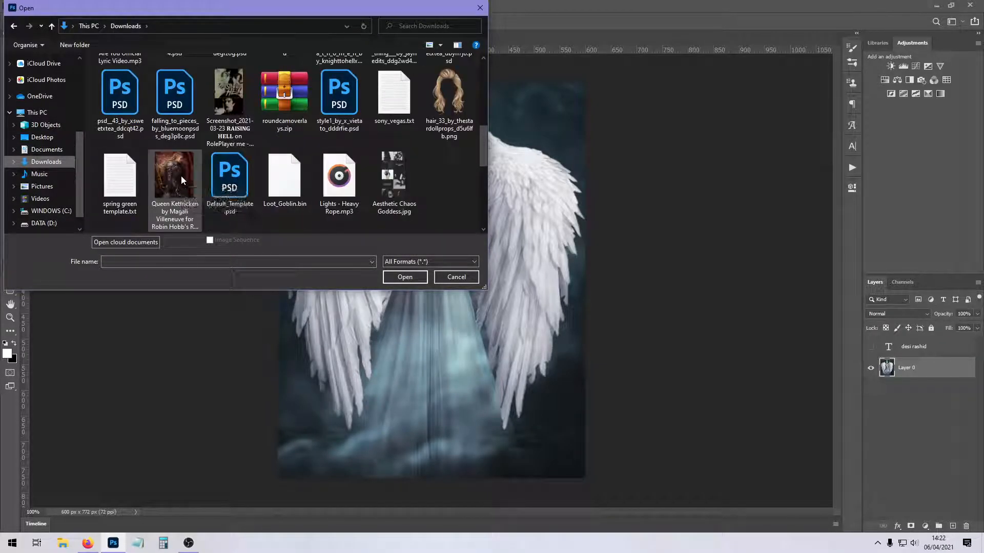
scroll(180, 175, down, 2)
click(456, 277)
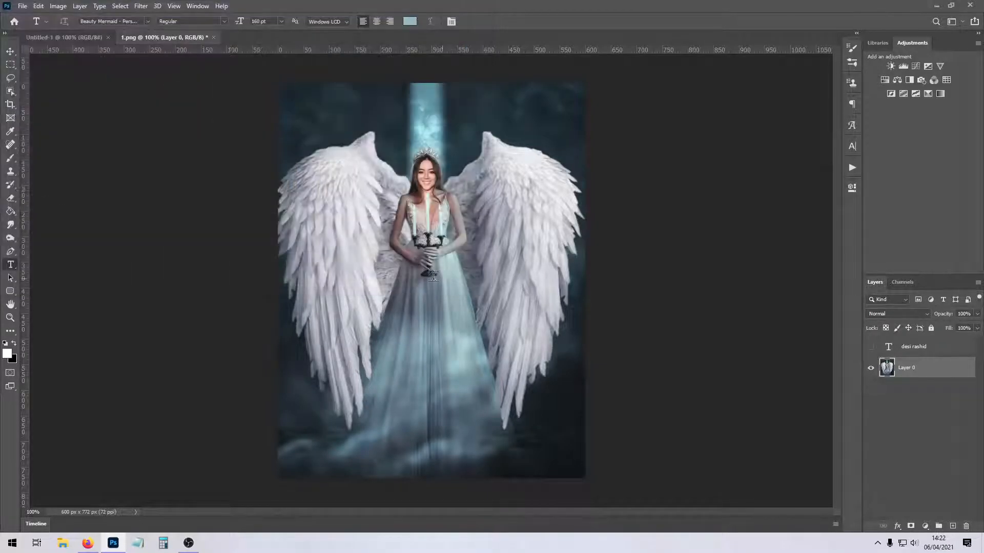
Add the text "bury the" across the dress and set its font to Bebas Kai.
click(382, 341)
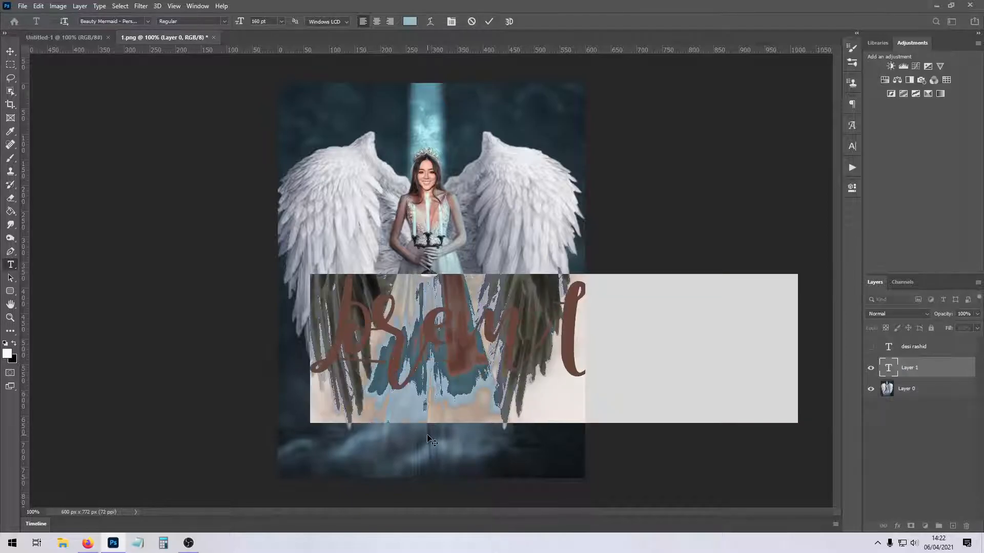
text(bursth)
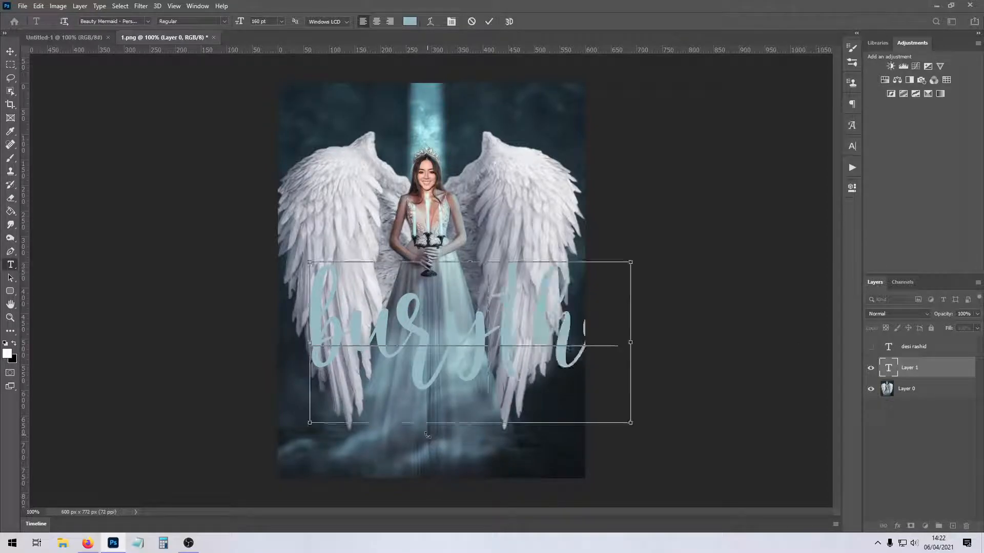
click(149, 21)
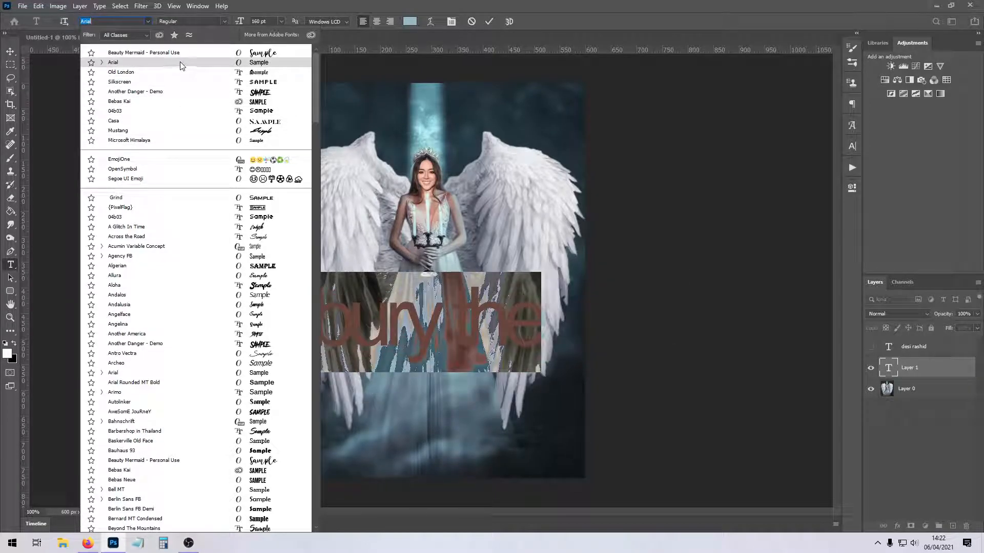
click(186, 102)
Try several font sizes for the "bury the" text, ending with 162 pt.
click(280, 21)
click(272, 128)
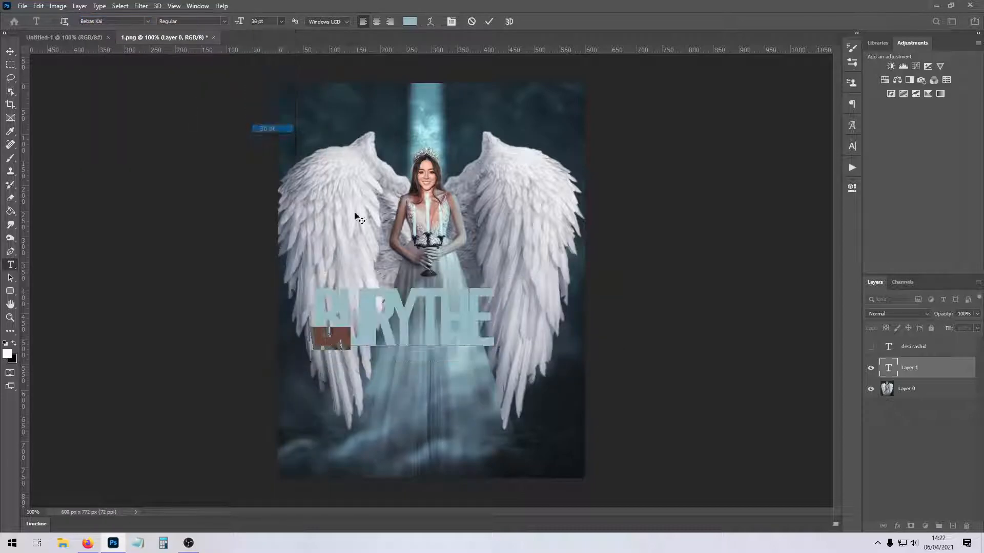
click(852, 146)
click(778, 173)
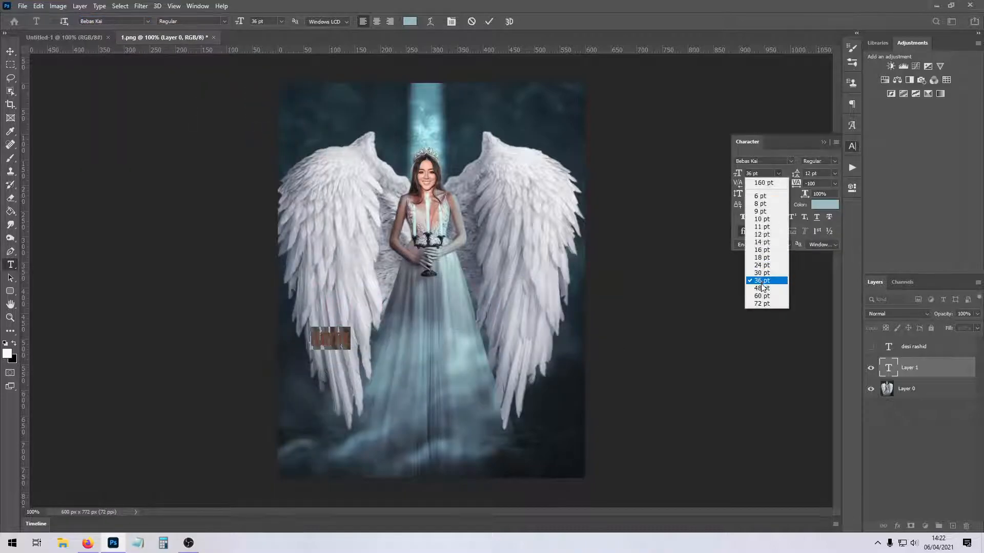
click(761, 296)
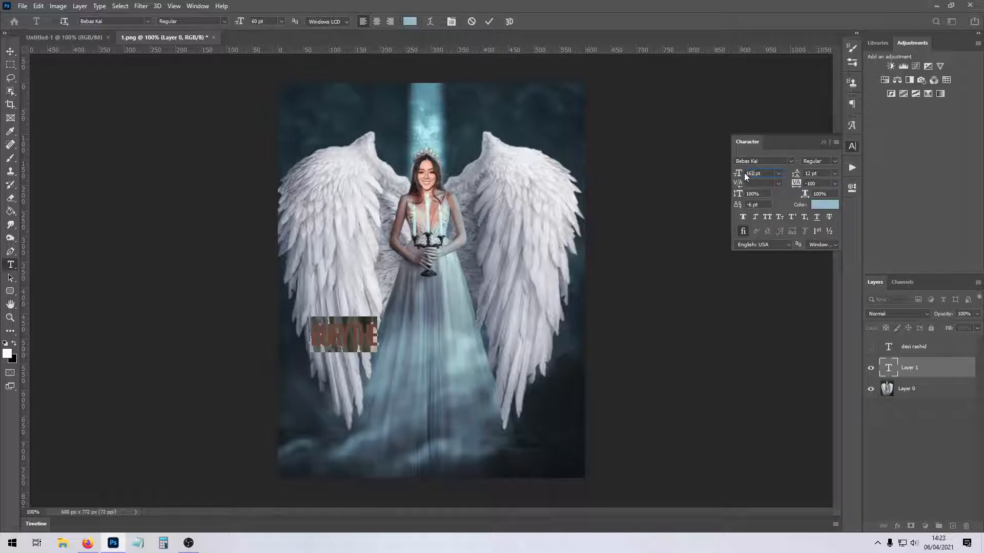
text(162)
key(Return)
Set the "bury the" text to -50 tracking and 142 pt, and place it over the lower part of the dress.
click(835, 183)
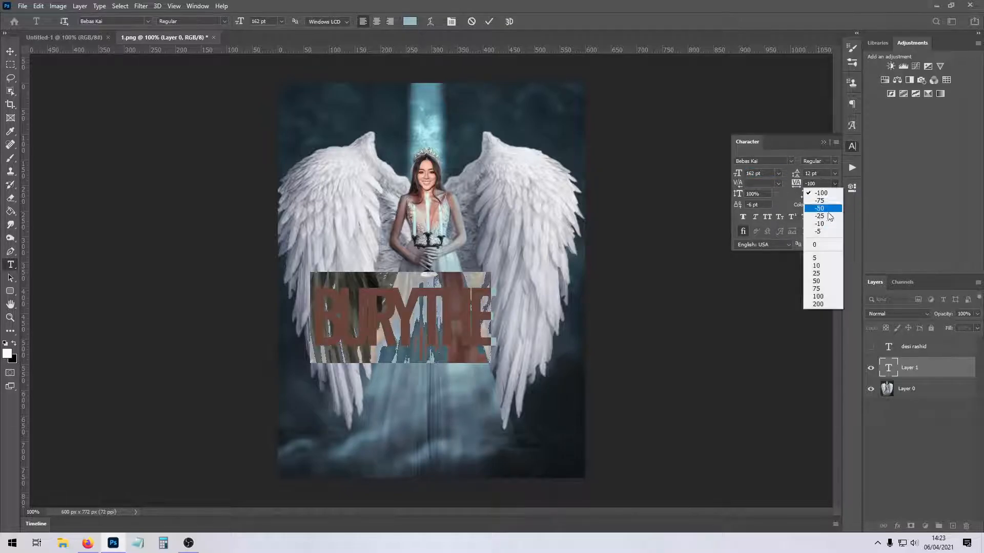
click(823, 223)
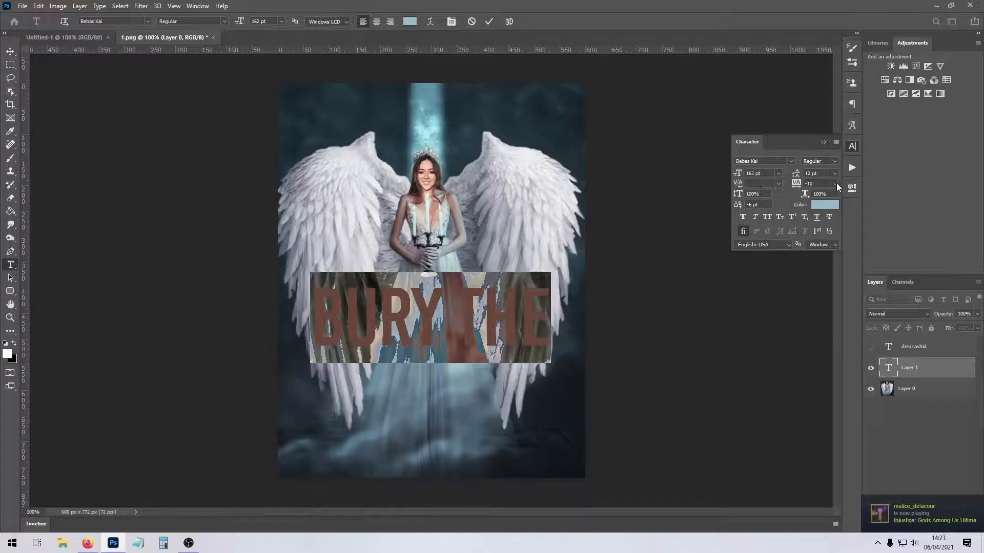
click(835, 185)
click(819, 205)
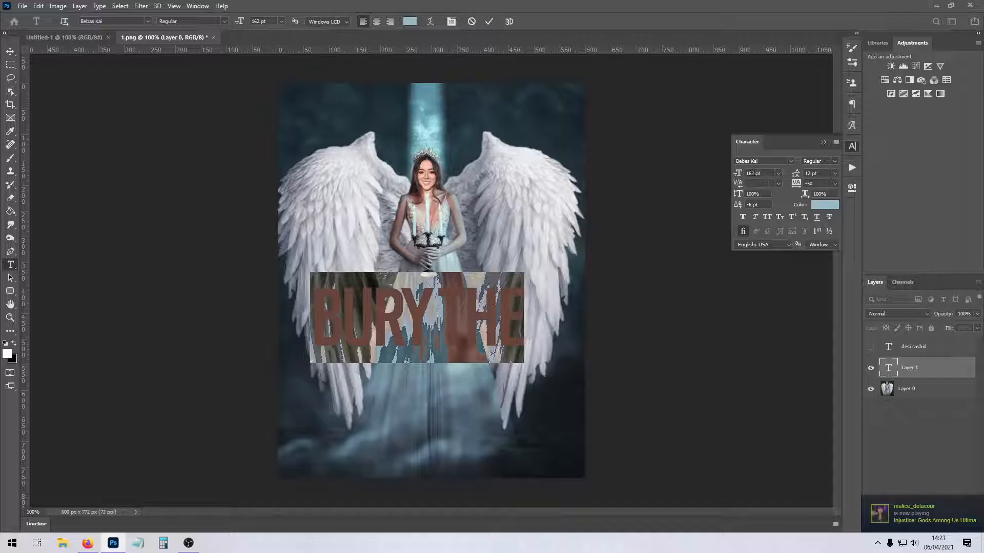
text(4)
key(Return)
drag(473, 392, 495, 443)
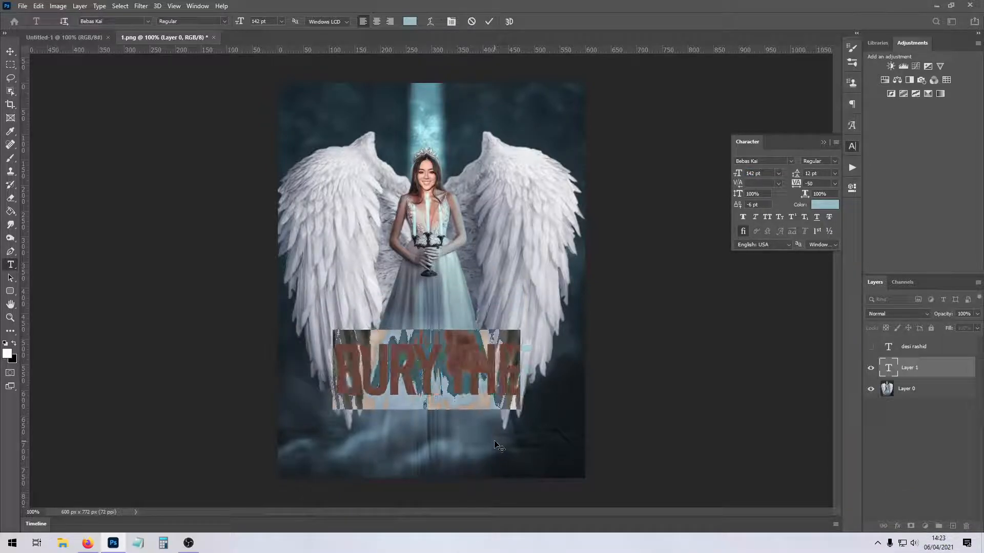
click(946, 373)
Add the text "light" in Beauty Mermaid - Personal Use and place it overlapping the lower edge of "bury the".
click(403, 255)
text(light)
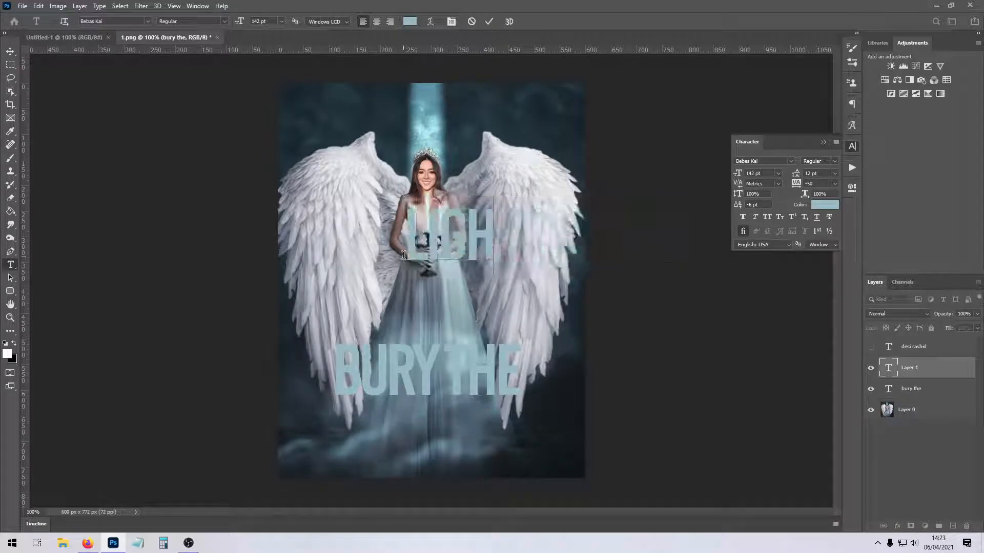
click(146, 21)
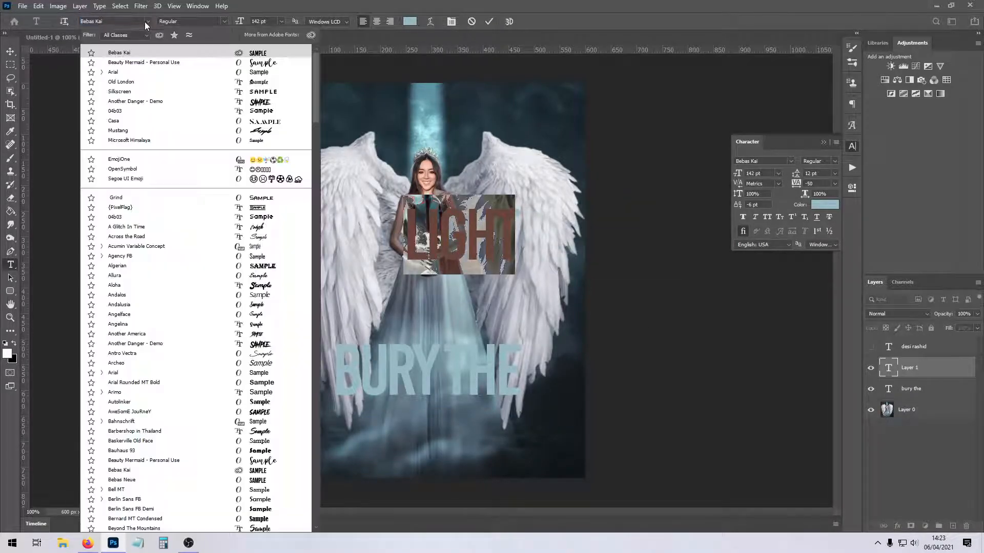
click(187, 66)
drag(545, 400, 471, 543)
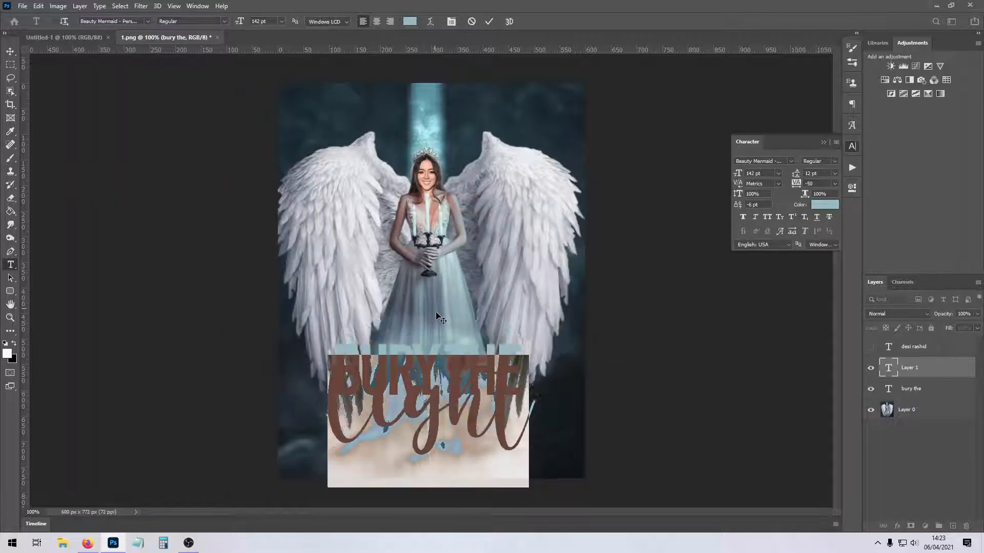
click(919, 373)
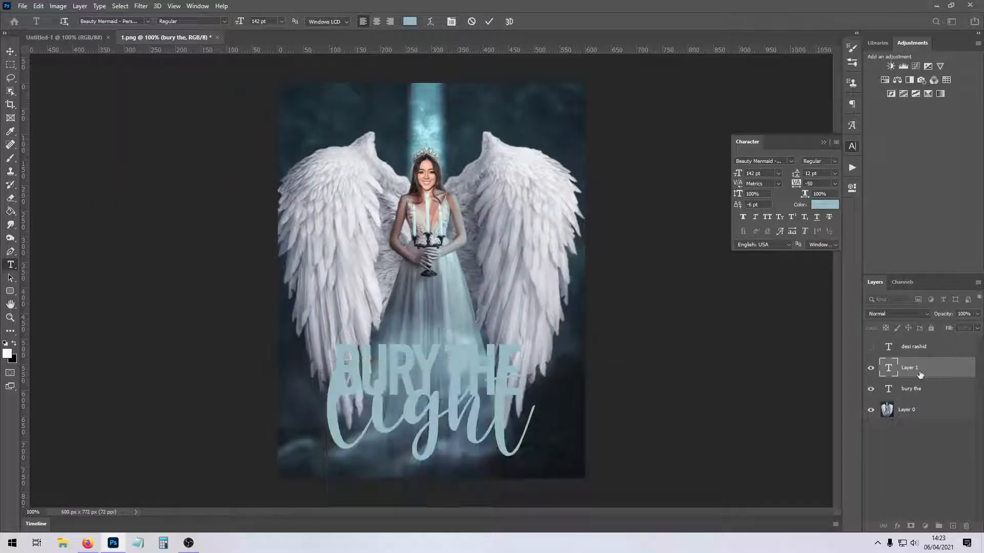
Add the author's name as a text layer over the dress in Silkscreen at 14 pt.
click(385, 258)
text(desi r)
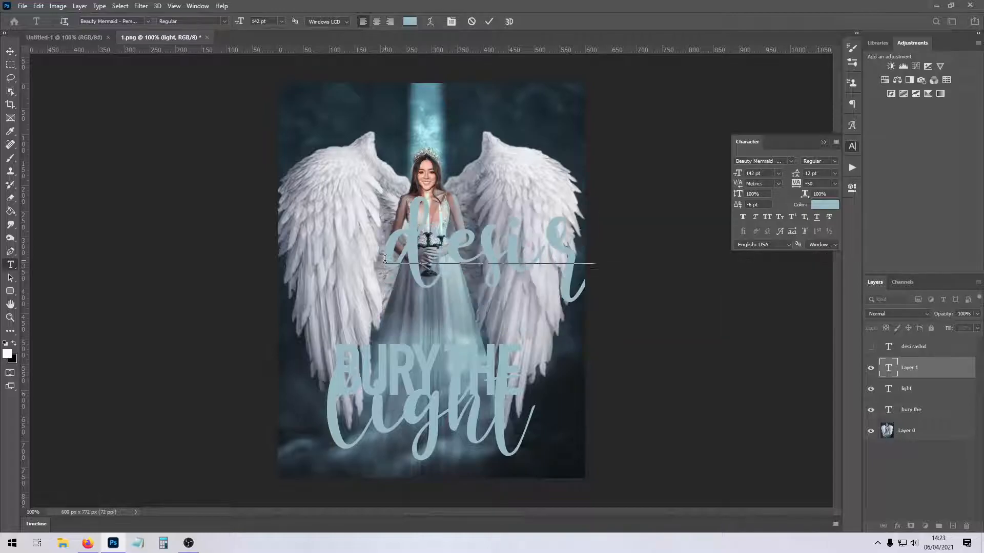
click(281, 21)
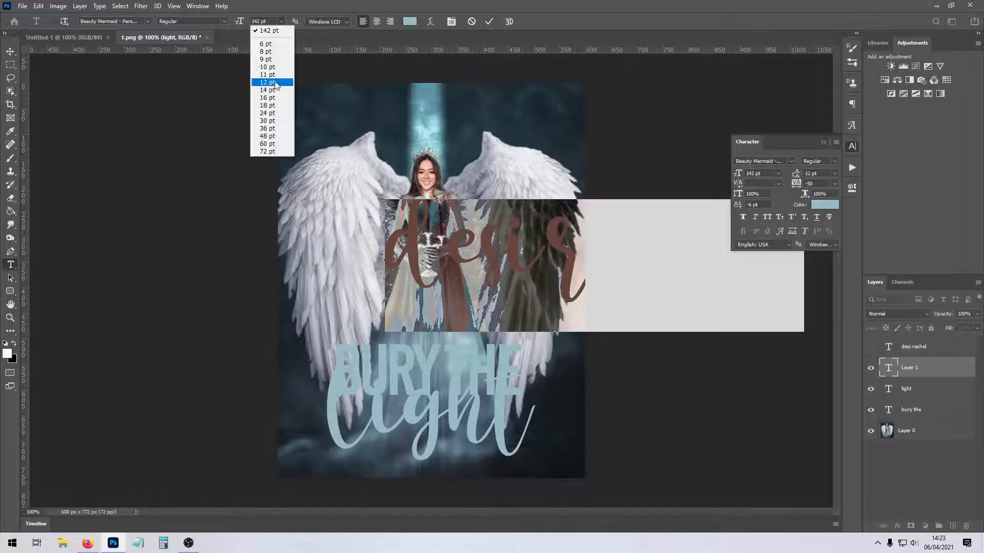
click(277, 97)
click(133, 21)
text(b)
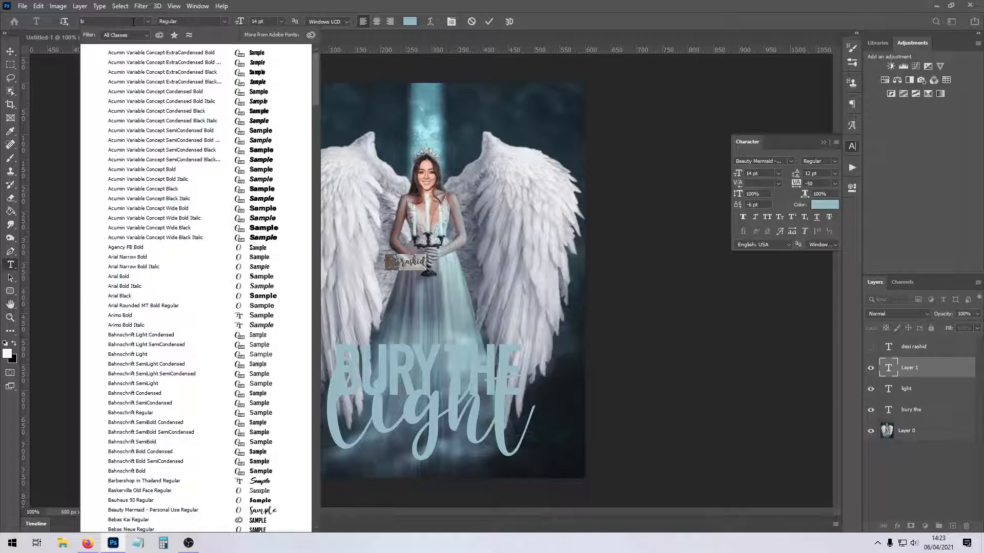
key(BackSpace)
text(silk)
key(Return)
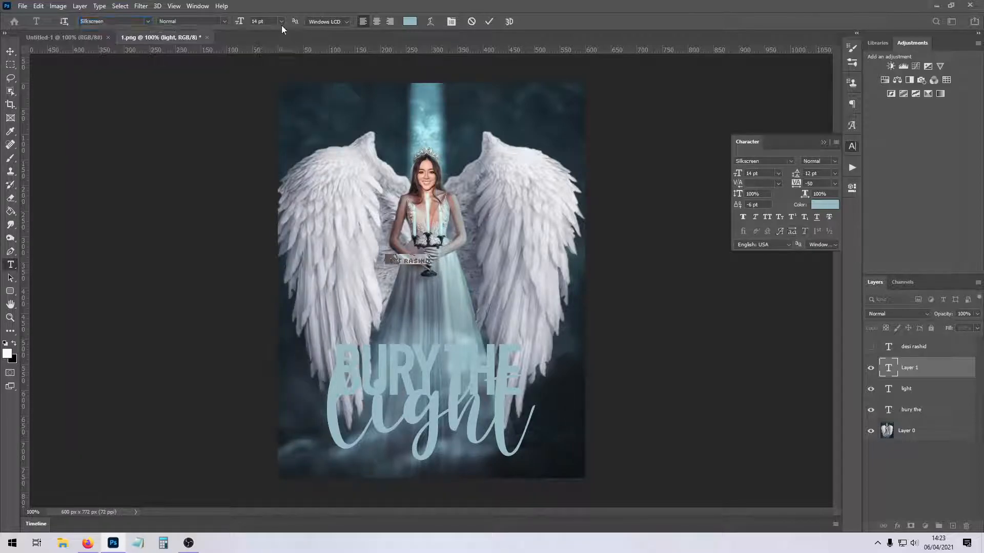
Set the author's name to 8 pt, no anti-aliasing and 1500 tracking, and place it just above "bury the".
click(280, 21)
click(274, 52)
click(328, 22)
click(320, 29)
drag(824, 184, 715, 188)
text(1500)
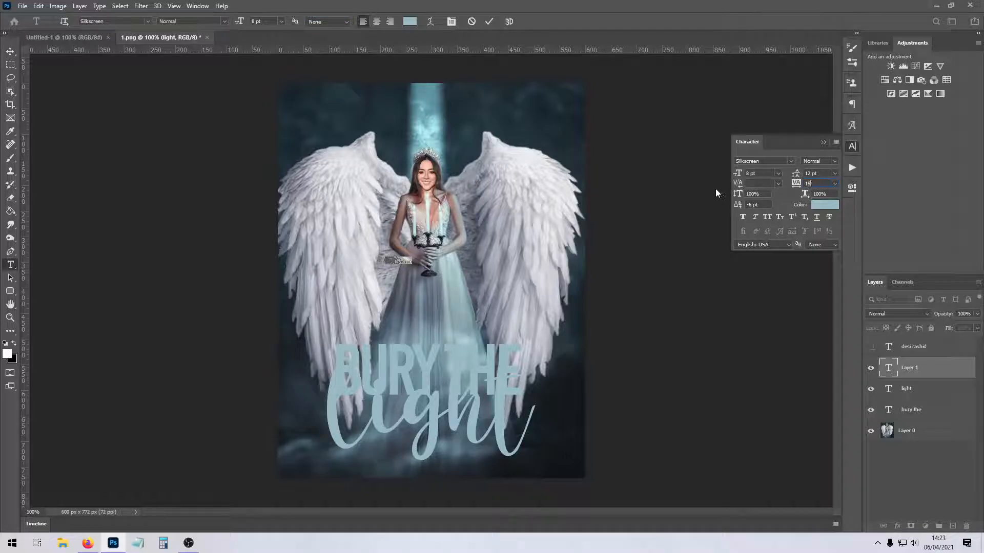
key(Return)
drag(466, 288, 462, 367)
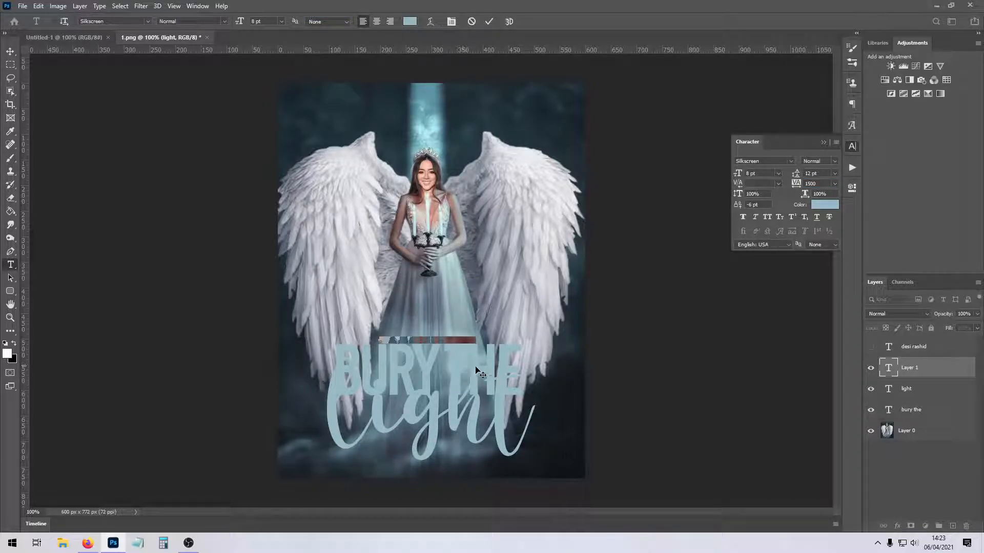
Group the title and author's name layers and give the group only a drop shadow, after trying an outer glow and inner shadow.
click(951, 372)
shift+click(941, 414)
key(ctrl+g)
click(564, 324)
click(564, 311)
click(563, 231)
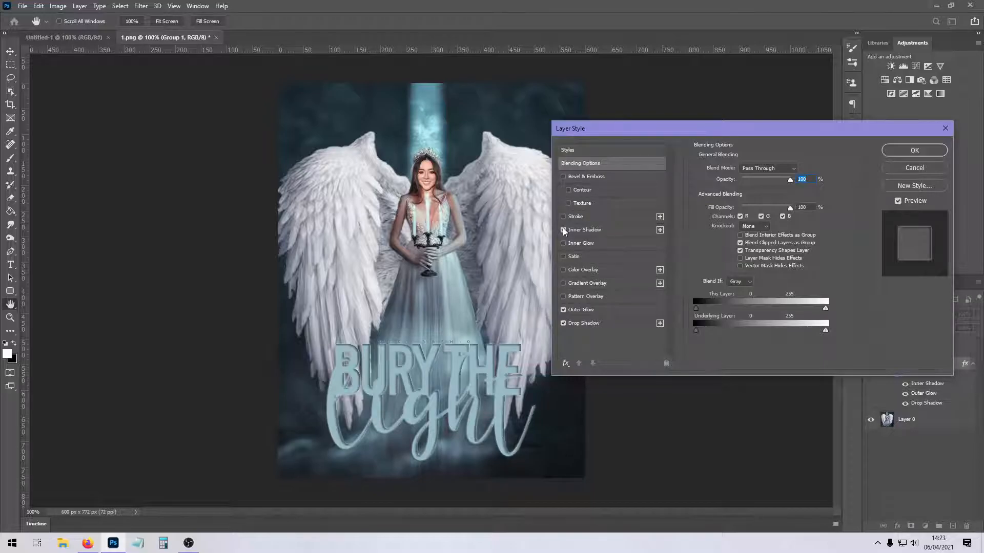
click(563, 230)
click(563, 310)
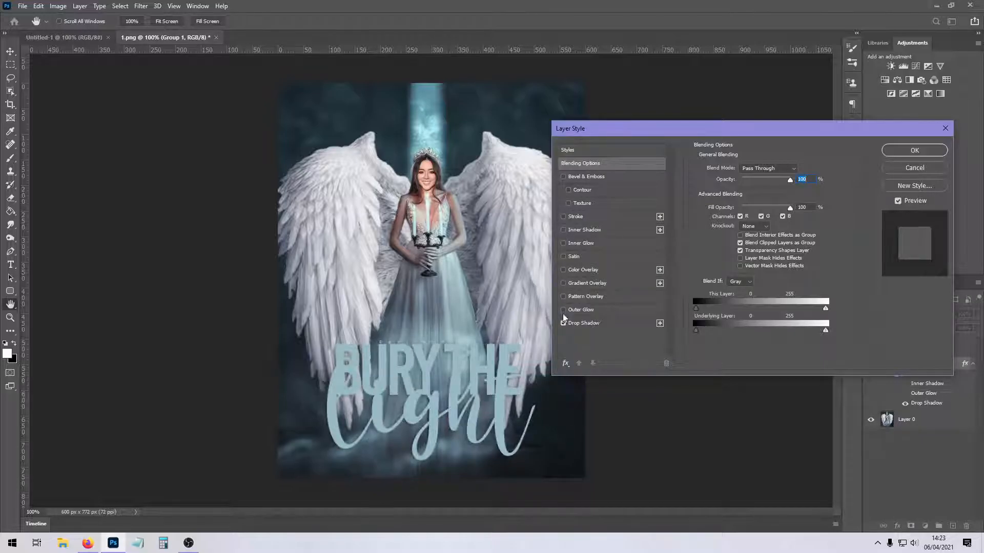
click(916, 153)
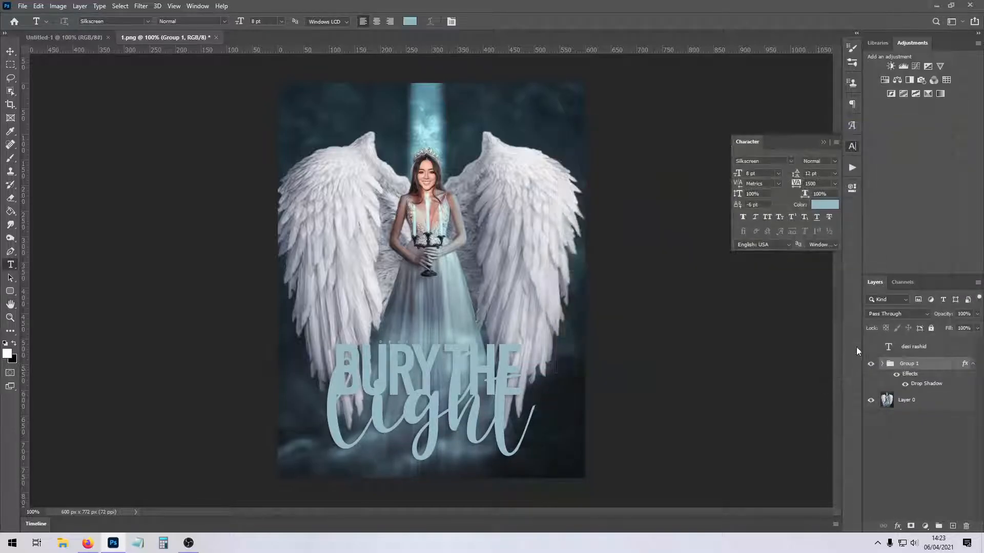
Try the Difference blend mode on the text group, ending with Exclusion.
click(888, 311)
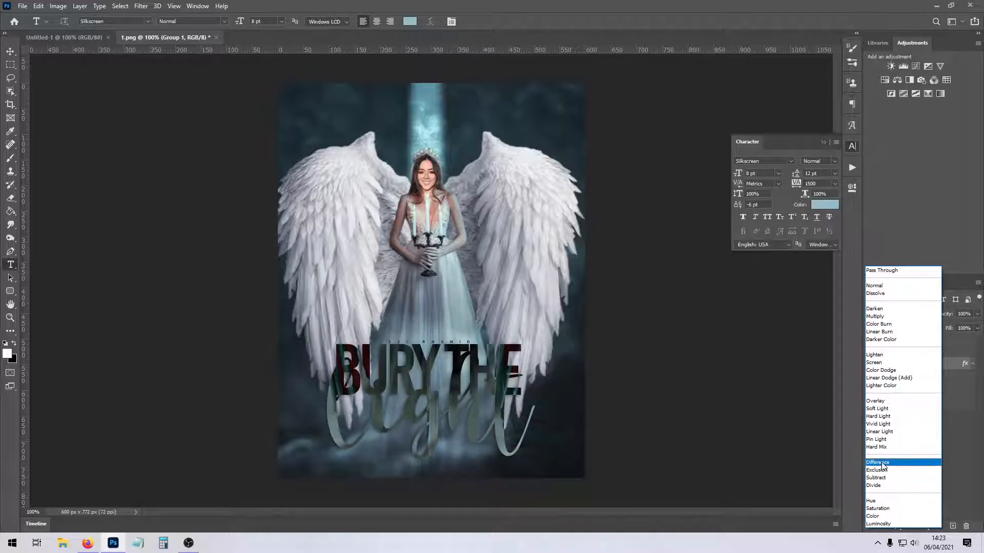
click(882, 463)
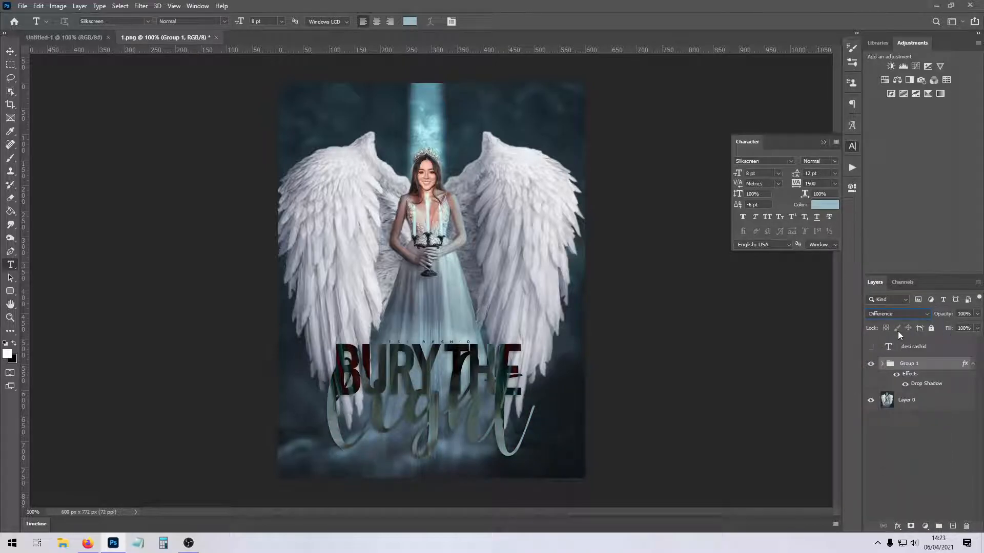
click(885, 312)
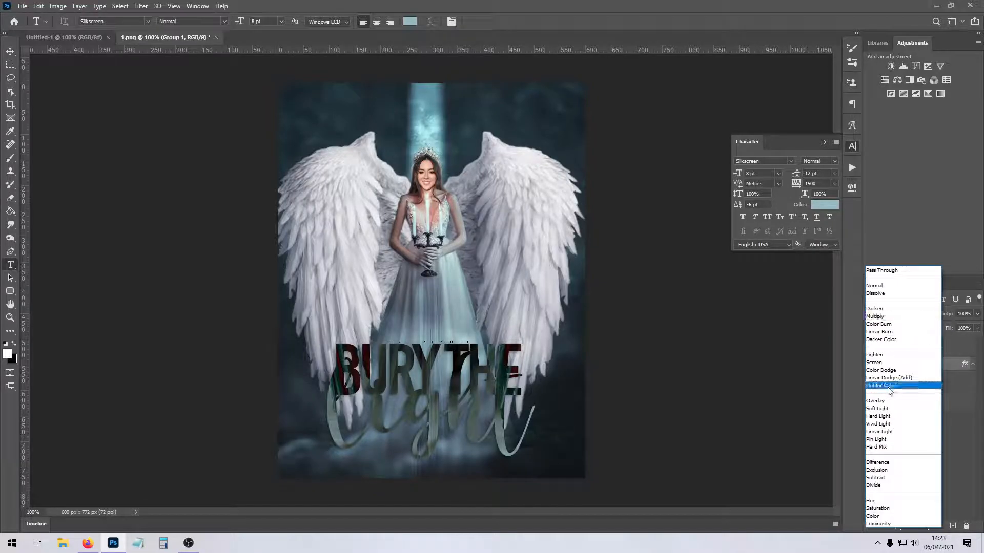
click(891, 472)
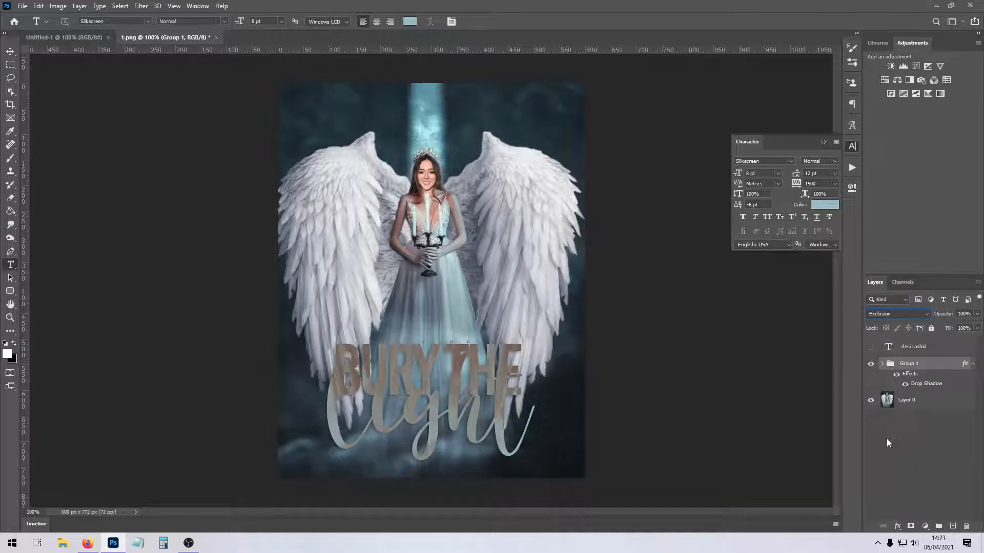
Move the "light" layer out above the group and give it its own drop shadow and Exclusion blending.
click(882, 364)
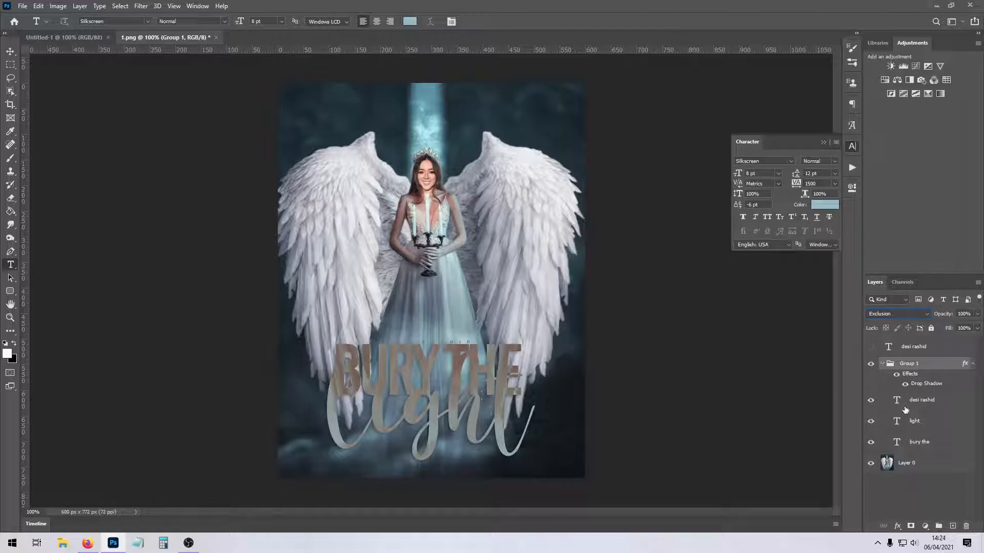
click(927, 424)
drag(916, 425, 947, 365)
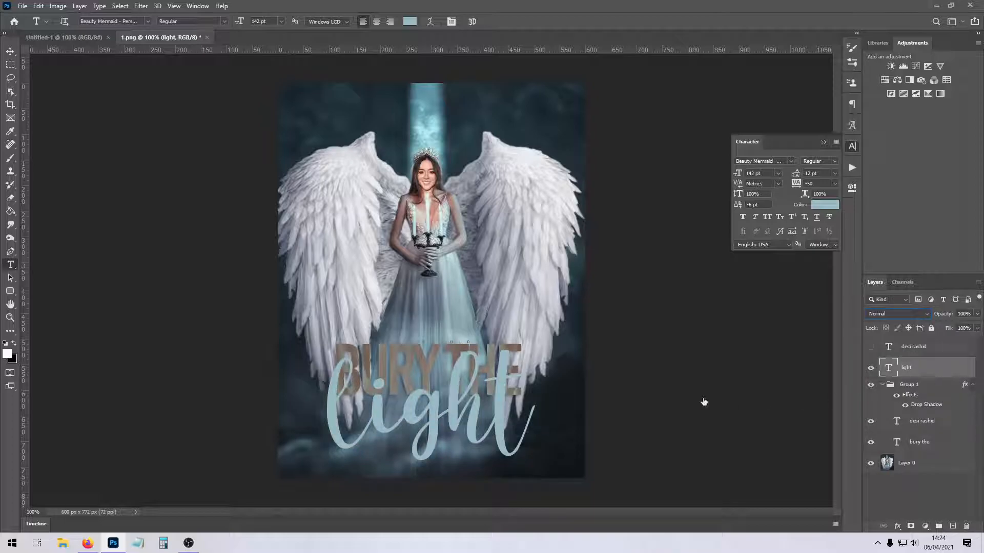
click(563, 323)
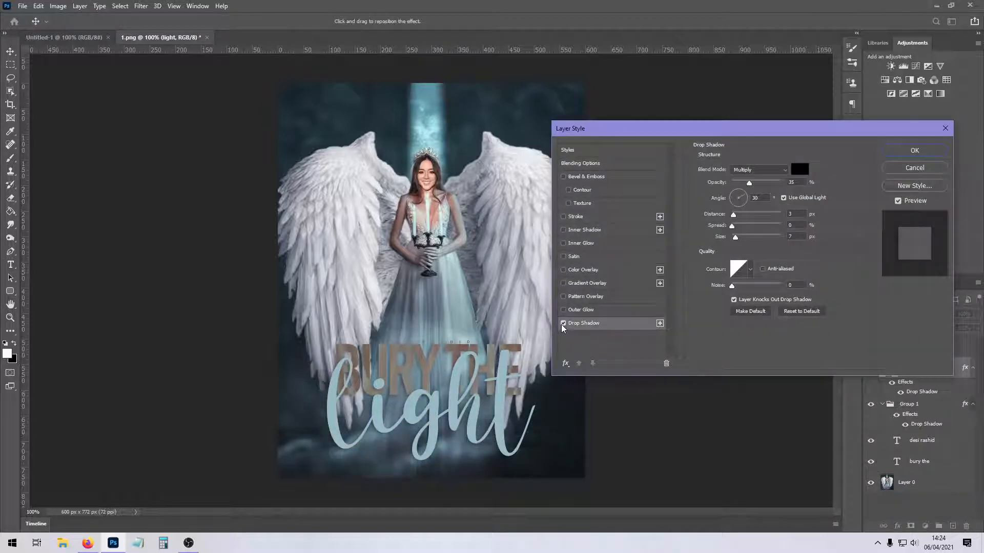
click(911, 151)
click(896, 314)
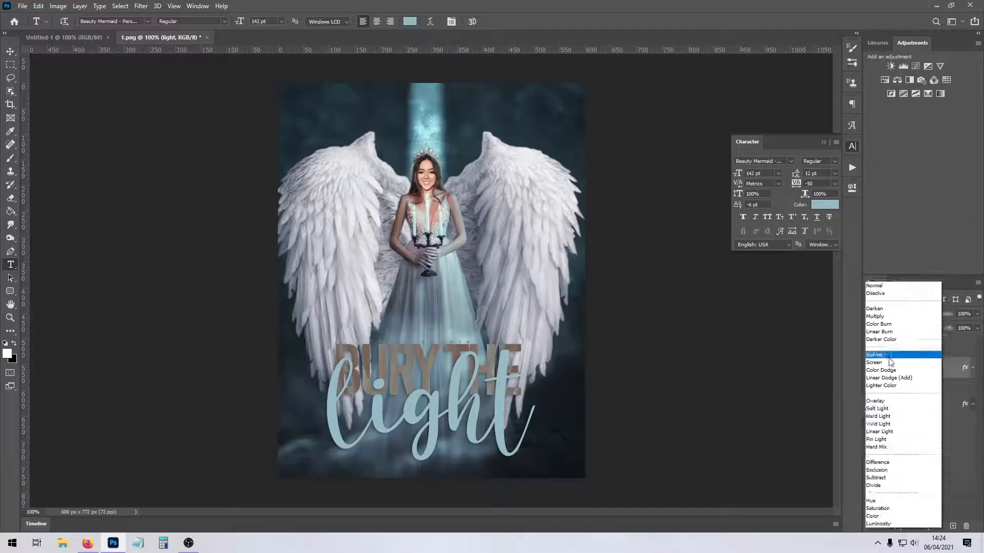
click(888, 471)
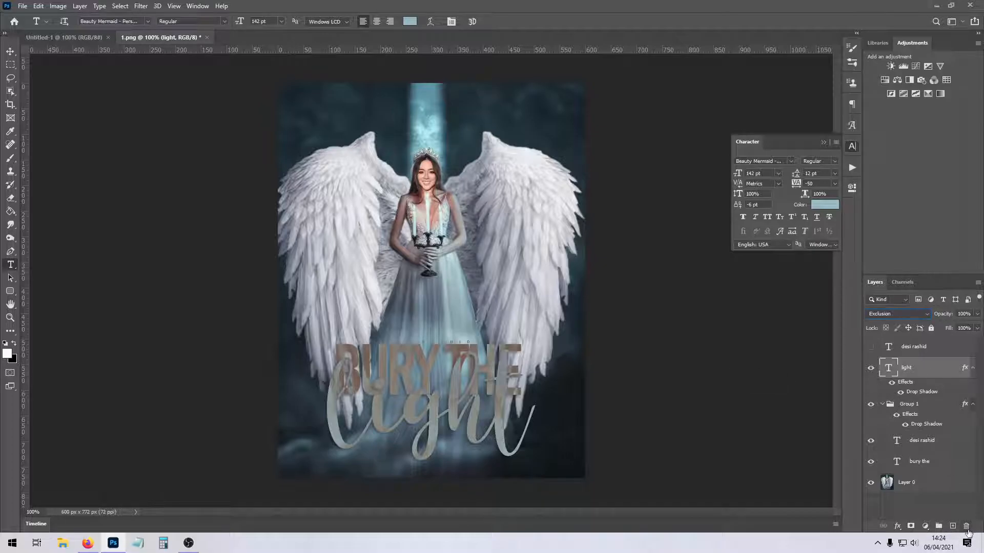
Delete all the text layers and the title group, keeping only the angel image.
click(967, 526)
click(966, 526)
click(461, 201)
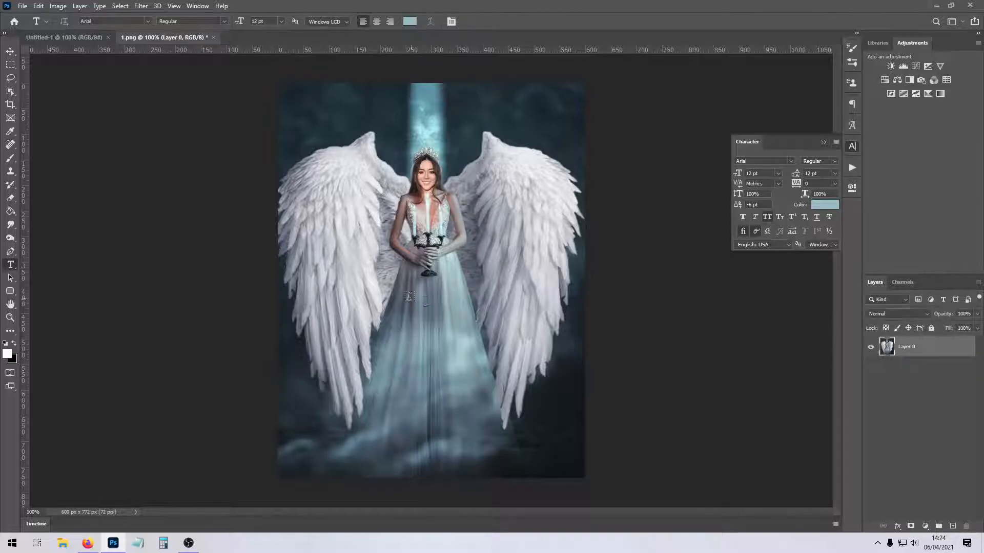
Add a new placeholder text over the dress in Znikomit at 72 pt and move it lower on the dress.
click(370, 331)
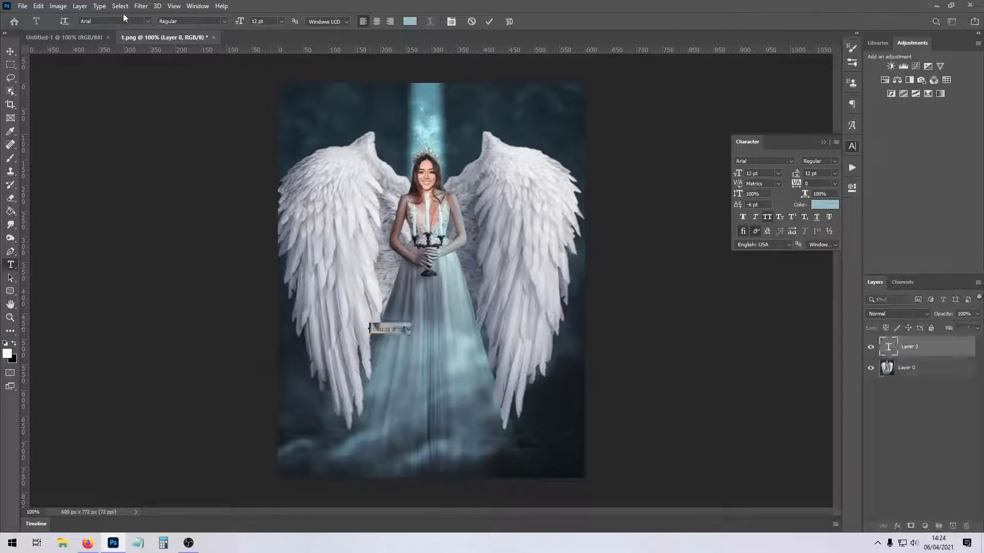
click(148, 21)
drag(316, 85, 320, 451)
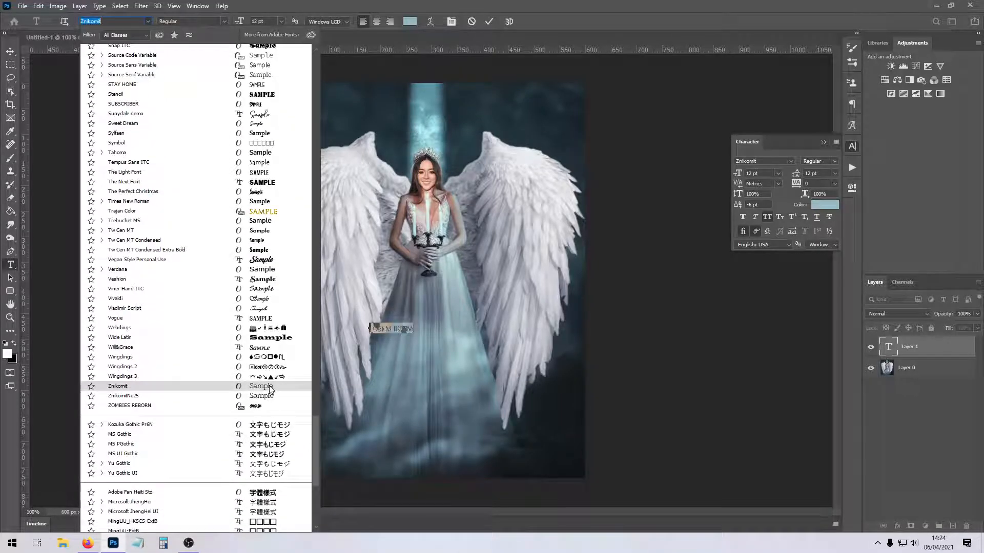
click(270, 390)
click(281, 21)
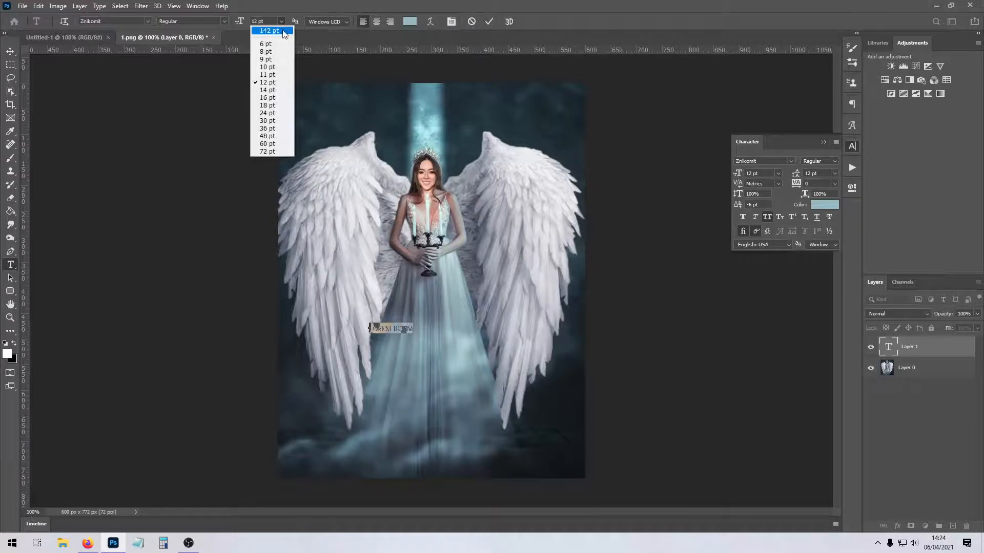
click(275, 151)
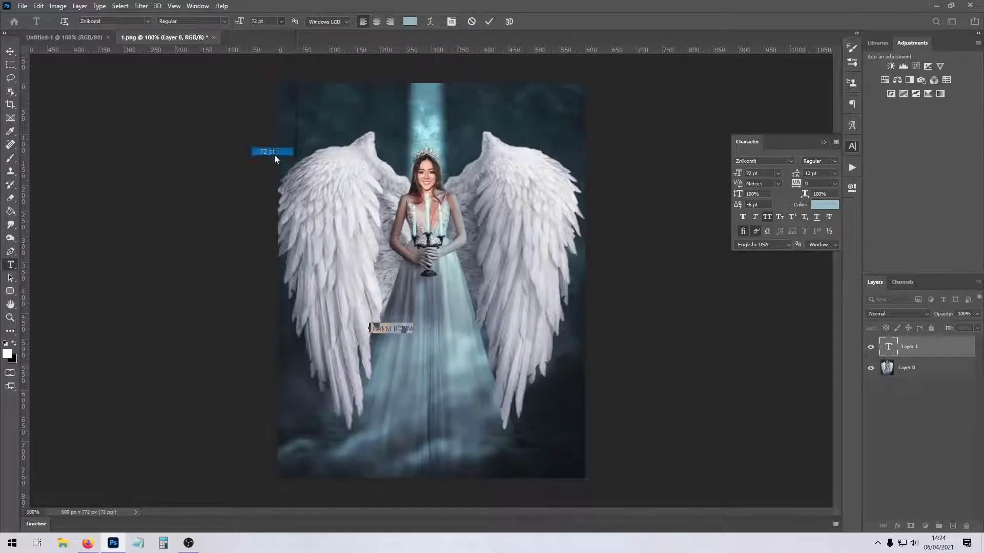
click(467, 365)
click(436, 425)
drag(495, 387, 432, 428)
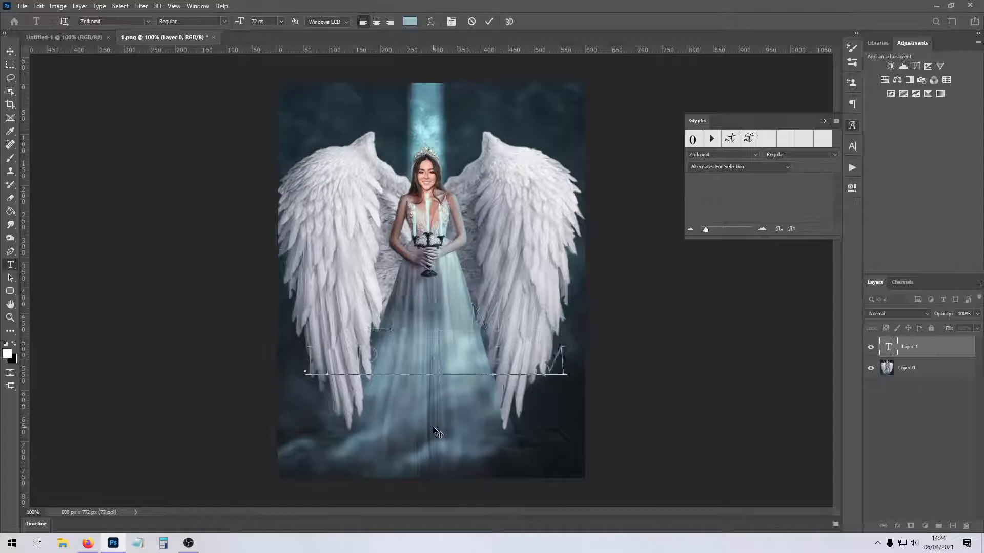
Set the placeholder text to 30 pt with faux bold and shift it towards the middle of the dress.
drag(310, 363, 650, 338)
click(281, 21)
click(281, 20)
click(281, 20)
click(267, 120)
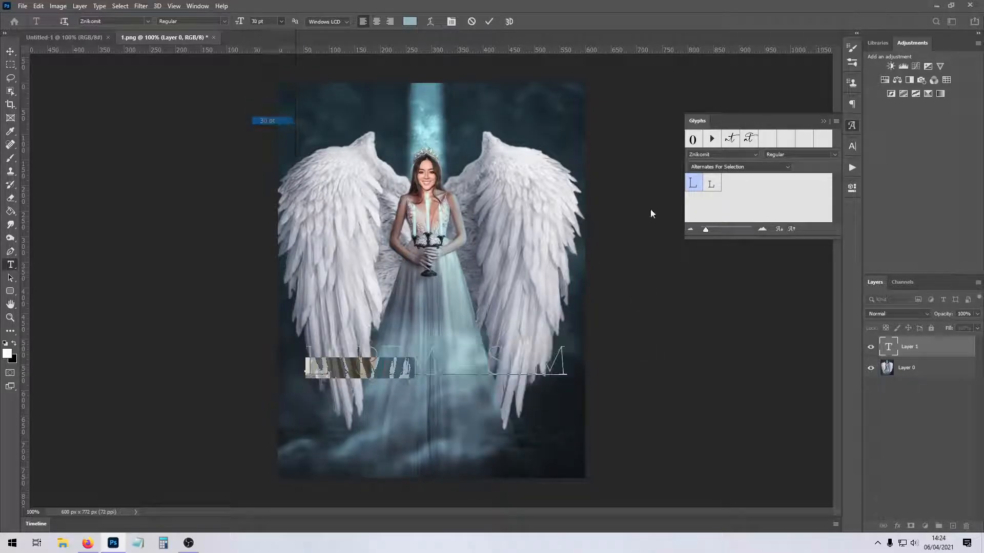
click(851, 146)
click(743, 217)
drag(417, 405, 501, 405)
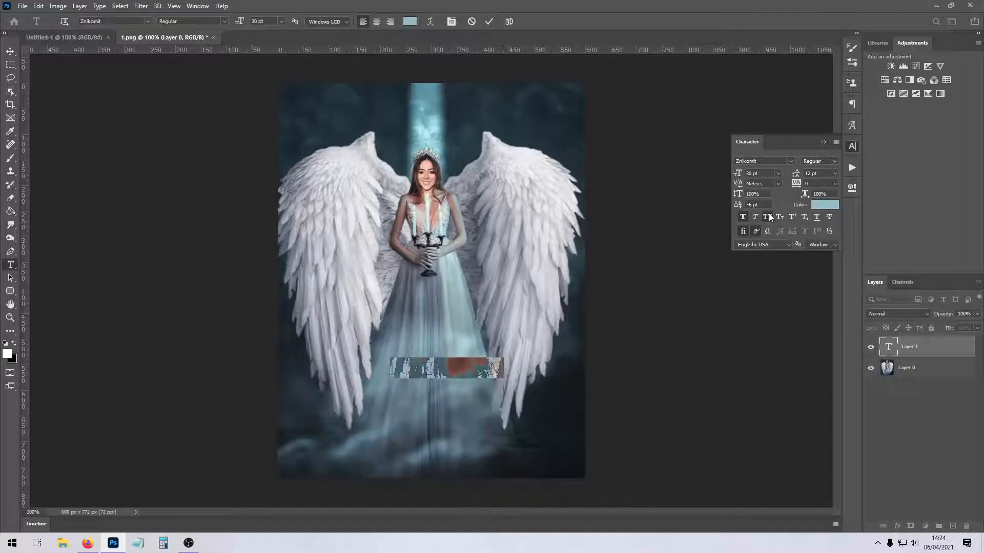
Replace the placeholder text with "Bury The" in all caps at 60 pt, centred over the lower dress.
click(430, 369)
key(ctrl+a)
click(453, 368)
key(ctrl+a)
text(Bury The)
key(ctrl+a)
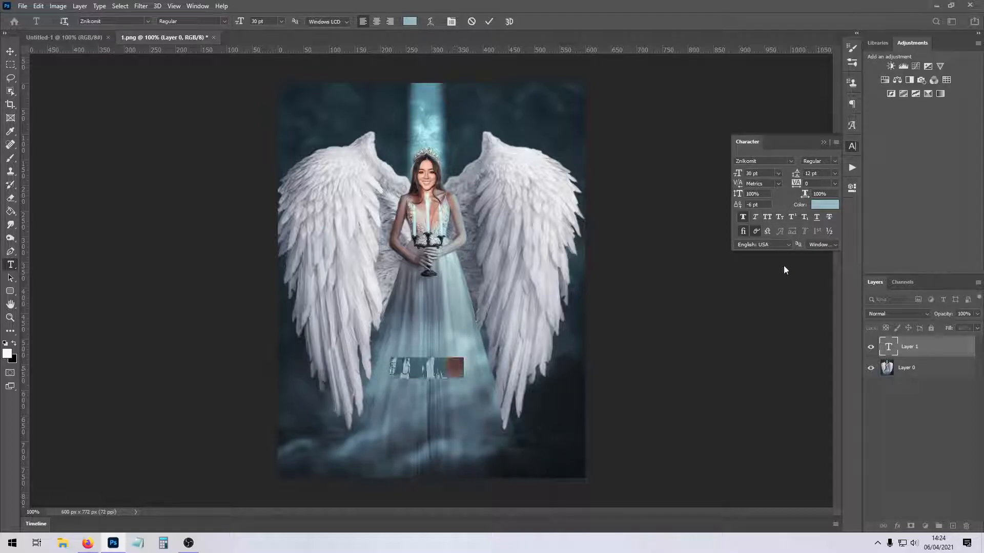
click(769, 217)
click(281, 21)
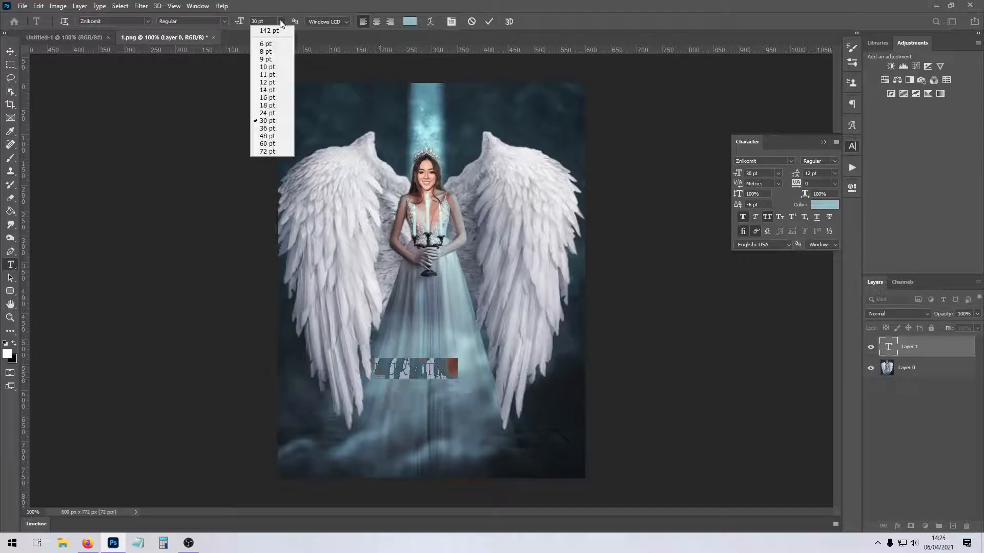
click(268, 143)
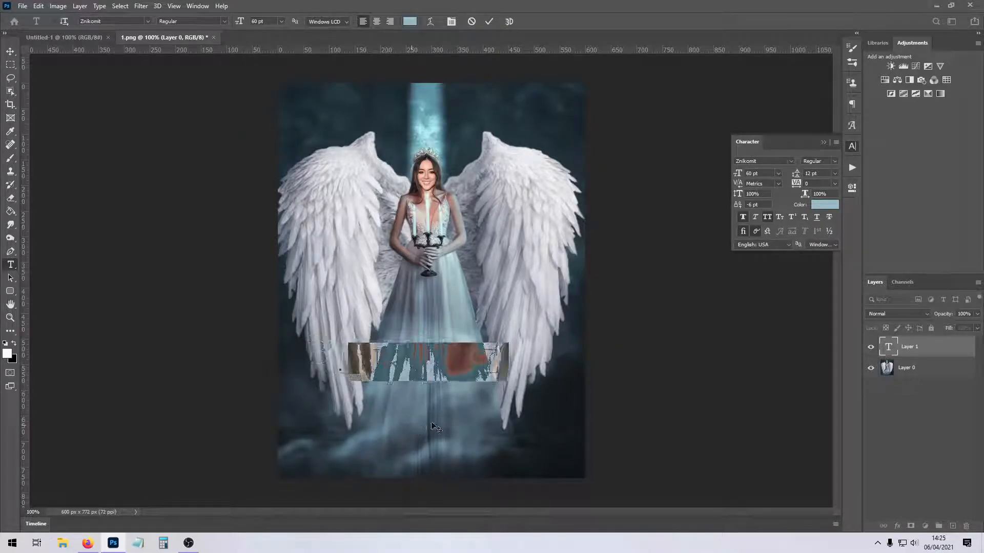
click(900, 352)
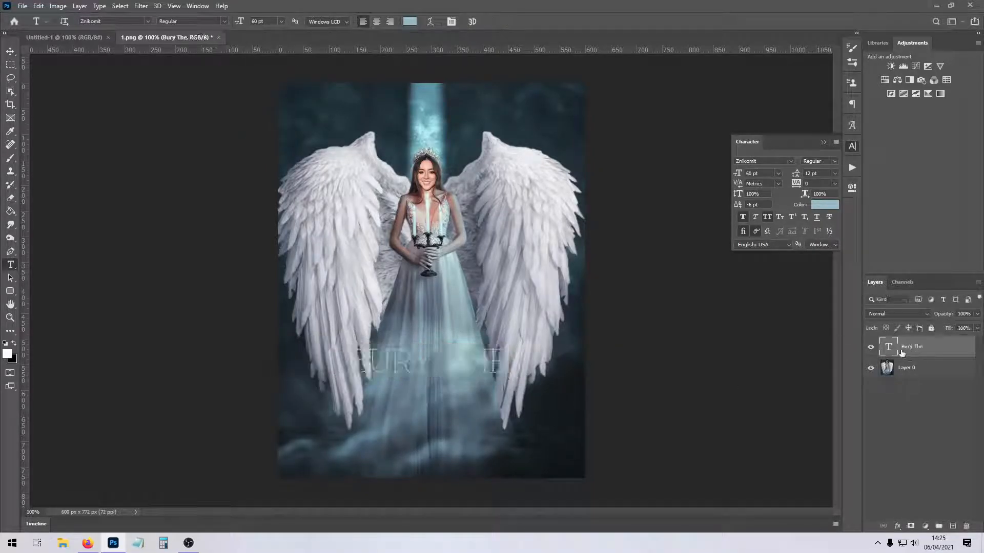
Add a second text layer above "Bury The" reading "light".
click(435, 278)
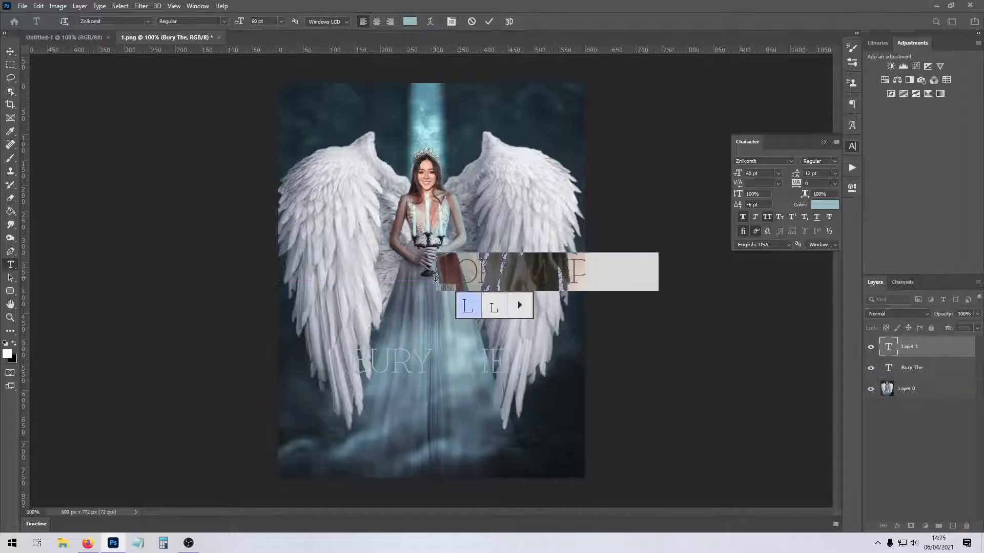
click(500, 281)
key(ctrl+a)
text(Light)
key(ctrl+a)
Set "light" to faux italic at 172 pt and place it overlapping the lower edge of "Bury The".
click(754, 220)
click(778, 174)
click(766, 304)
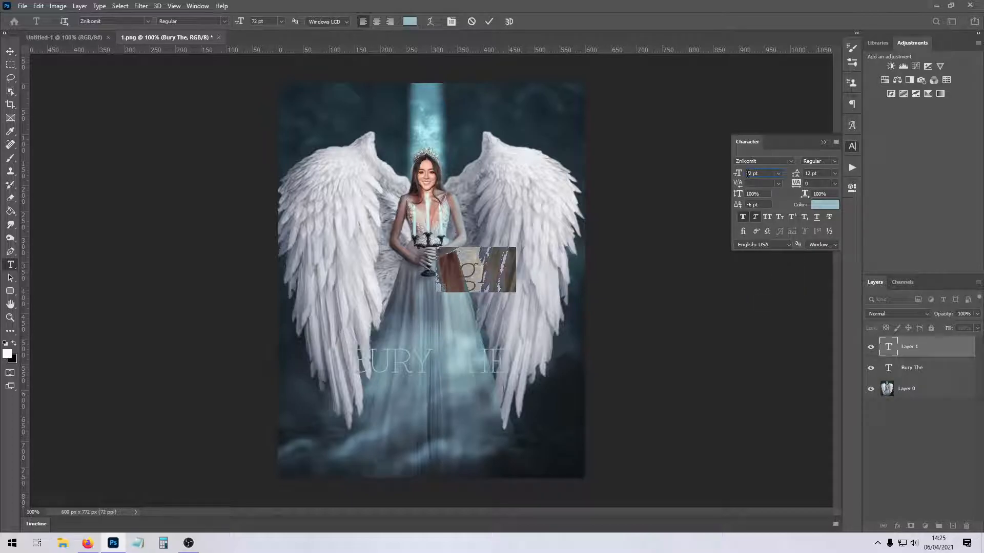
text(1)
key(Return)
drag(527, 363, 423, 491)
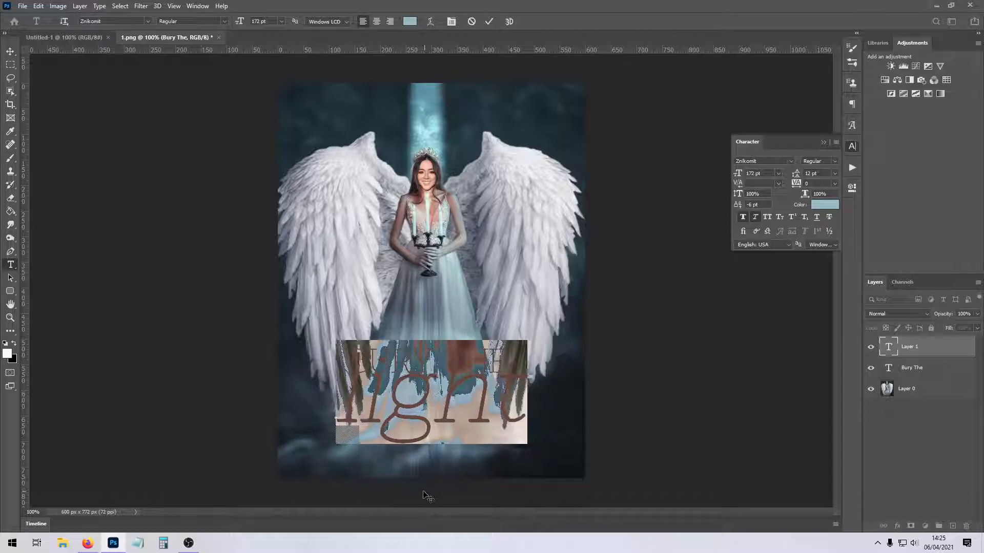
Try to group the two text layers and give the group a drop shadow, and undo it.
click(919, 353)
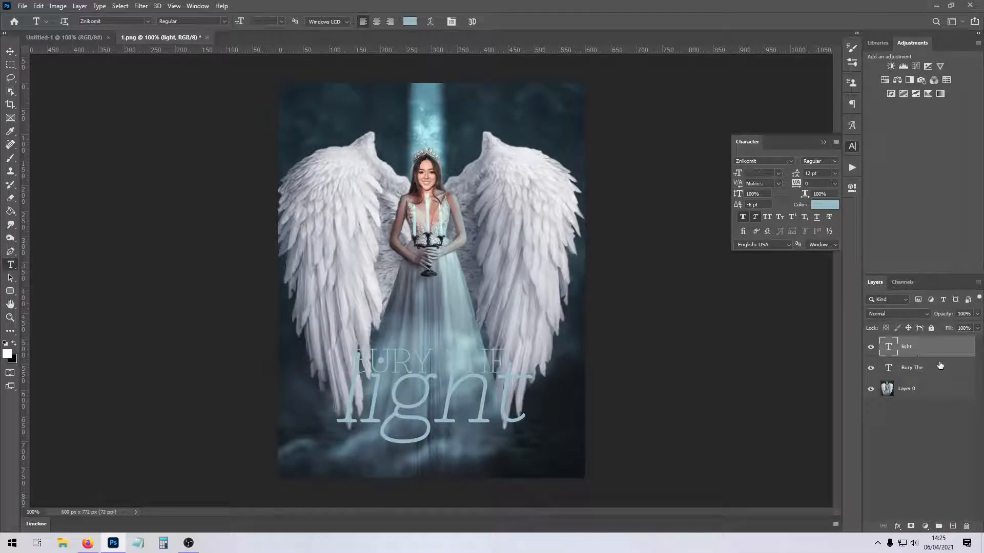
shift+click(939, 365)
key(ctrl+g)
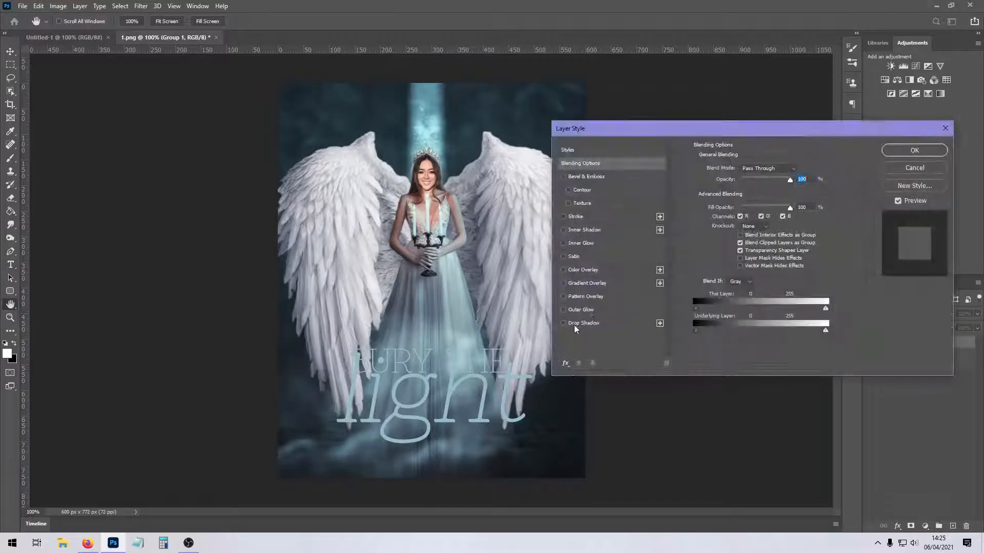
click(575, 324)
click(914, 151)
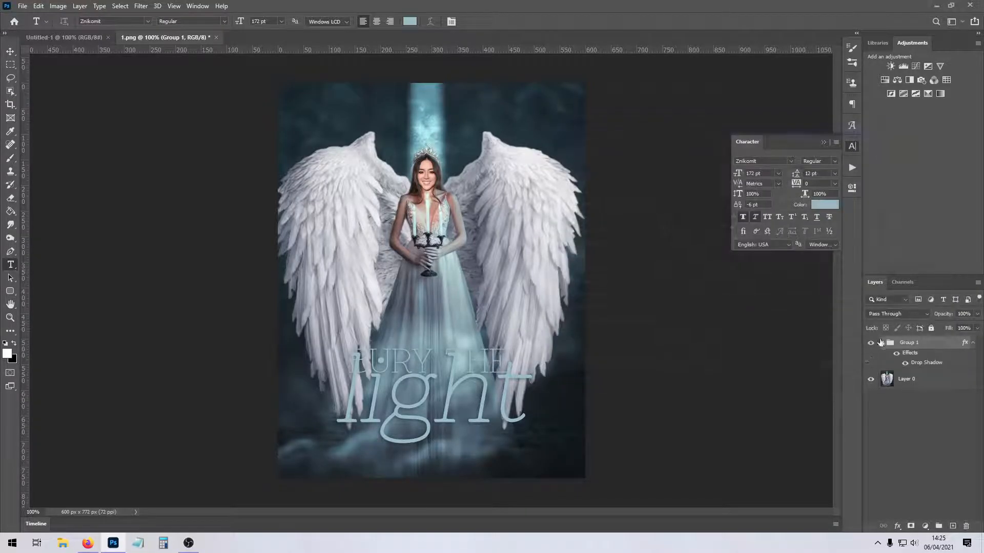
key(ctrl+z)
key(ctrl+z)
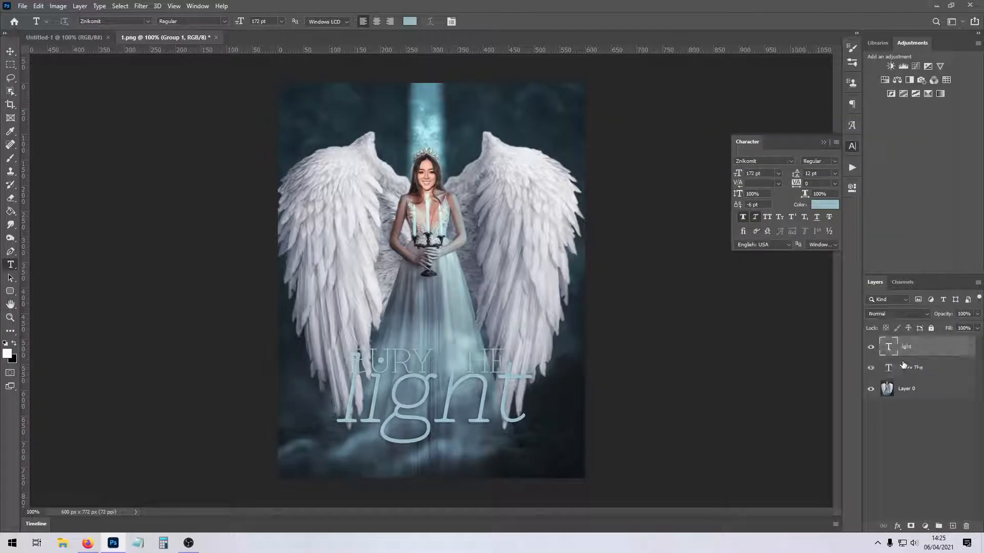
Add a drop shadow to the "Bury The" text layer.
click(943, 369)
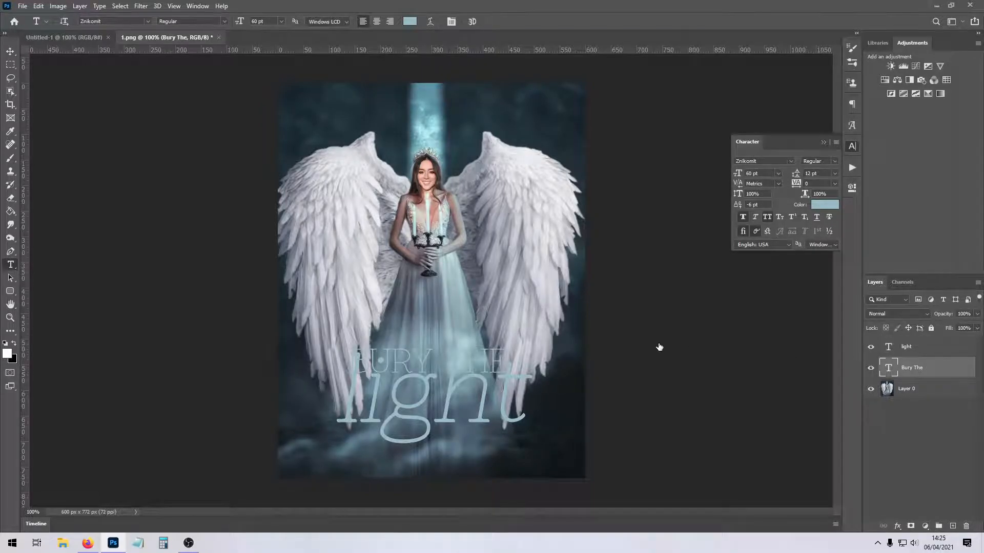
click(572, 324)
click(889, 151)
Give the "light" text layer a drop shadow at 35% opacity and set its blend mode to Exclusion.
click(922, 348)
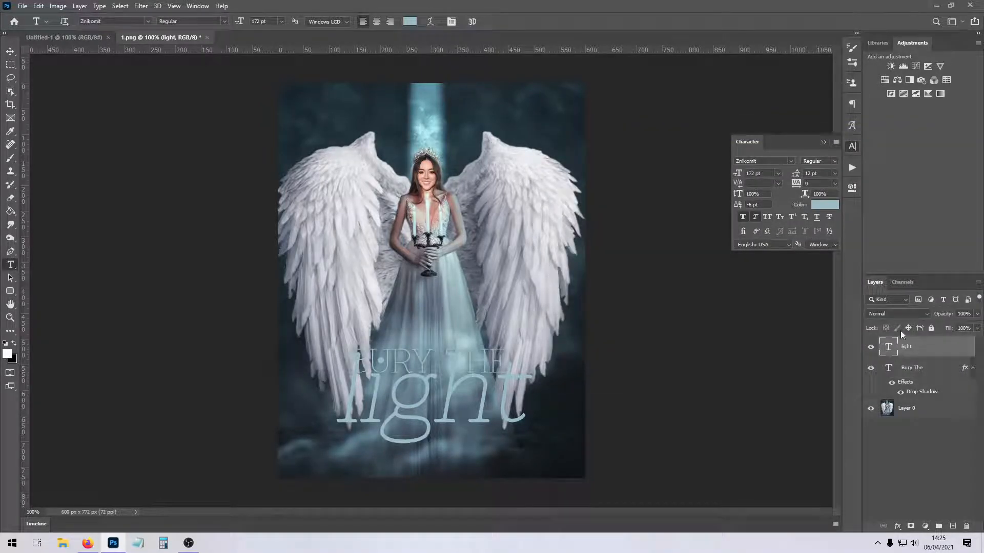
double_click(932, 347)
click(572, 324)
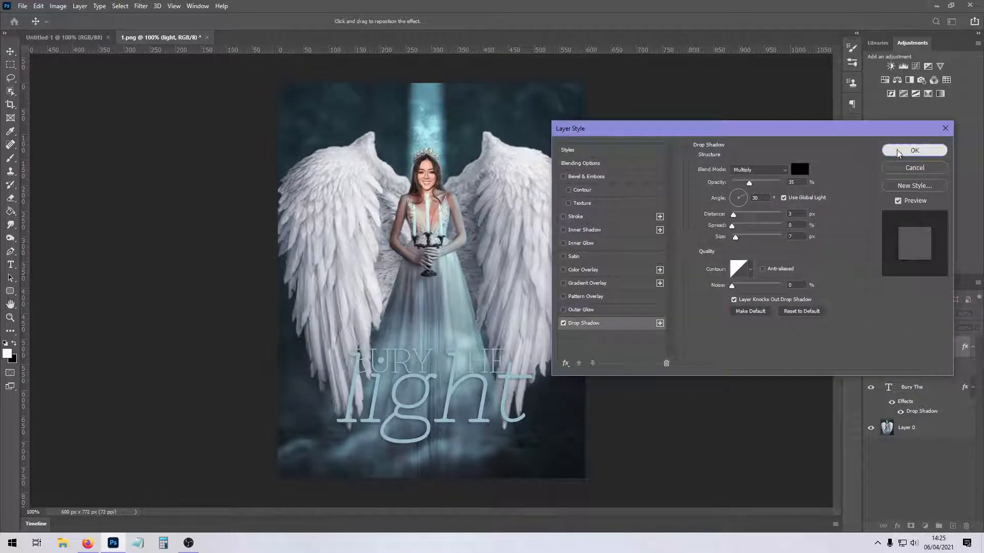
click(913, 150)
click(911, 313)
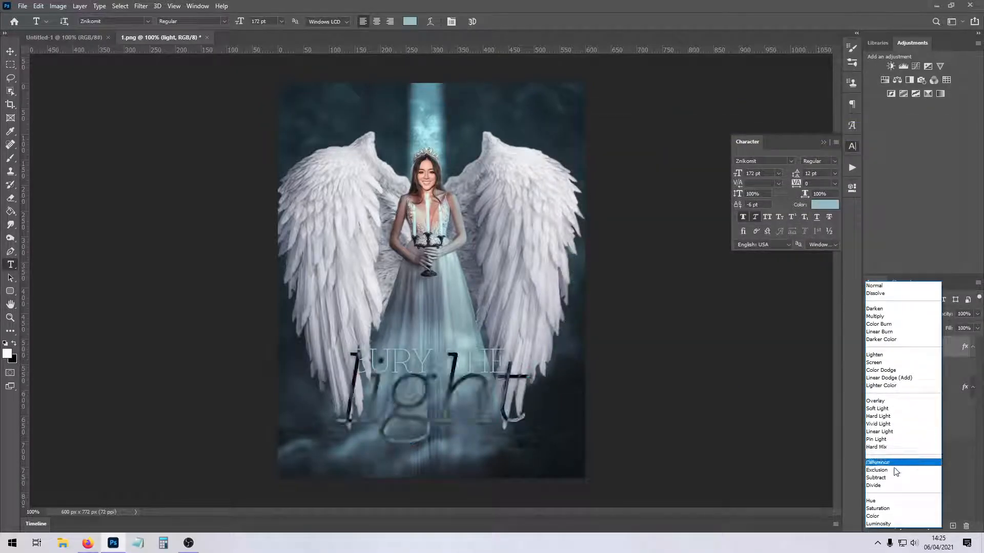
click(894, 471)
Recolour "Bury The" to white (ffffff) and set its size to 48 pt.
click(912, 387)
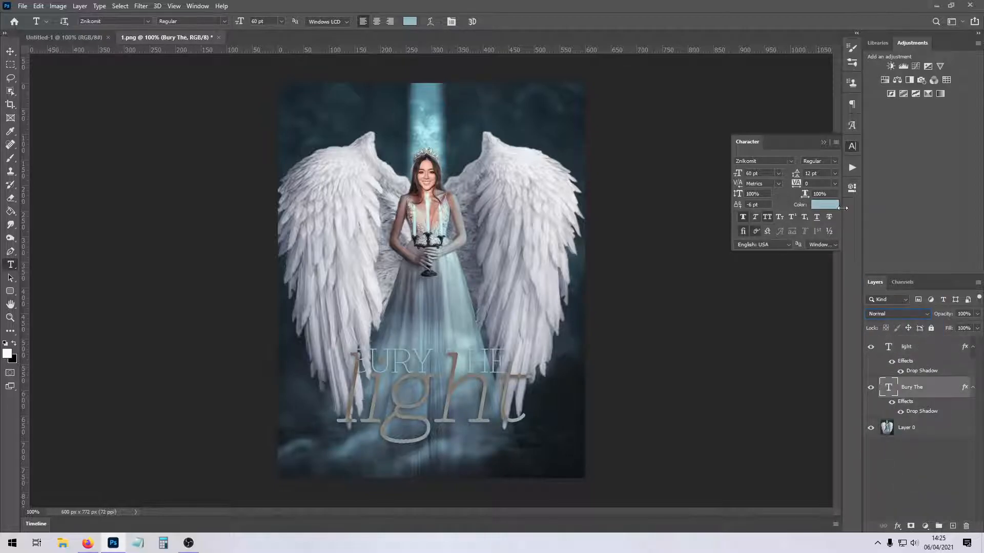
click(825, 204)
drag(572, 267, 486, 168)
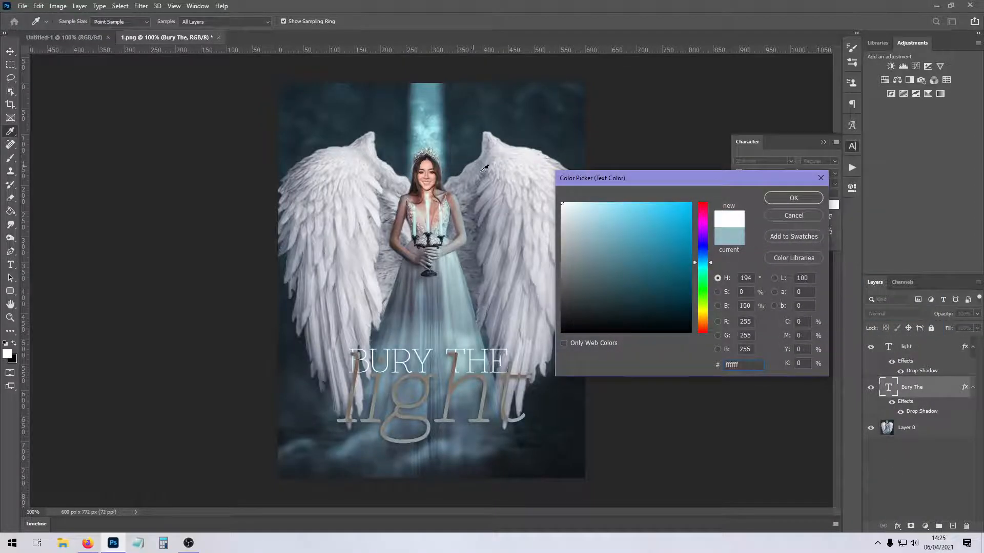
click(788, 198)
click(778, 174)
click(758, 288)
click(438, 405)
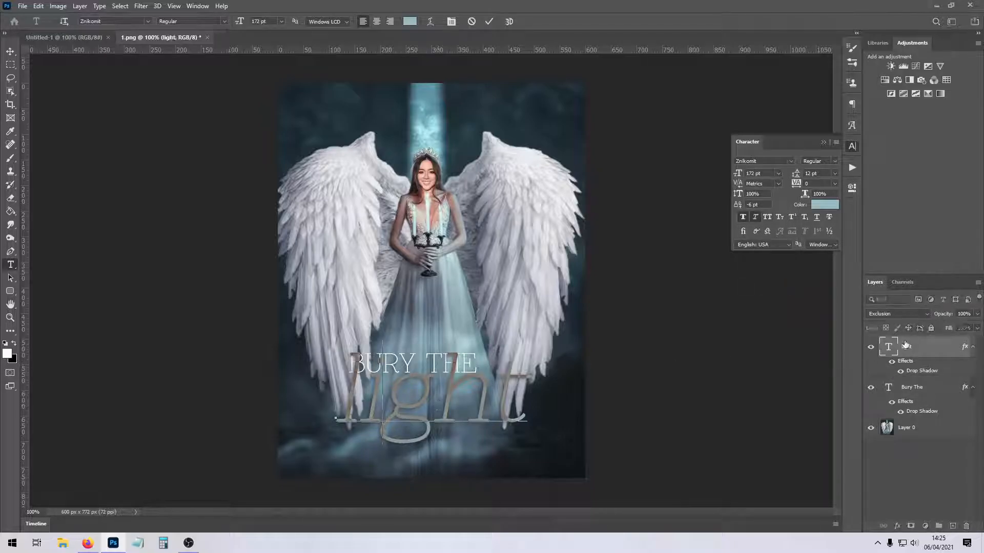
Change the font of "Bury The" to Bebas Kai.
click(911, 386)
click(147, 21)
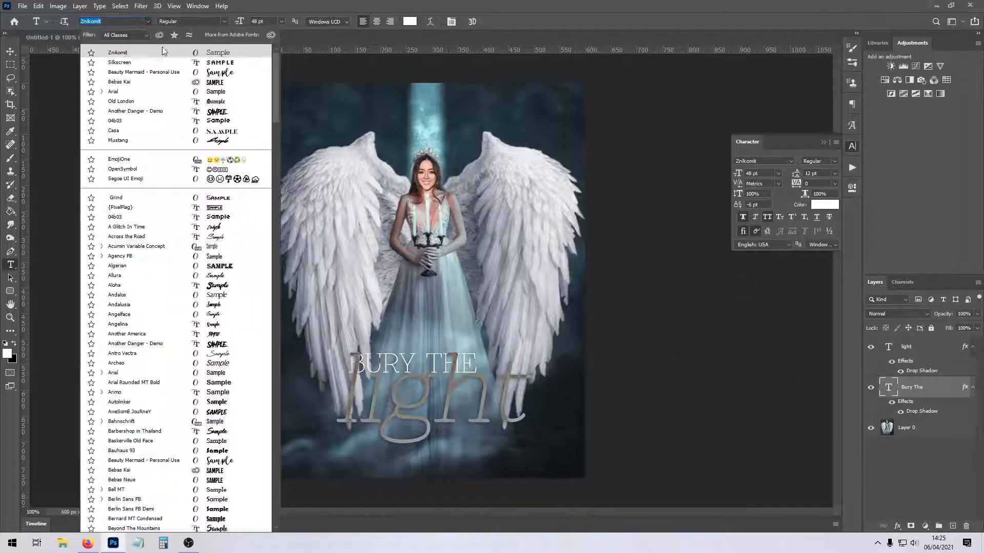
text(Bebas Neue)
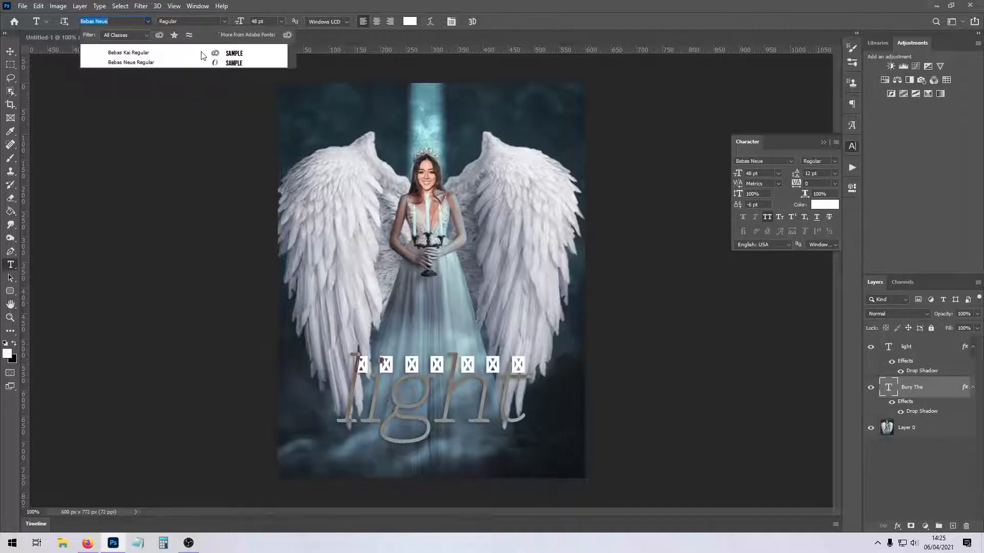
click(202, 62)
Shift the "light" text slightly to the left beneath "Bury The".
click(408, 361)
drag(521, 472, 506, 474)
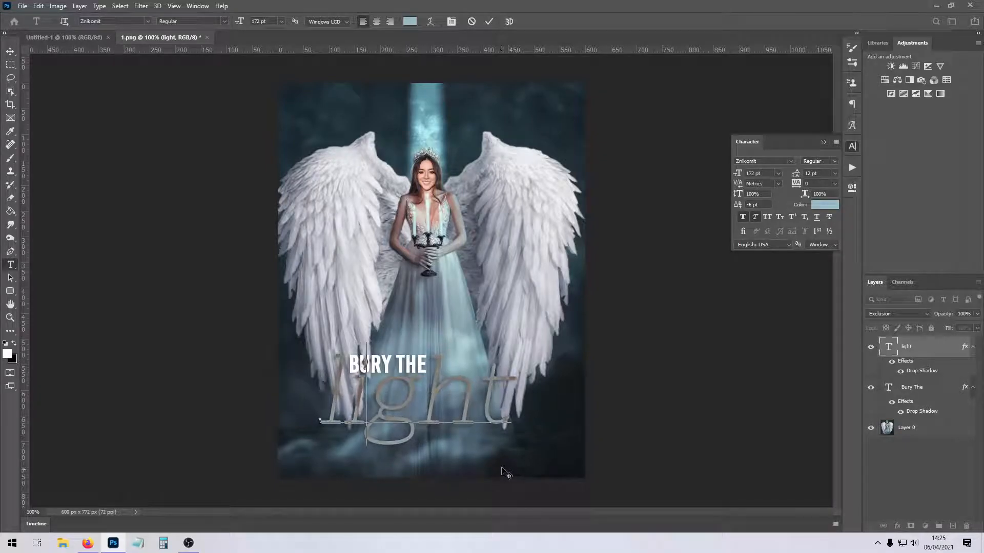
click(921, 353)
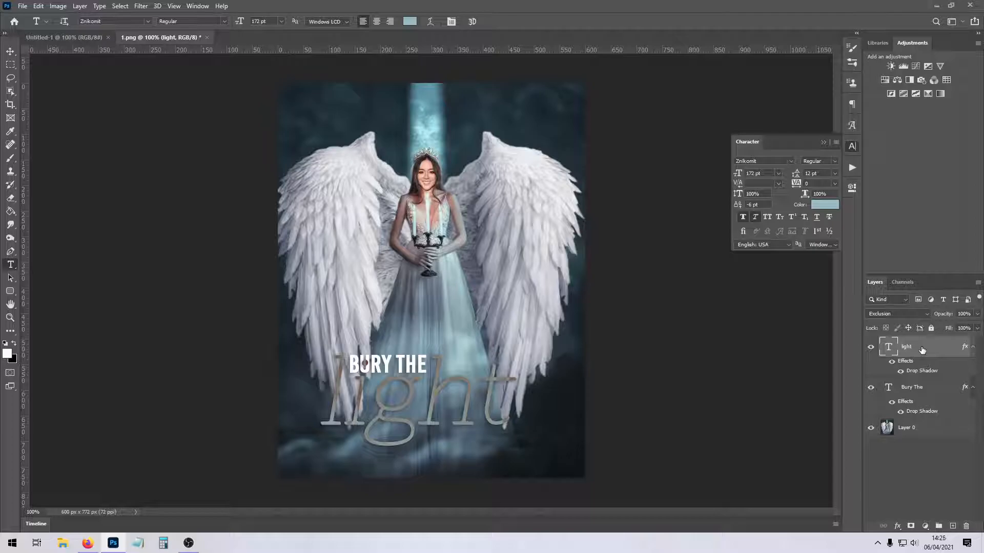
Set the blend mode of both the "light" and "Bury The" layers to Vivid Light.
click(904, 313)
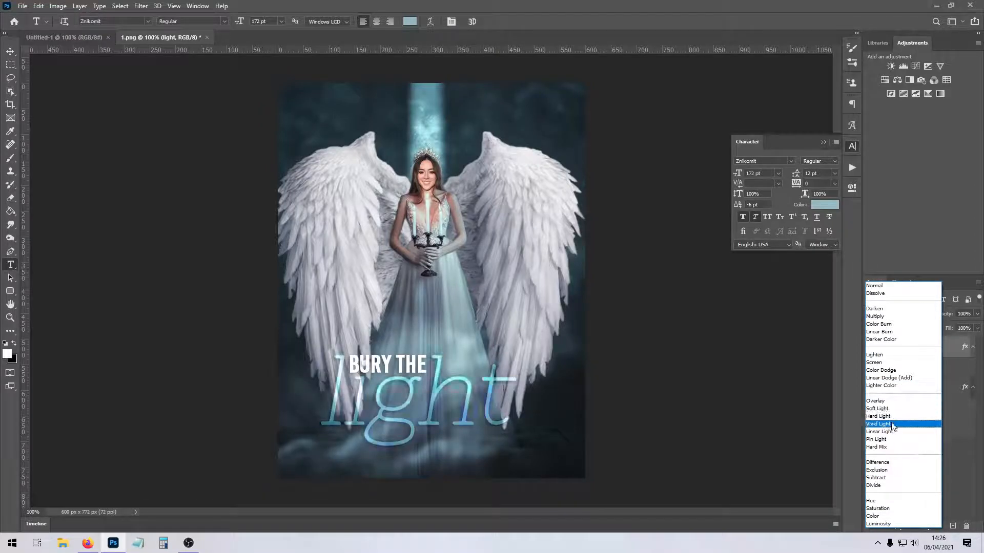
click(891, 424)
click(914, 388)
click(899, 314)
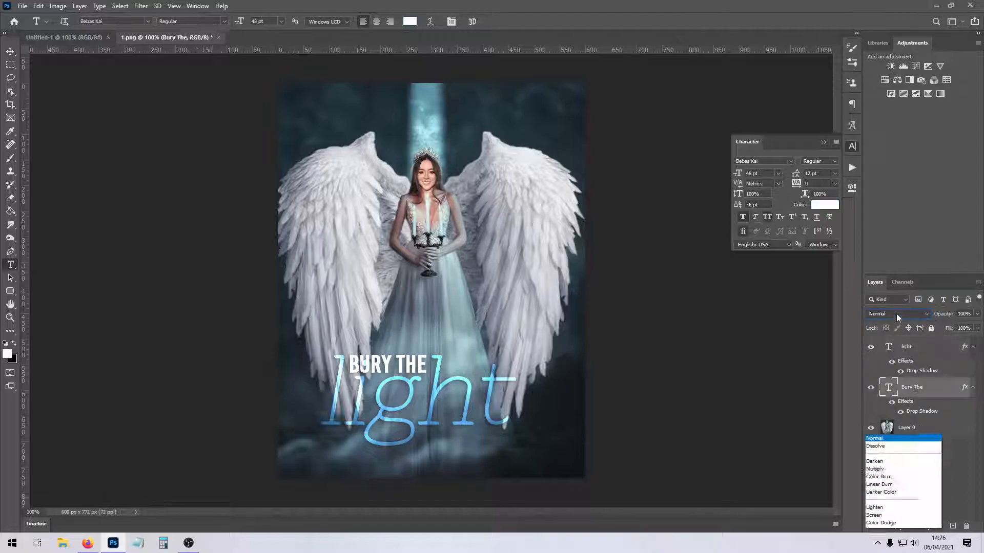
click(885, 424)
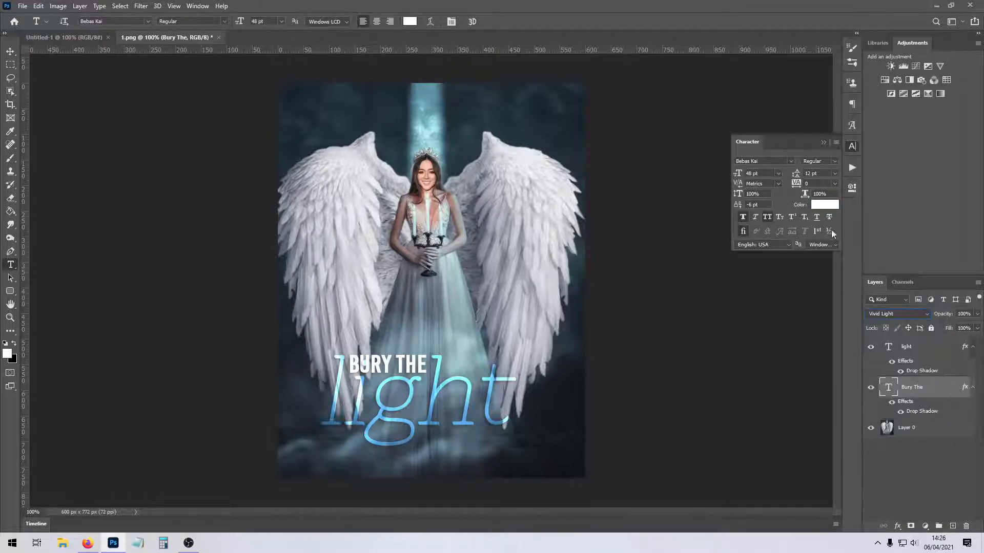
Try the blue-grey colour of "light" (97bac4) on the "Bury The" text and cancel it.
click(906, 347)
click(824, 205)
click(798, 199)
click(911, 388)
click(824, 204)
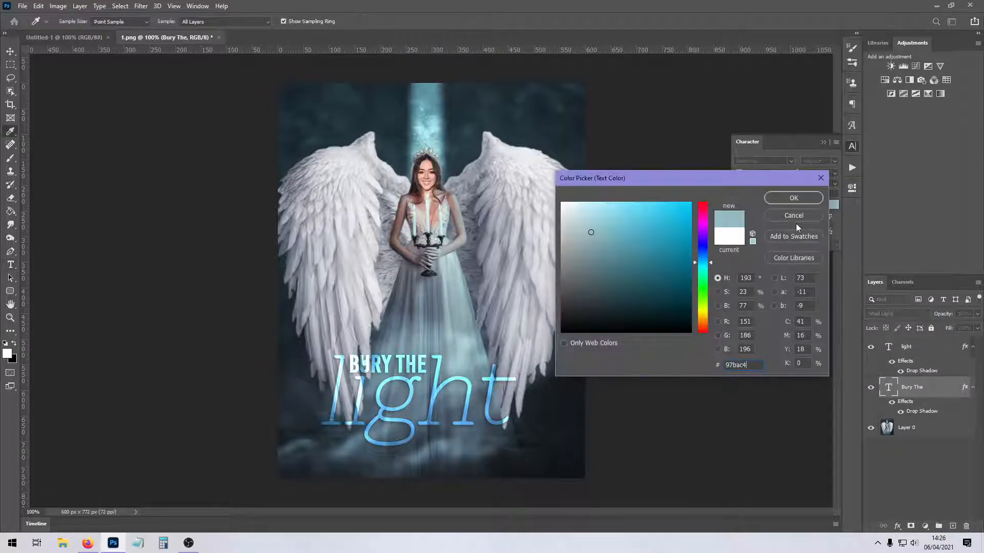
click(785, 213)
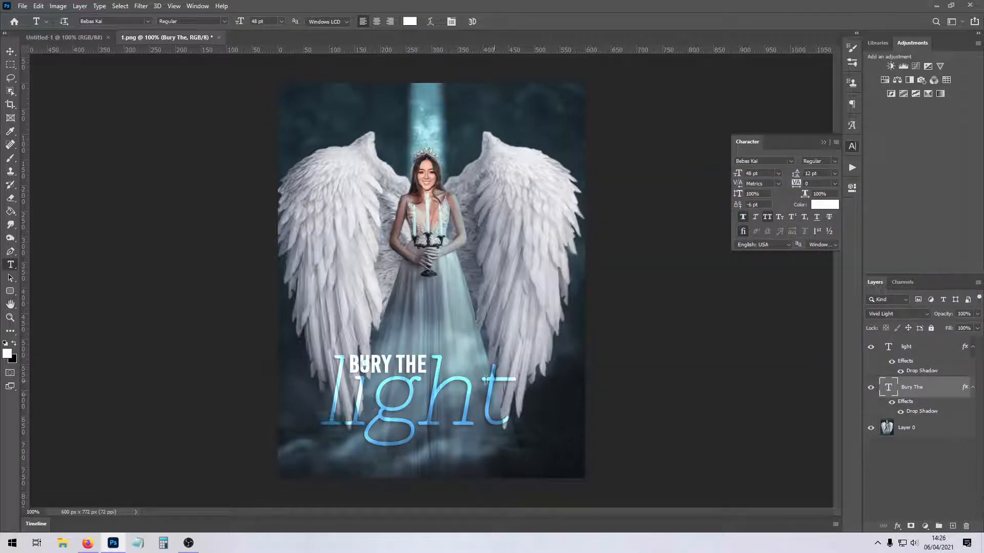
Try out an inner shadow and an inner glow on the "light" layer, leaving both switched off.
click(916, 351)
click(894, 312)
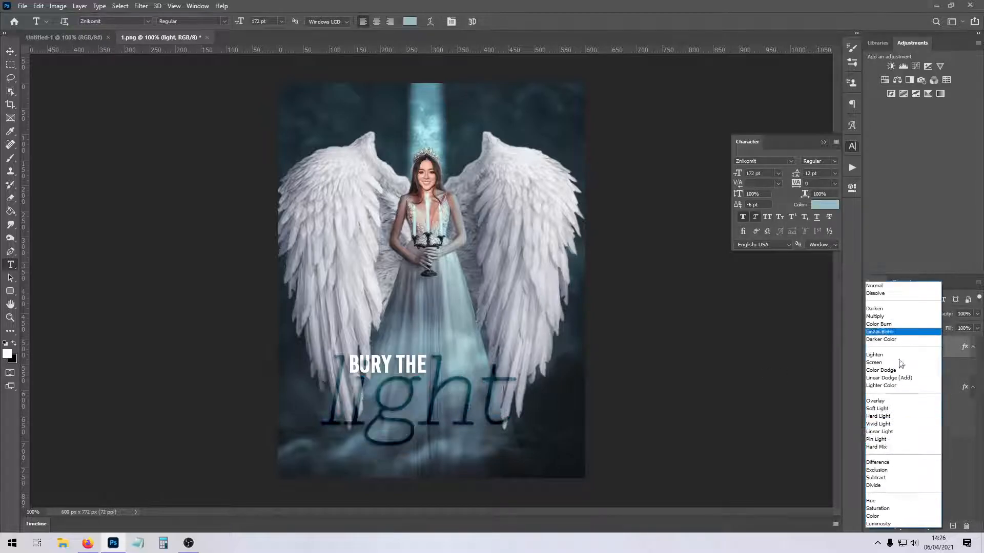
click(925, 347)
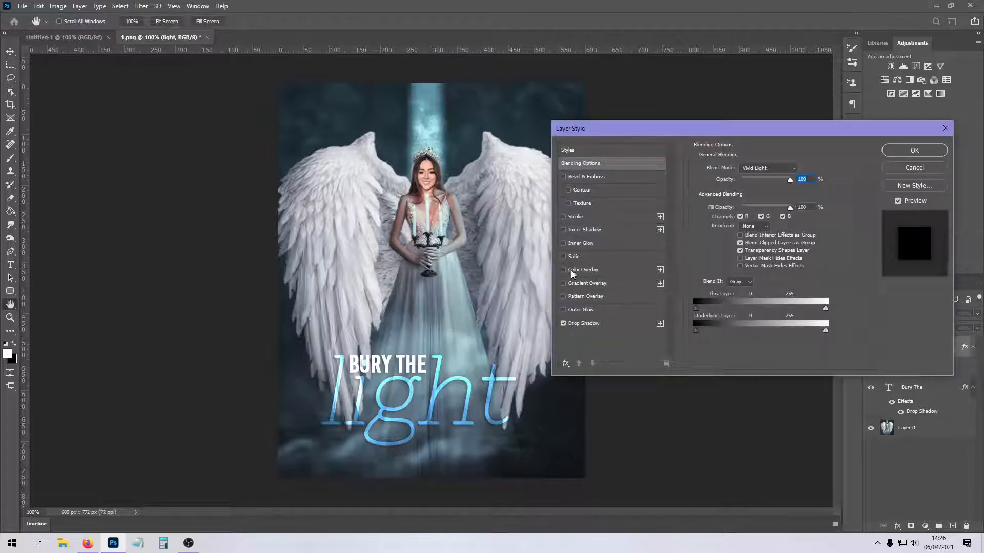
click(563, 230)
click(564, 230)
click(563, 244)
click(563, 243)
click(567, 244)
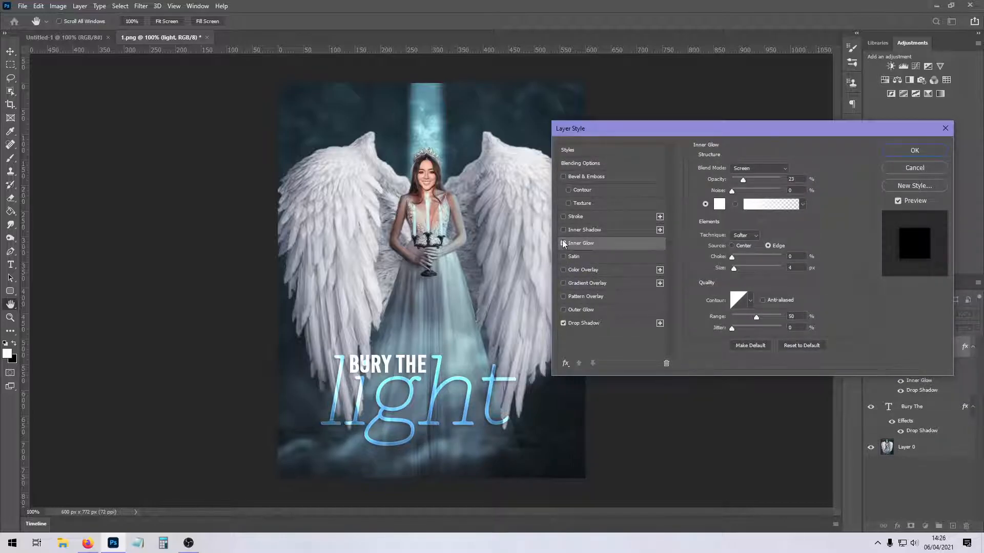
click(563, 244)
Try out an outer glow and a Bevel & Emboss on the "light" layer, leaving both switched off.
click(565, 323)
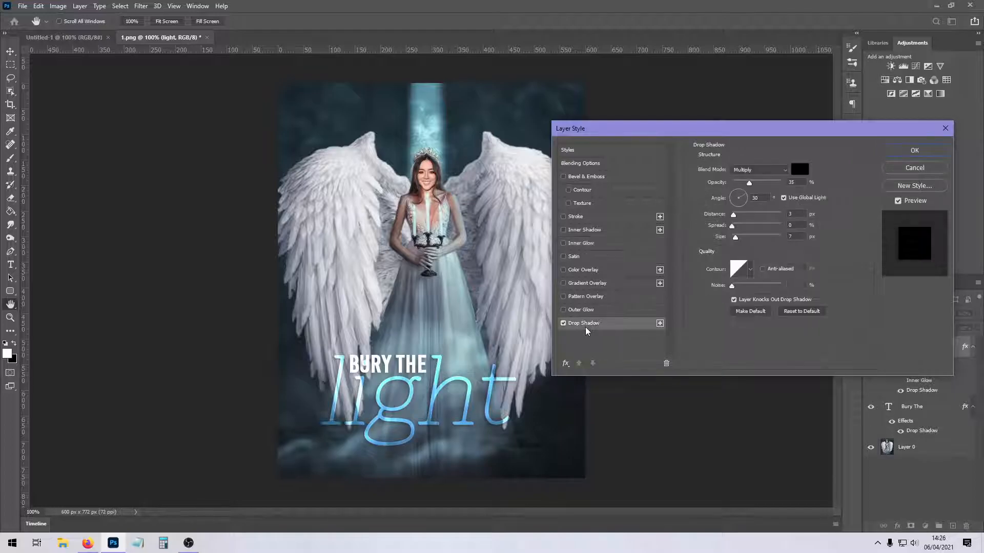
click(564, 311)
click(573, 310)
click(563, 310)
click(584, 177)
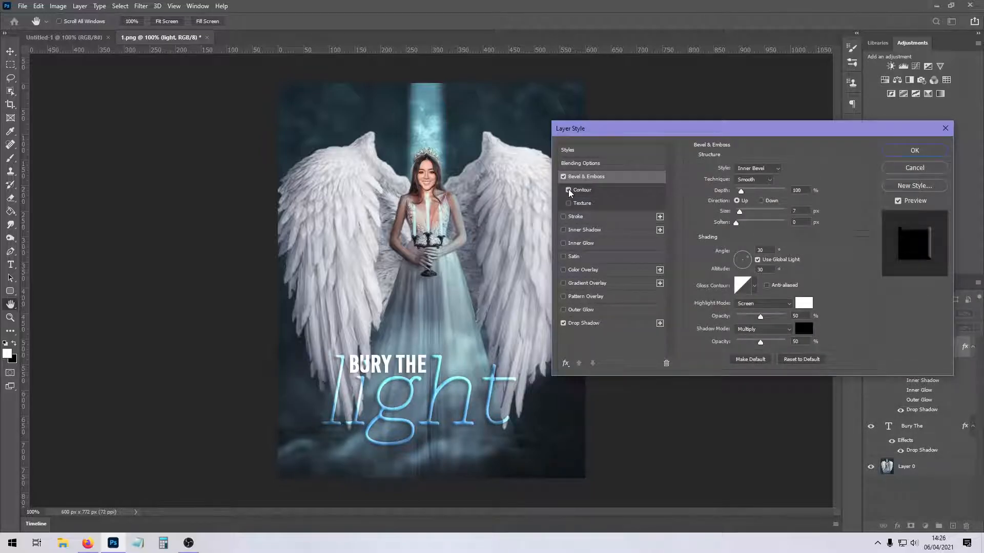
click(567, 203)
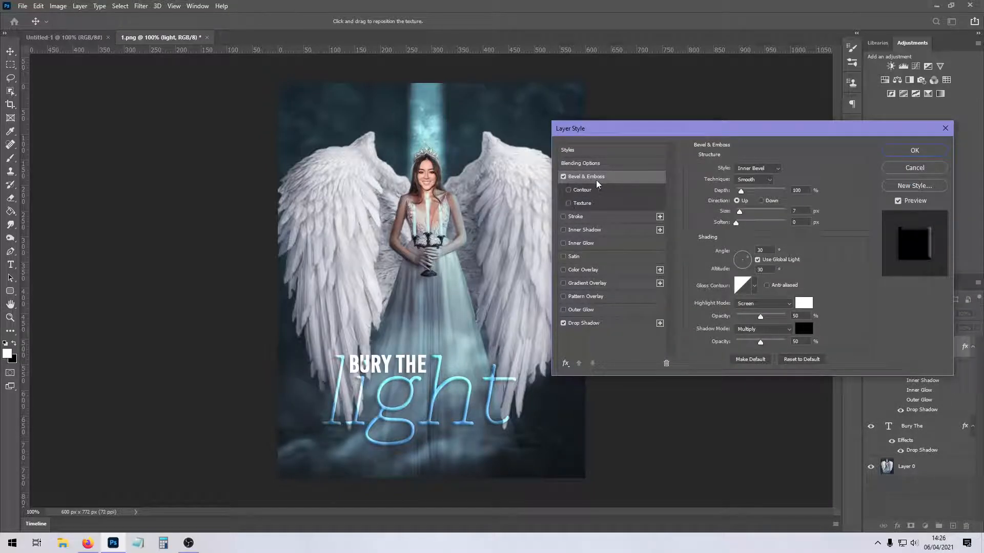
click(562, 176)
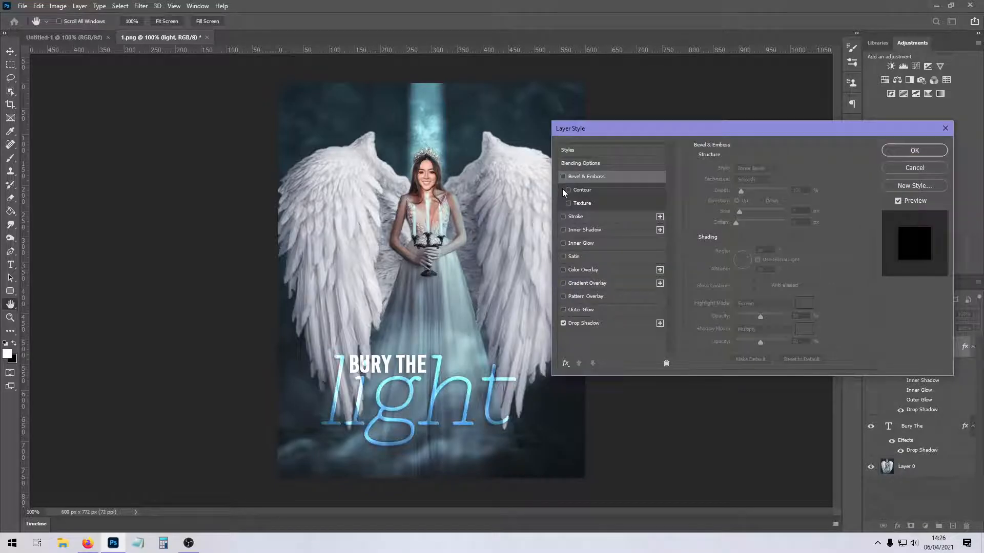
Add a thin white outside stroke to "light", trying the Difference and Exclusion blend modes before settling on Normal.
click(563, 217)
drag(732, 172, 734, 170)
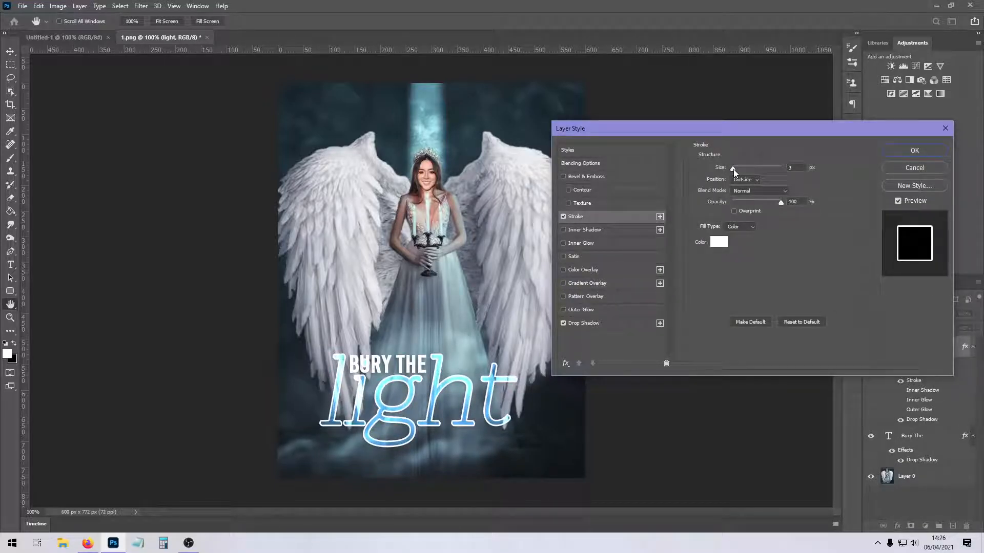
click(763, 191)
click(744, 377)
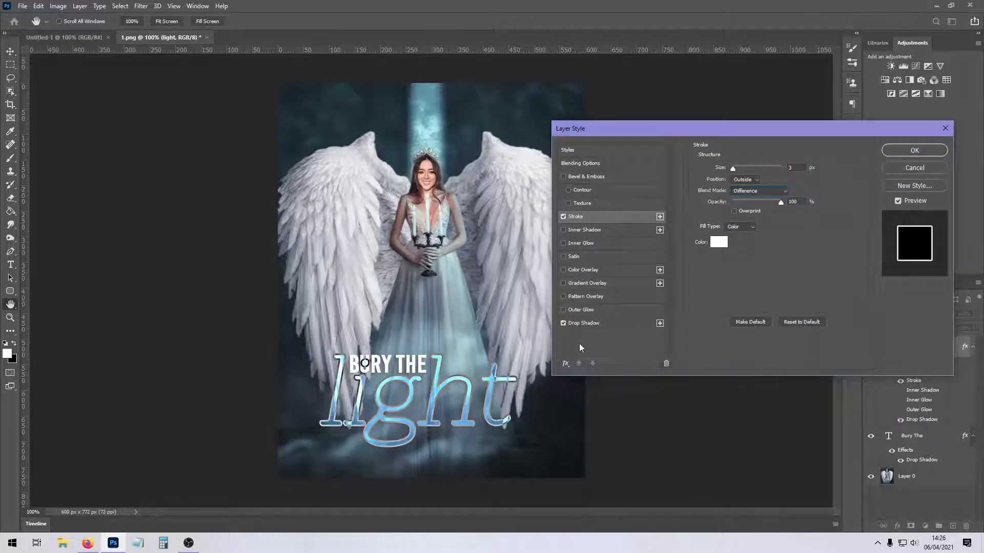
click(756, 191)
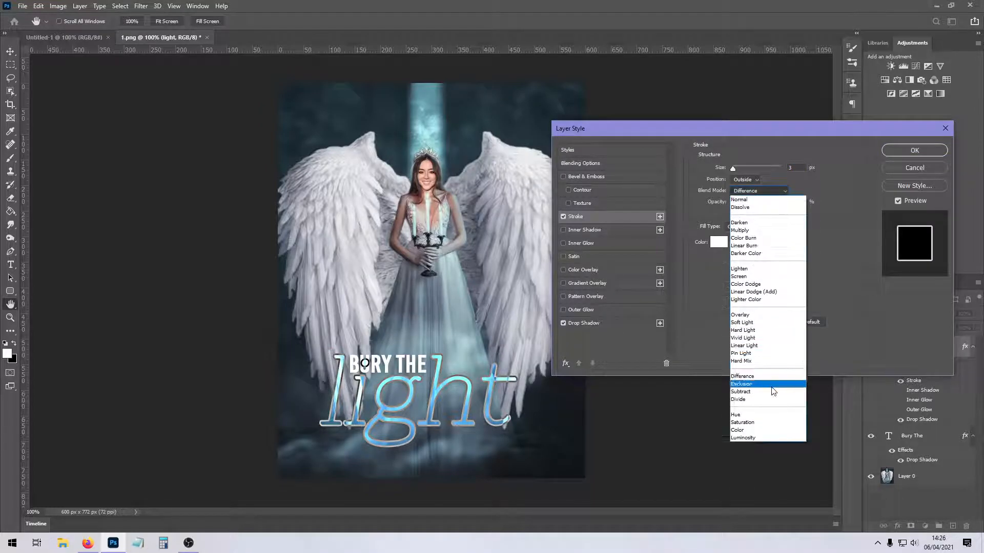
click(759, 386)
click(752, 192)
click(753, 199)
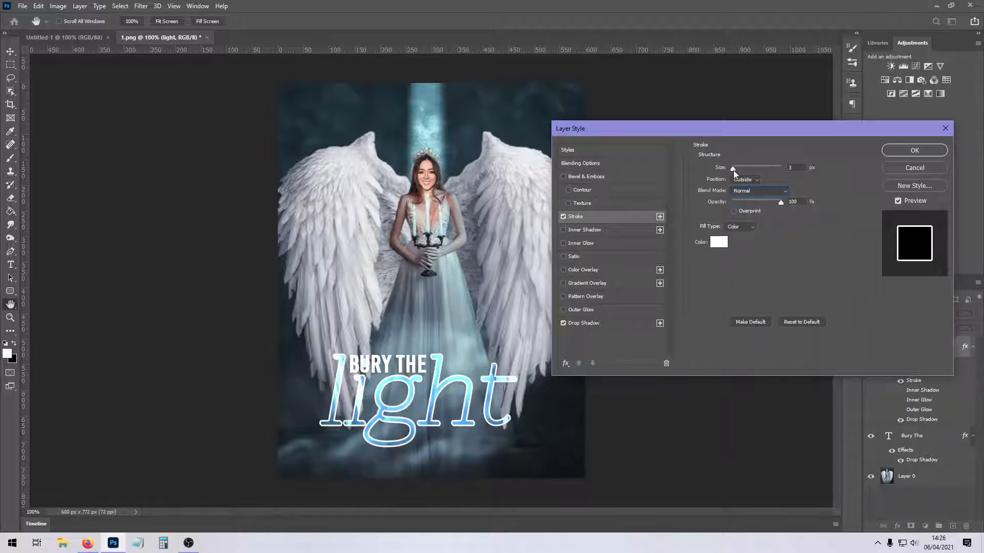
click(914, 150)
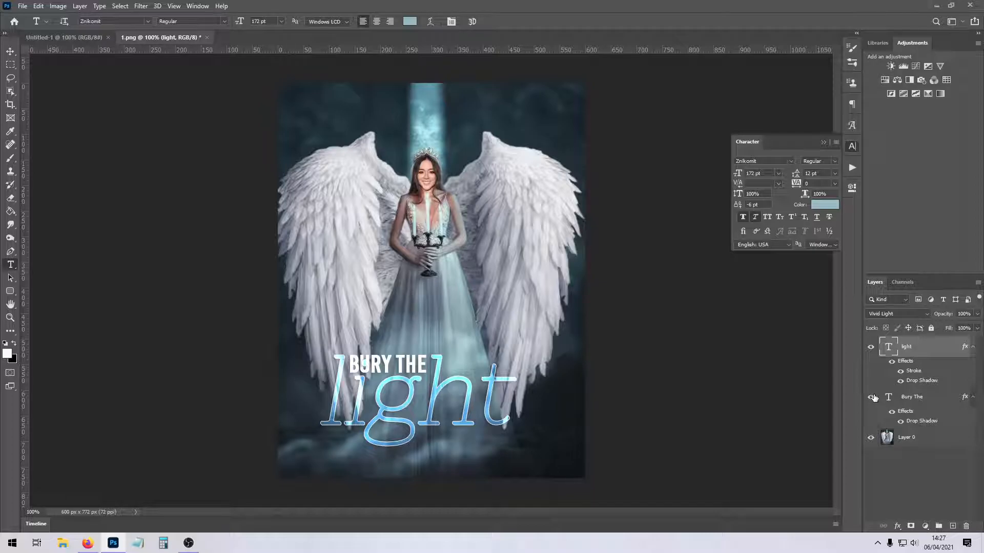
Open the earlier edits 1.png to 6.png, 07.png, 08.png, the long-numbered PNG, new.png and xmas party.png from the "my edits" folder.
click(23, 6)
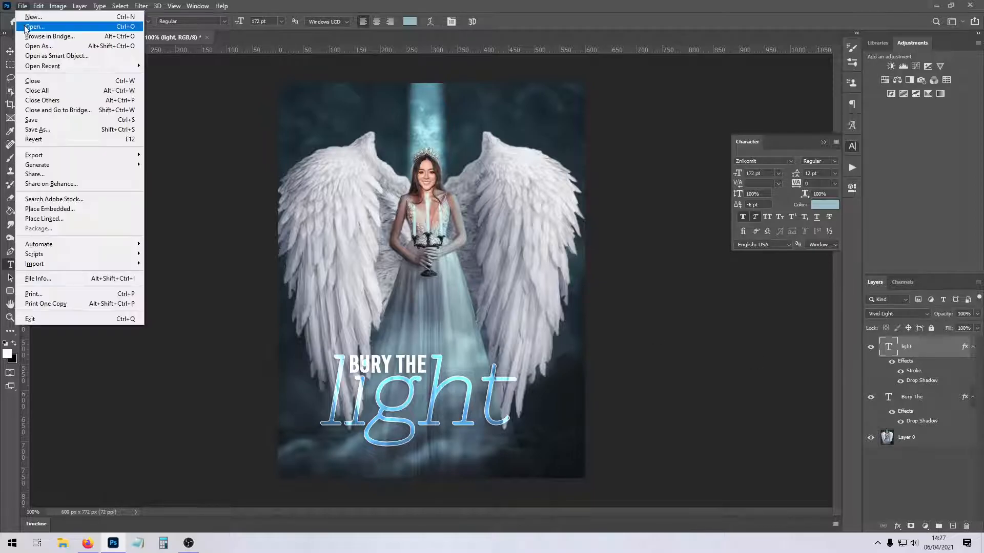
click(25, 28)
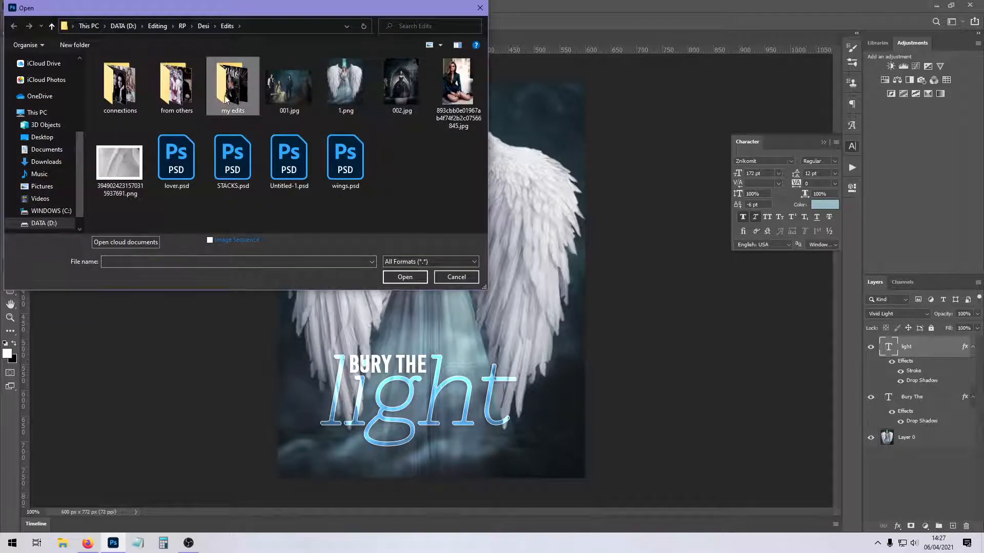
double_click(224, 103)
click(176, 97)
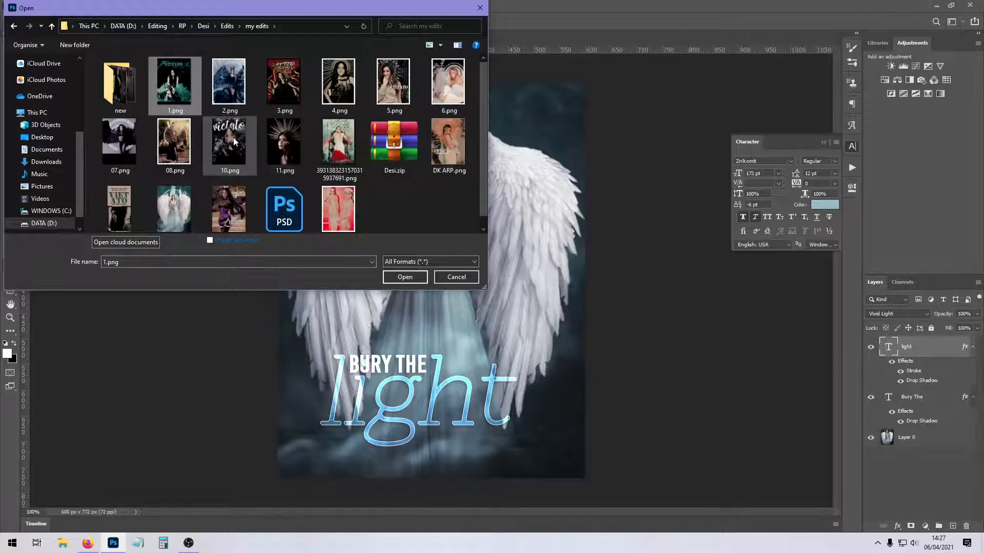
shift+click(341, 99)
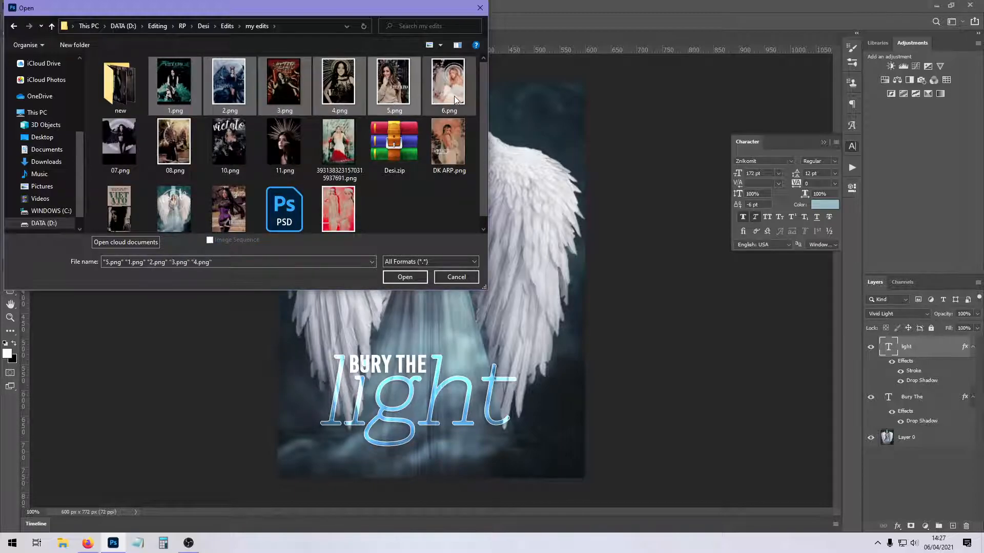
shift+click(152, 162)
ctrl+click(343, 146)
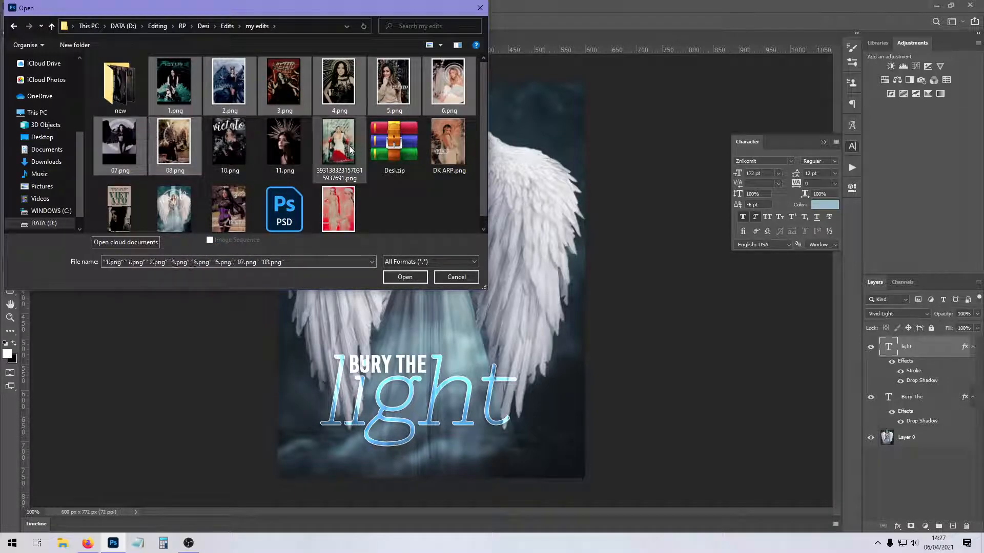
scroll(170, 202, down, 1)
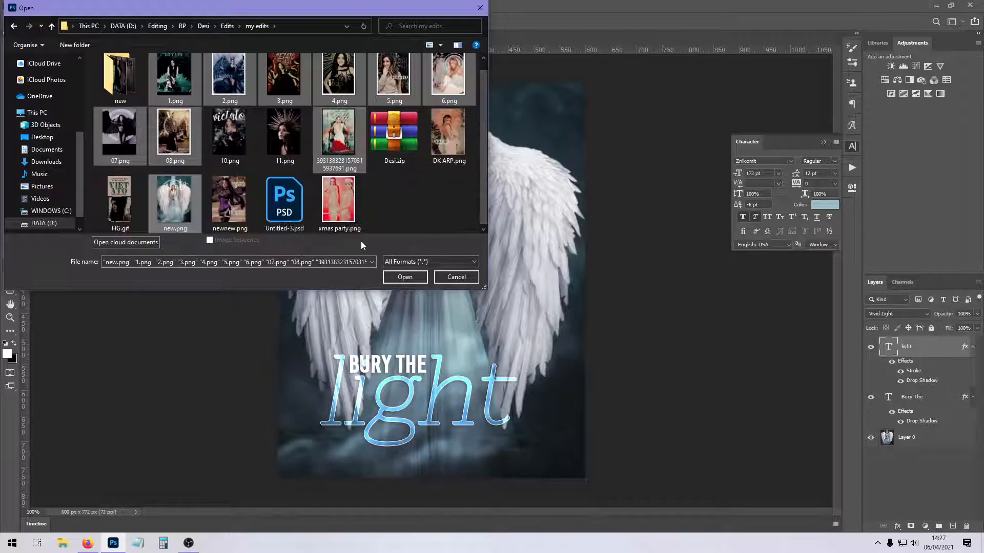
ctrl+click(368, 223)
click(405, 277)
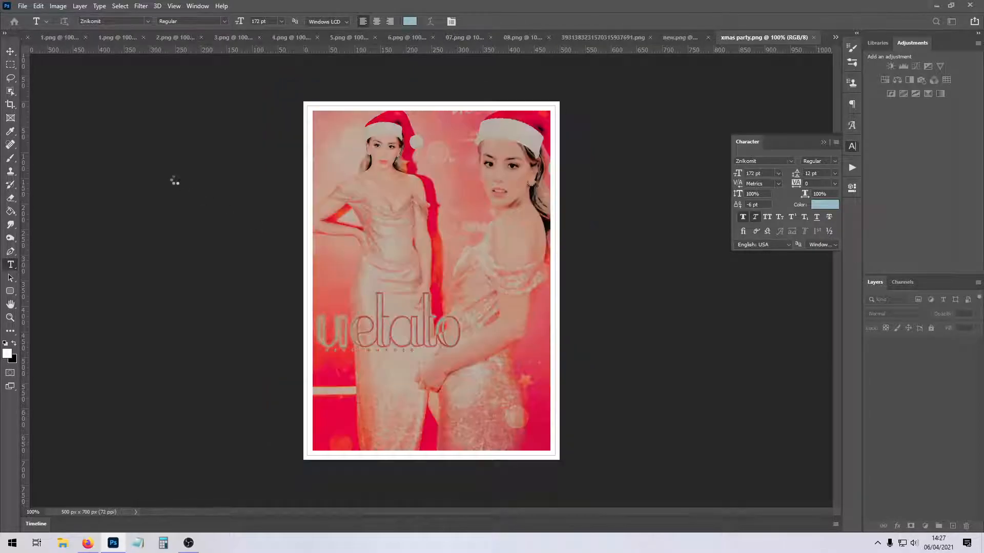
Switch to the Rectangular Marquee tool, view the titles on xmas party.png and new.png, and close both documents.
key(m)
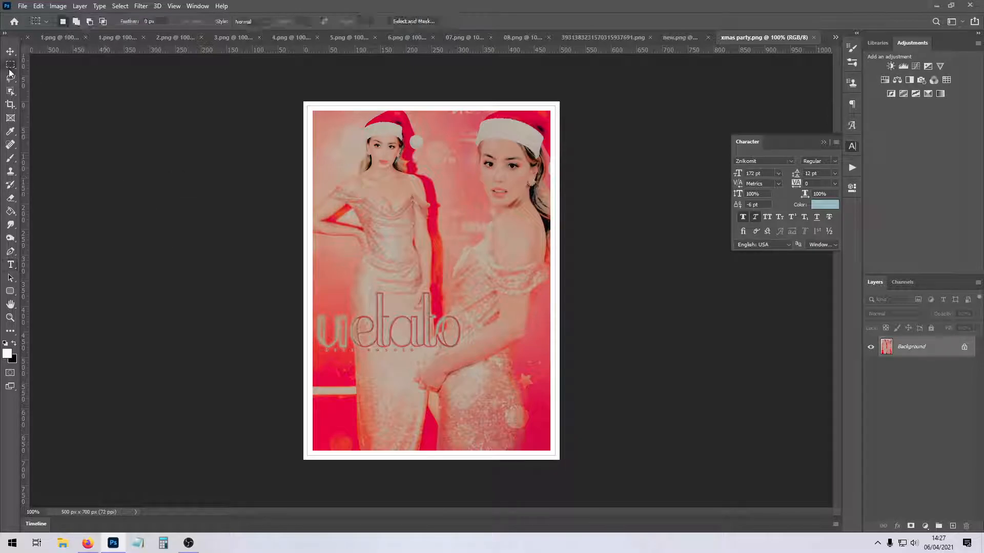
right_click(750, 49)
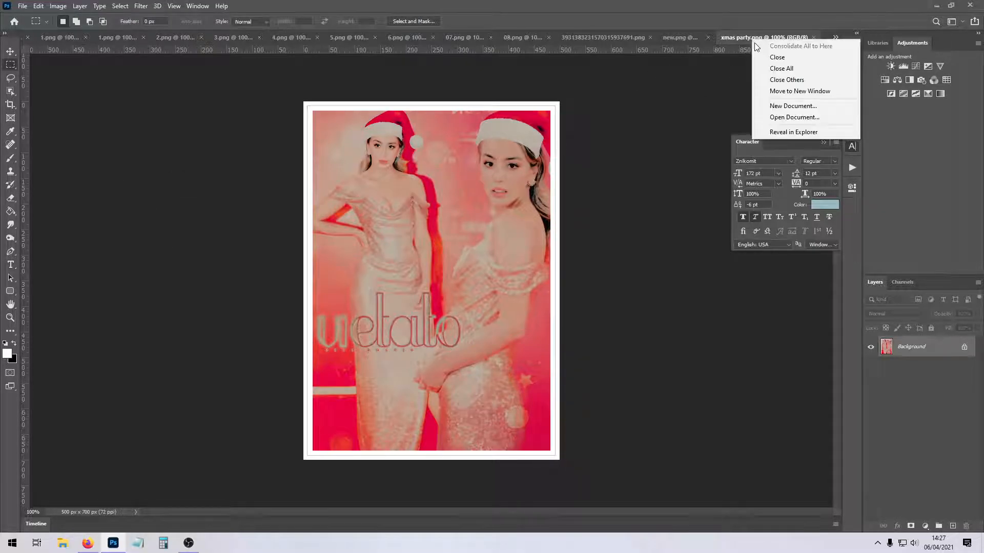
click(760, 58)
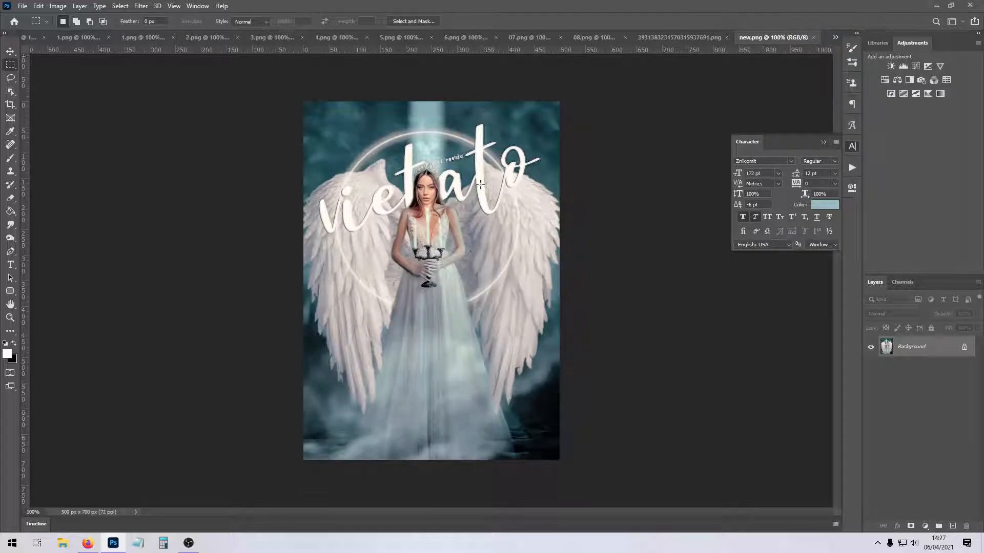
right_click(763, 39)
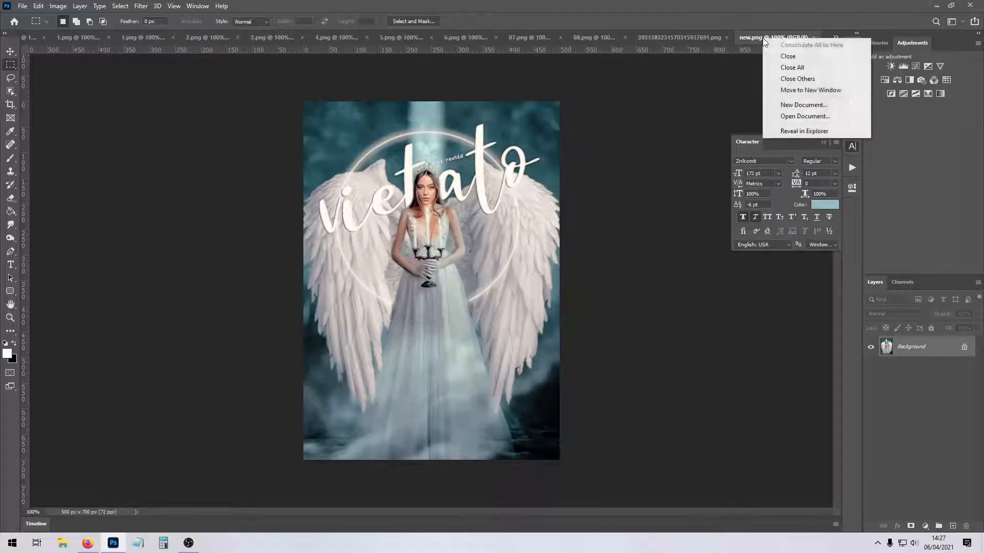
click(772, 55)
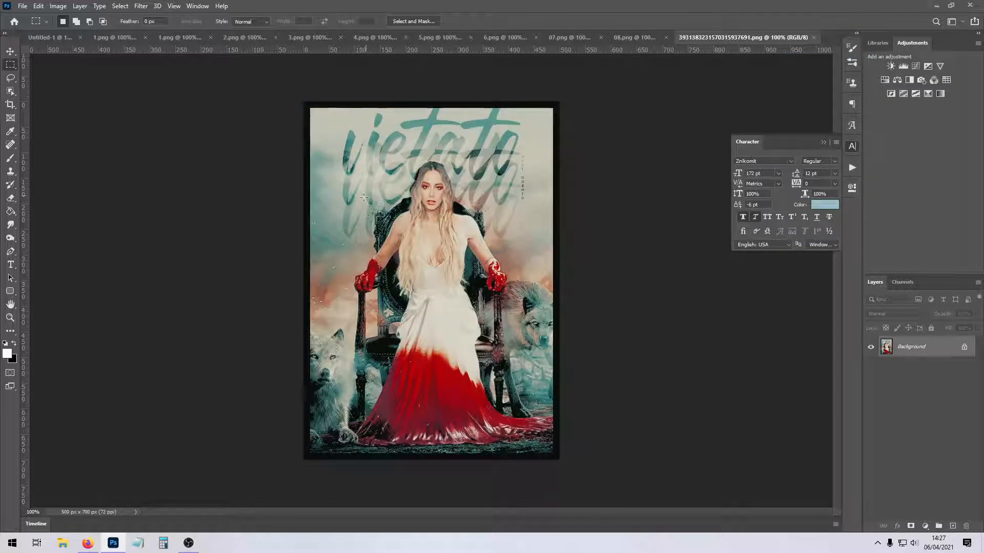
Outline the repeated title on the throne edit with marquee selections, clear them and close that document.
drag(329, 111, 543, 245)
click(528, 264)
drag(539, 258, 507, 236)
click(328, 90)
click(812, 38)
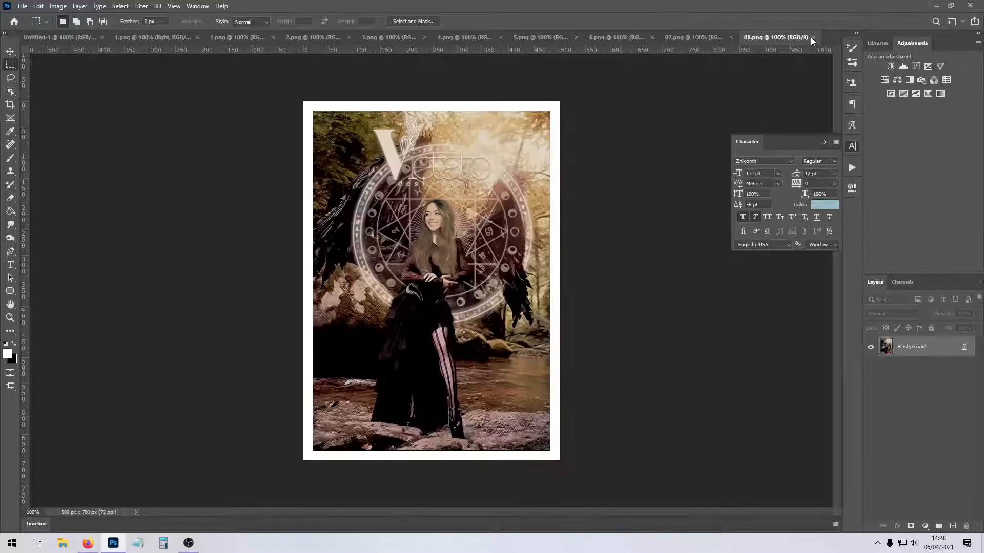
Outline the title across the glowing circle in 08.png with marquee selections, clear them and close the document.
drag(358, 104, 508, 195)
drag(406, 152, 500, 181)
click(496, 191)
drag(395, 160, 398, 163)
click(814, 36)
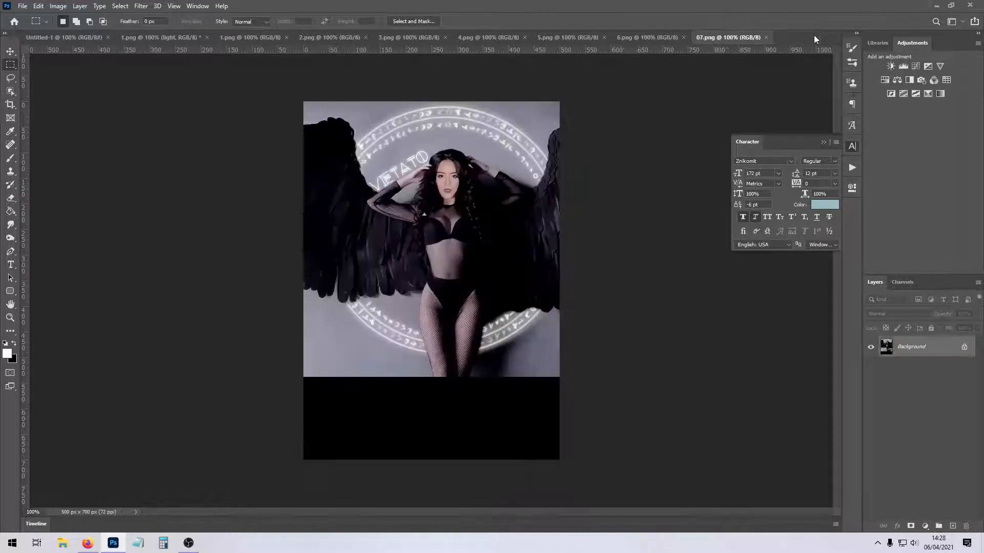
View and close 07.png and 6.png, and outline the "VIETATO" title on 5.png before closing it too.
click(764, 38)
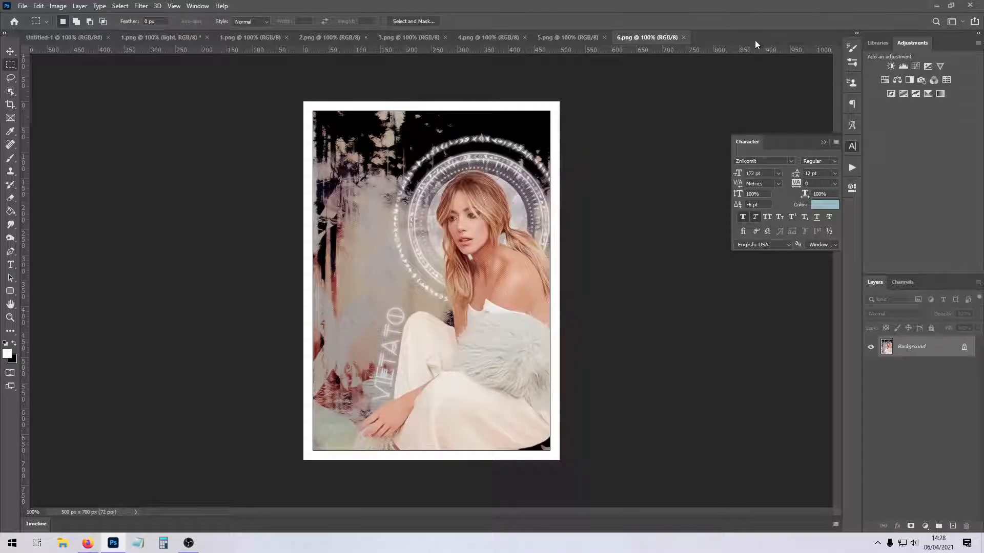
click(683, 37)
drag(444, 303, 552, 352)
click(479, 355)
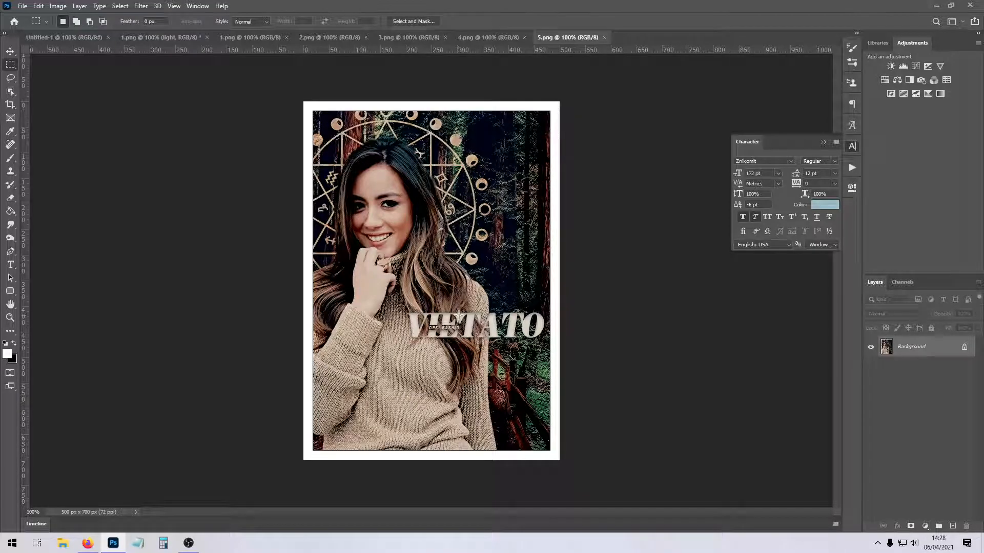
drag(396, 298, 549, 346)
click(547, 371)
click(604, 37)
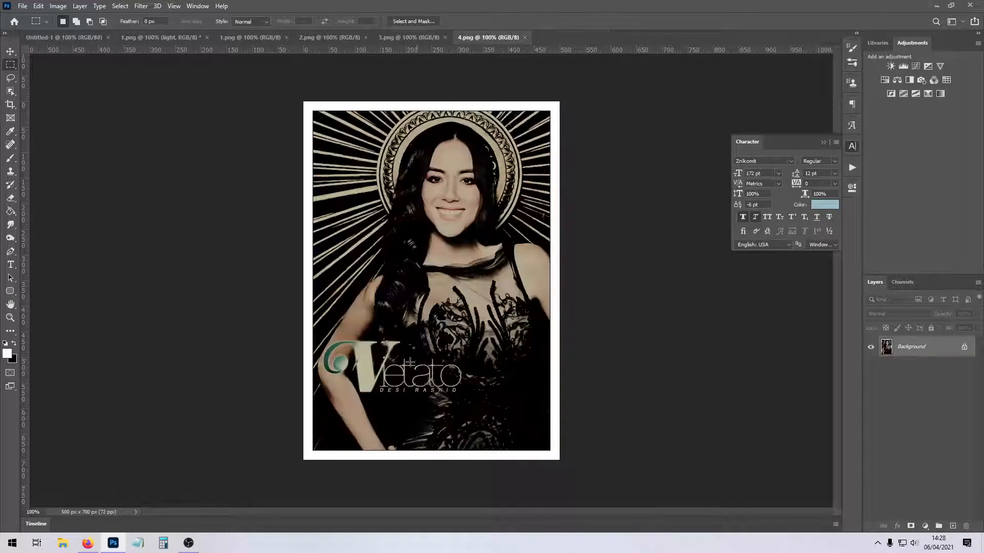
Outline the large-V title on 4.png with a marquee selection, clear it and close the document.
drag(333, 327, 490, 408)
click(500, 359)
click(525, 37)
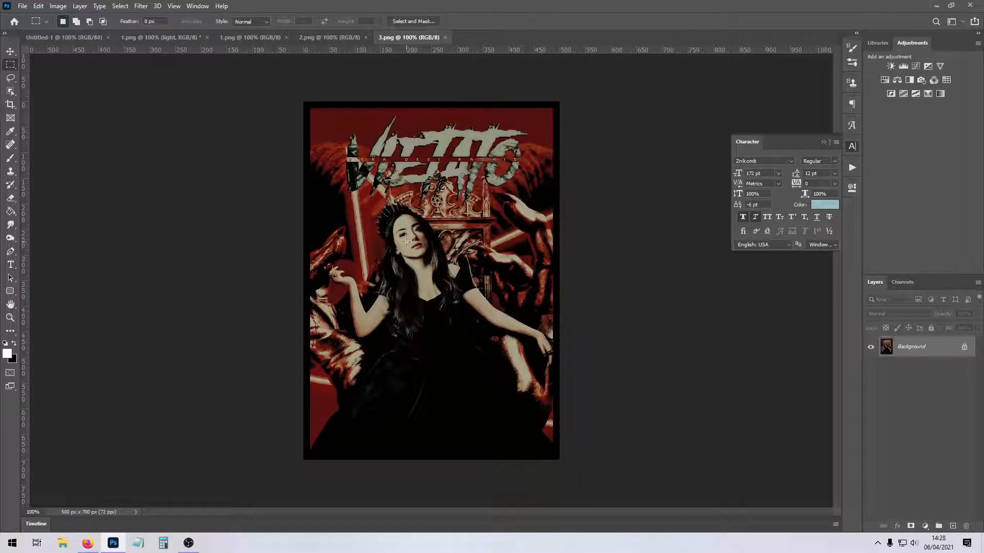
Outline the jagged title at the top of the red 3.png edit, clear the selections and close the document.
drag(341, 101, 537, 222)
click(512, 271)
drag(323, 79, 549, 226)
click(547, 269)
click(445, 37)
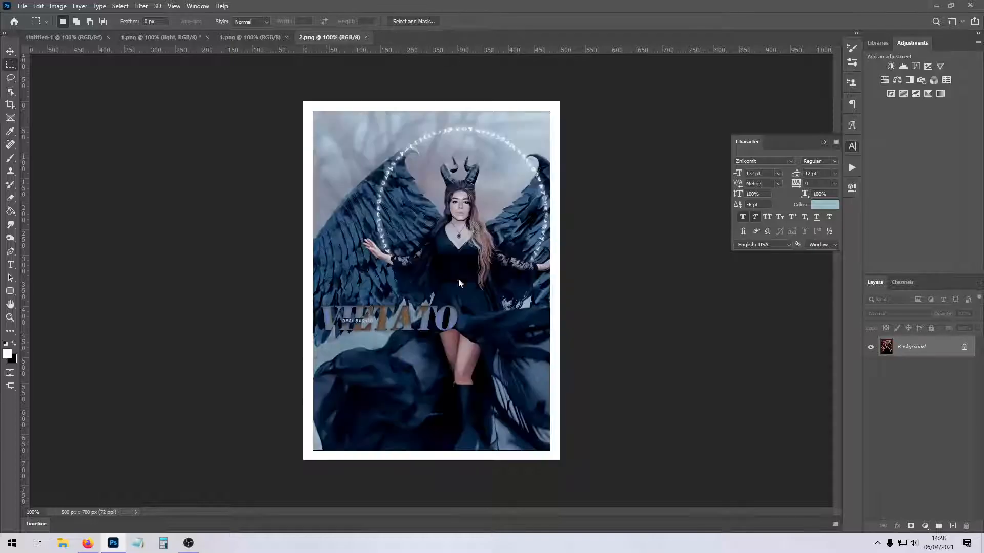
Outline the titles on the edits 2.png and 1.png with marquee selections, closing each document.
drag(305, 288, 477, 342)
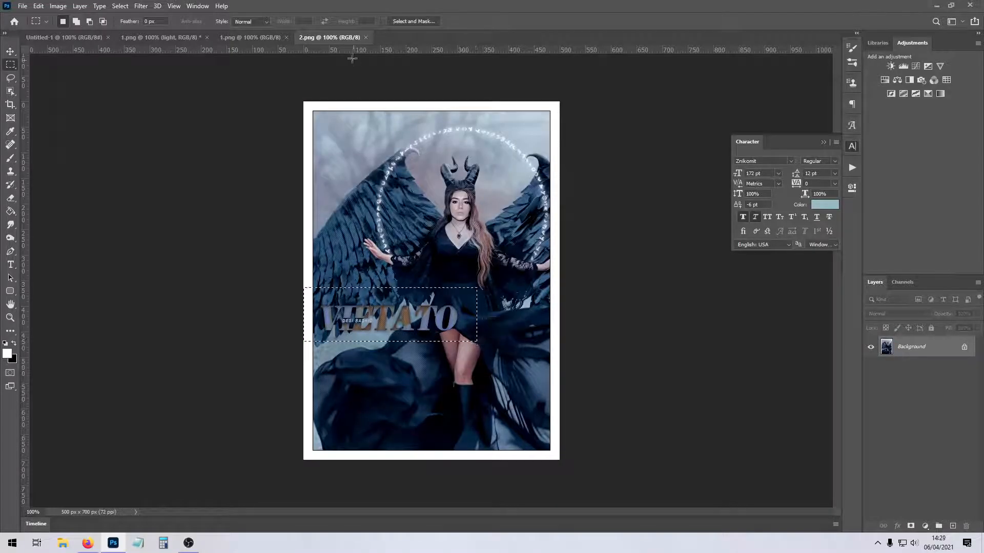
click(365, 37)
drag(339, 111, 518, 184)
click(286, 37)
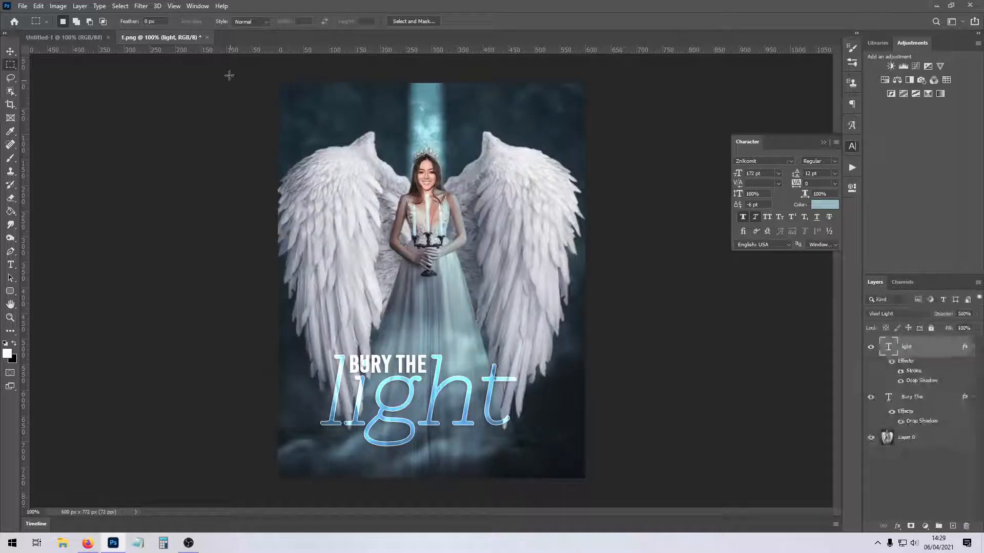
Close the angel cover document containing the "light" and "Bury The" layers without saving its changes.
click(207, 38)
click(485, 200)
Open 12.png to 18.png from the "new" folder inside "my edits".
click(23, 6)
click(31, 28)
double_click(108, 83)
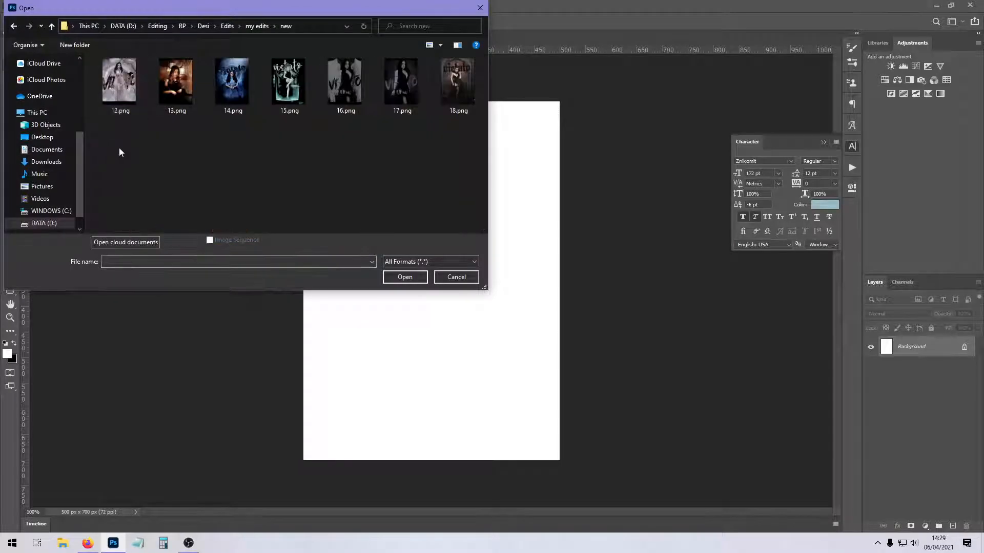
drag(118, 152, 438, 78)
click(404, 277)
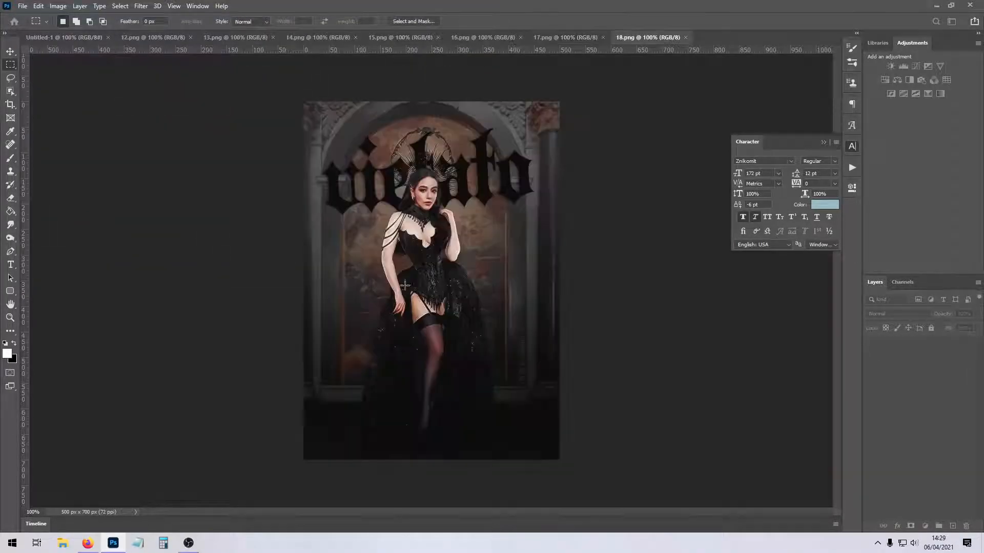
Close 18.png, compare the title treatments of 16.png and 17.png by alternating between them, and close both.
click(686, 38)
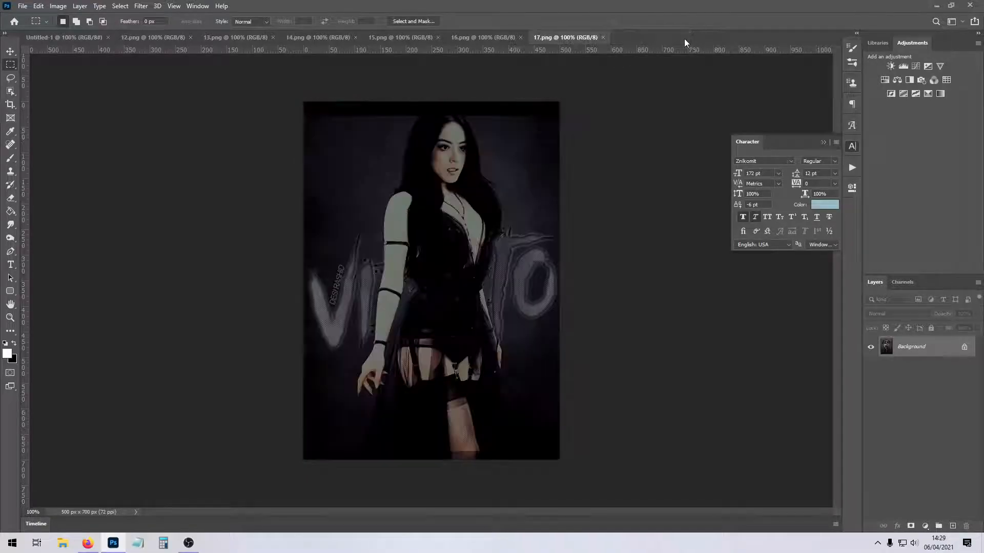
click(604, 38)
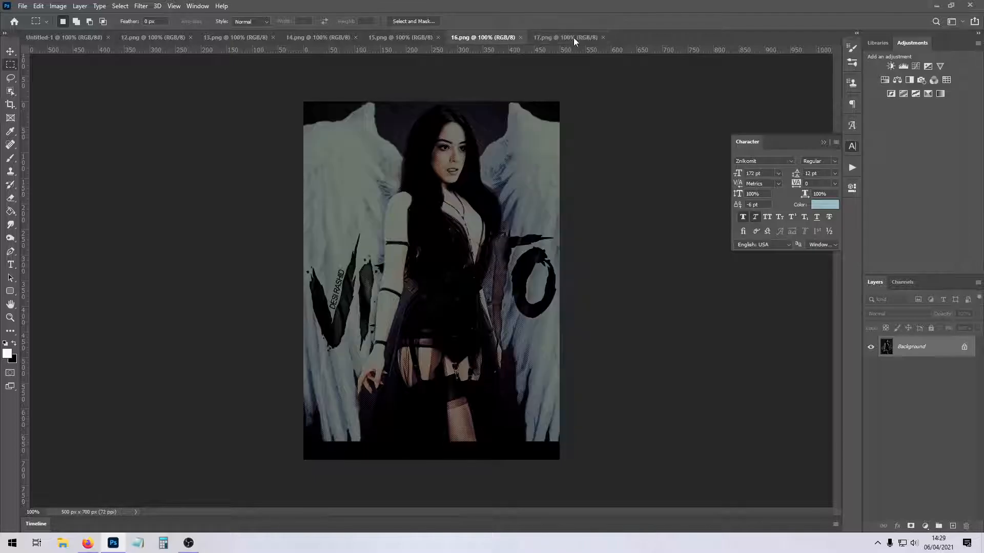
click(575, 38)
click(506, 38)
click(570, 38)
click(517, 38)
click(520, 38)
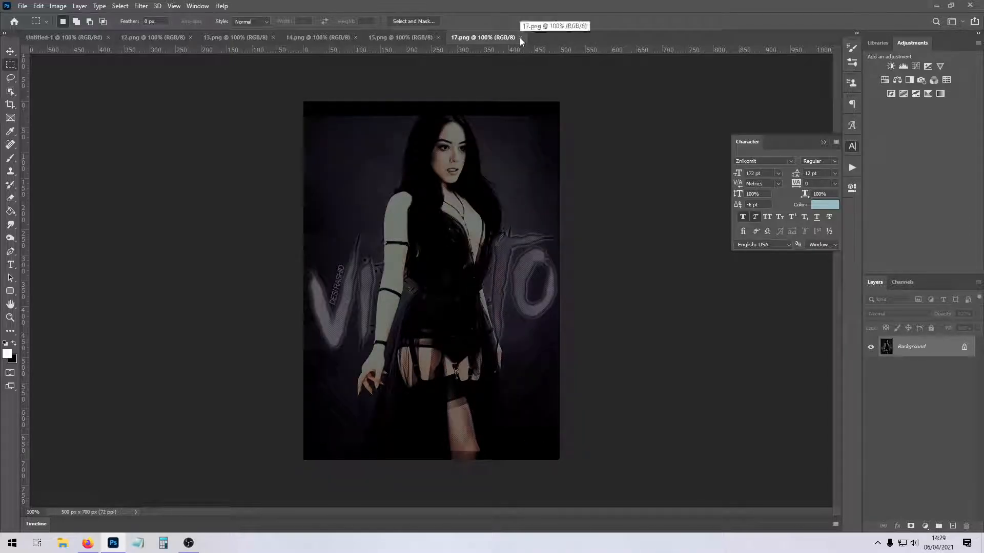
click(519, 38)
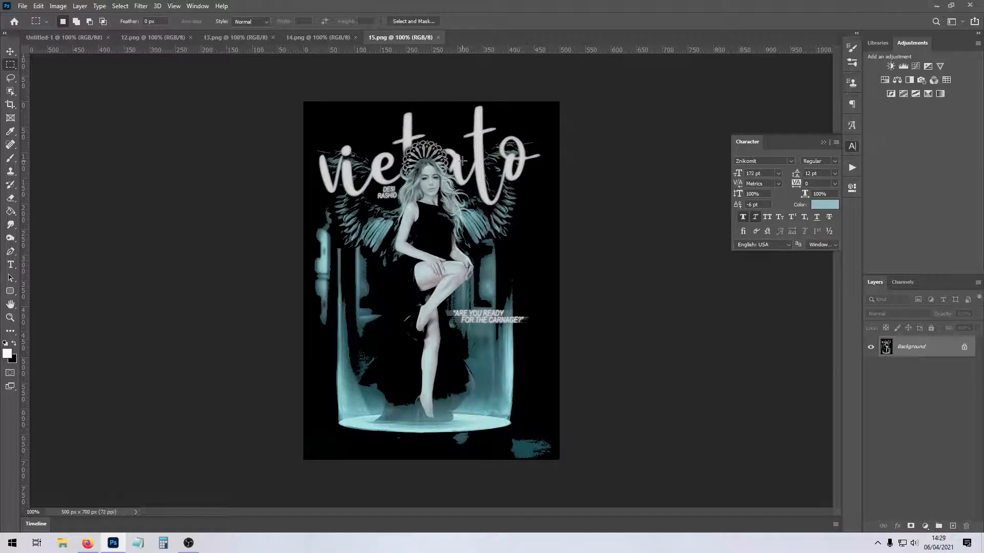
View the titles on 15.png, 14.png, 13.png and 12.png, closing each document in turn.
click(437, 37)
click(356, 37)
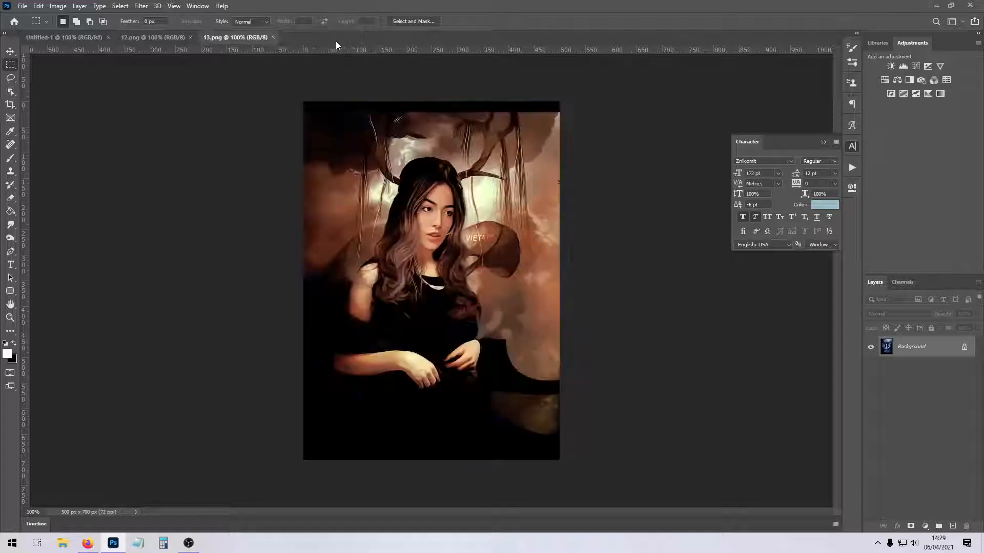
click(274, 38)
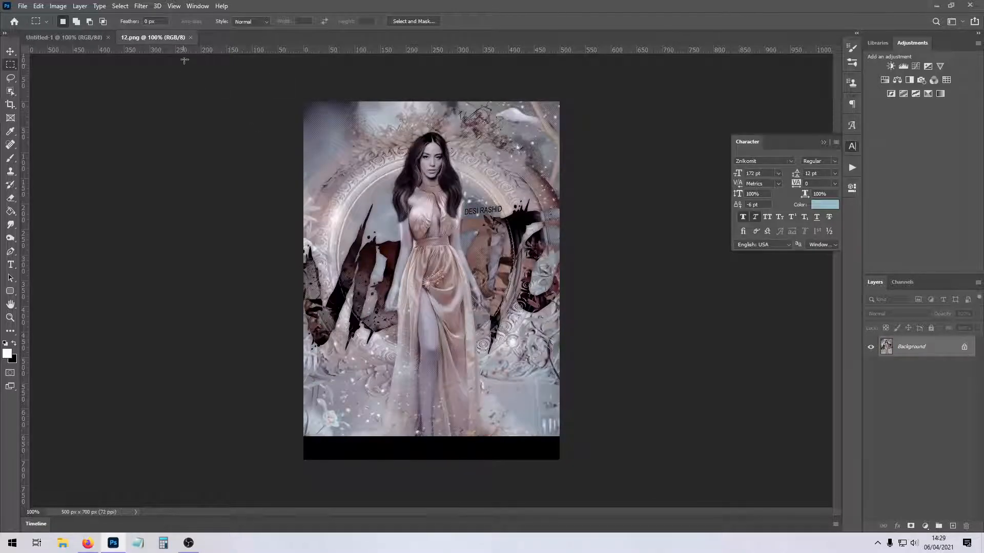
click(192, 39)
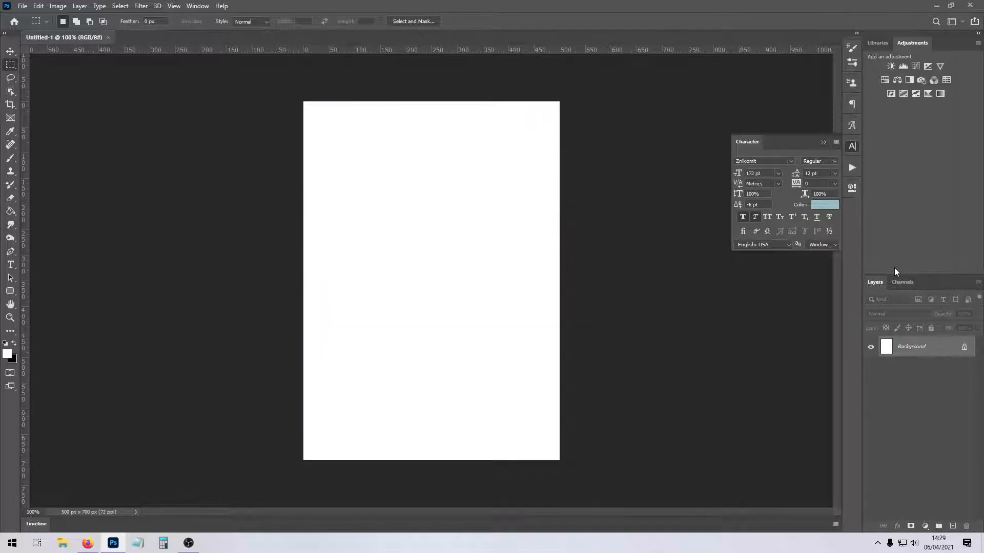
Open 1.png, 2.png and 3.png from the "edits" folder of the other character under RP.
click(23, 6)
click(32, 28)
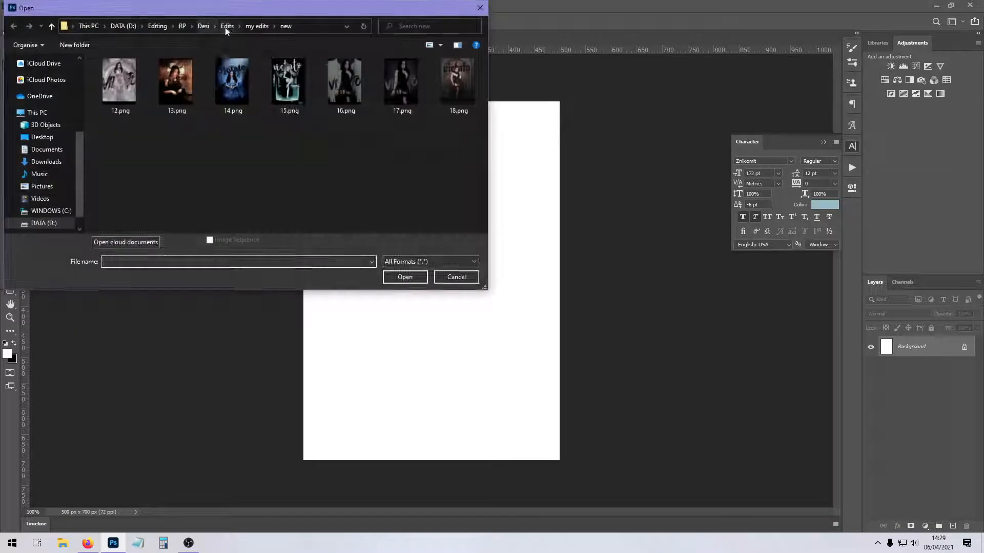
click(226, 27)
click(205, 27)
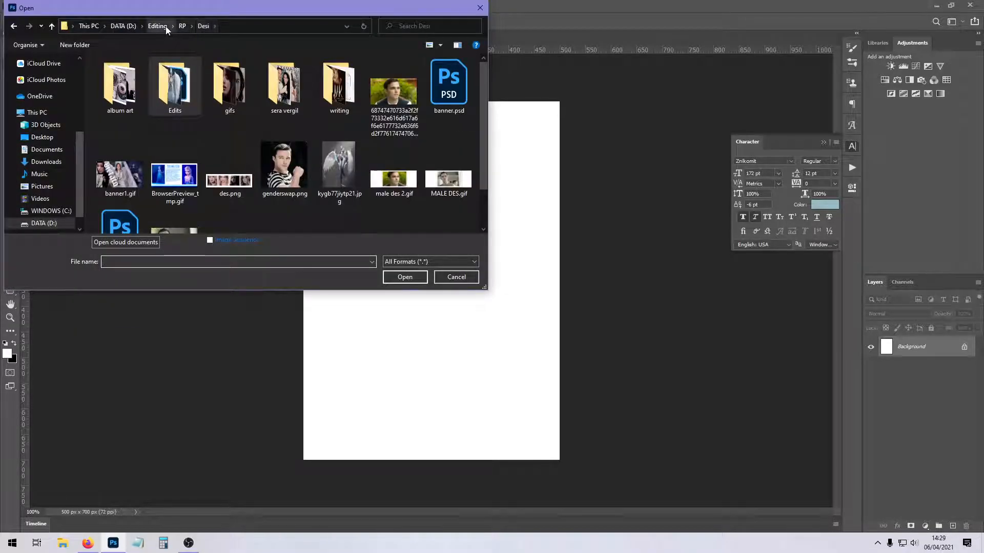
click(183, 26)
double_click(237, 88)
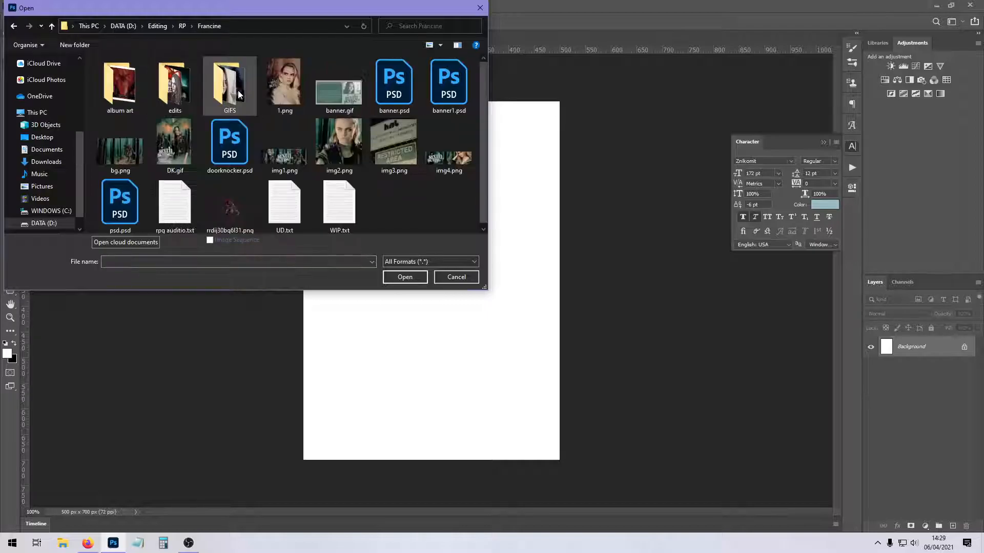
double_click(174, 84)
drag(95, 138, 254, 67)
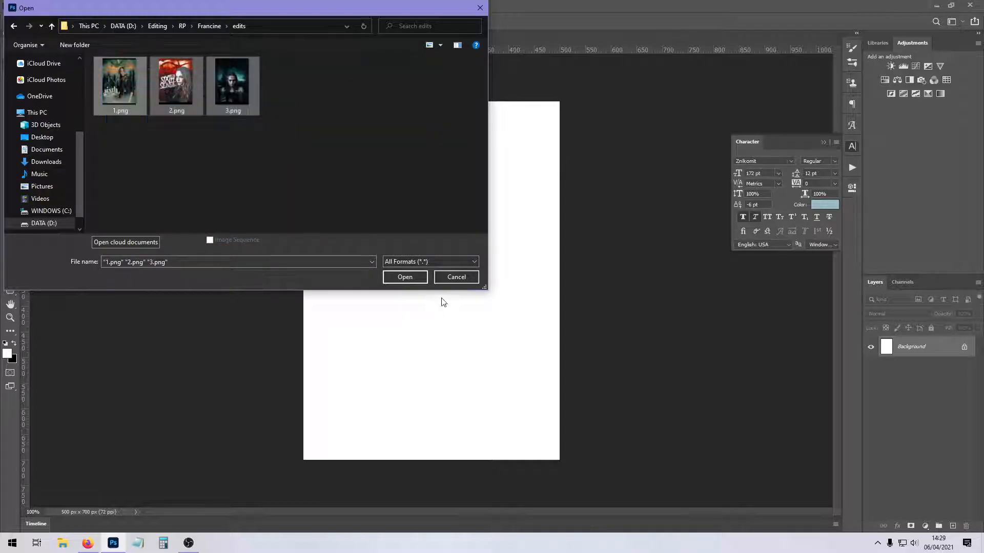
click(406, 277)
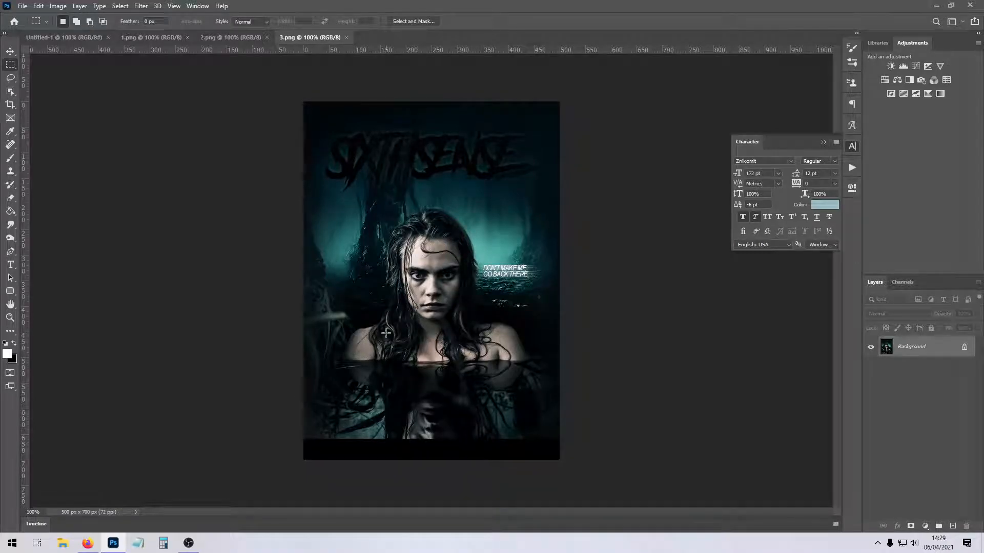
Outline the "Sixth Sense" titles on 3.png, 2.png and 1.png with marquee selections, closing each document.
drag(302, 105, 558, 171)
click(352, 72)
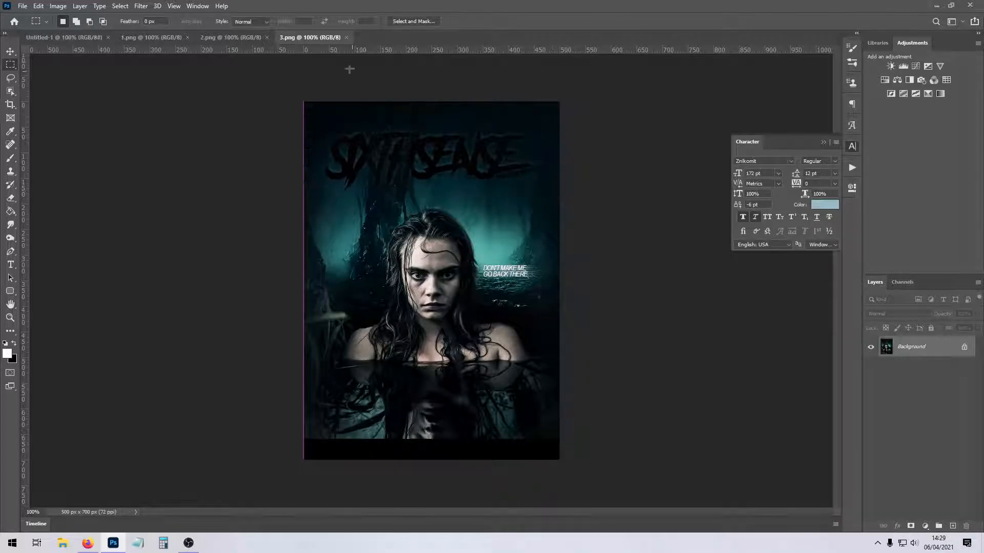
click(346, 37)
drag(303, 200, 480, 351)
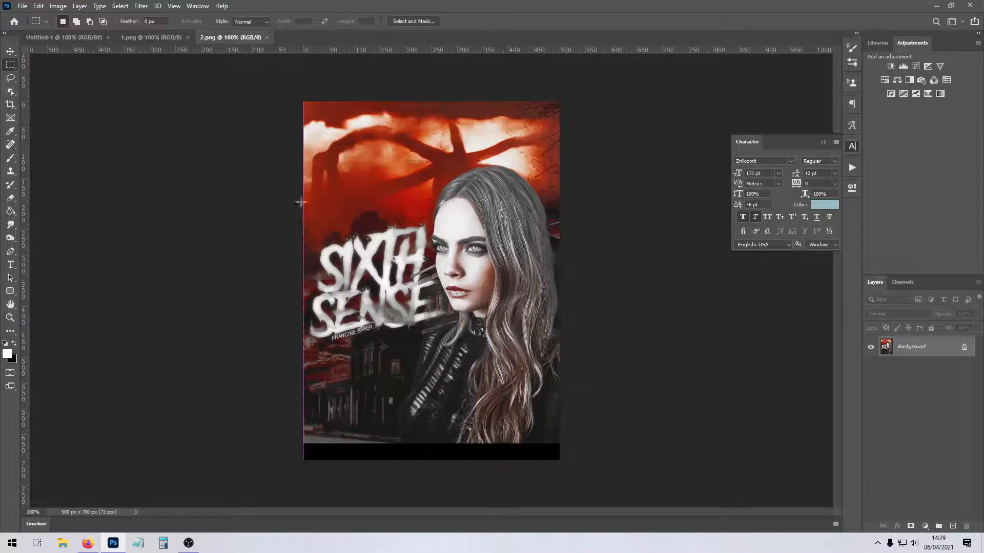
click(266, 37)
drag(305, 285, 449, 415)
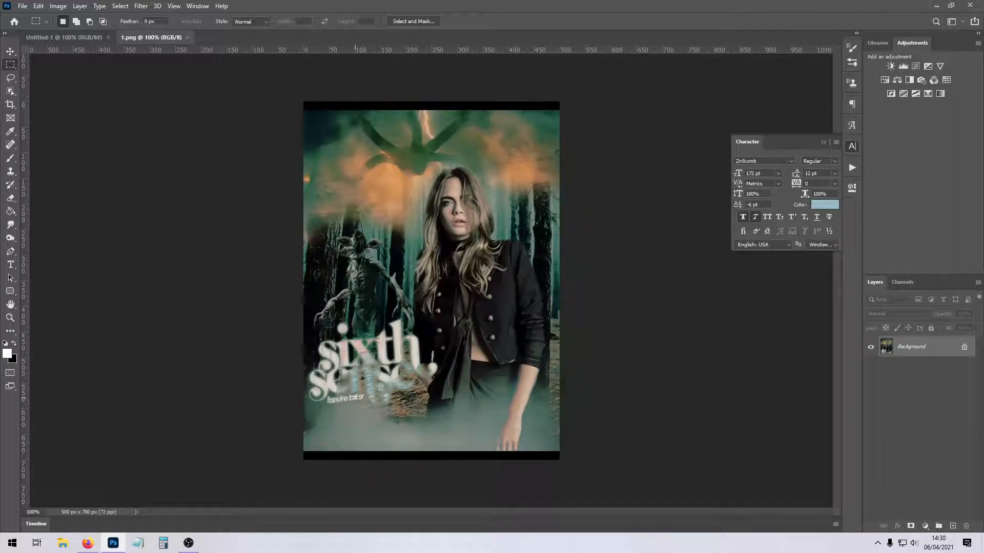
click(188, 38)
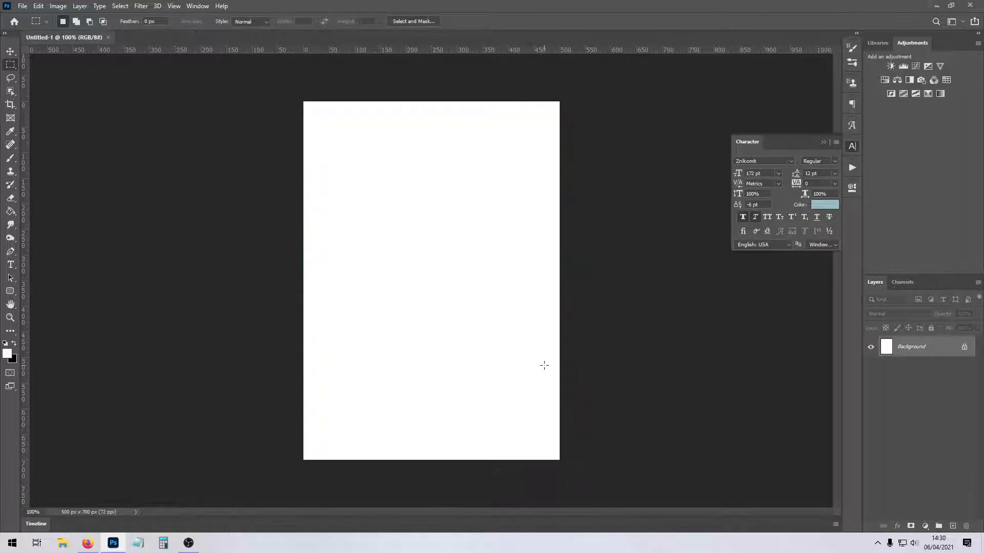